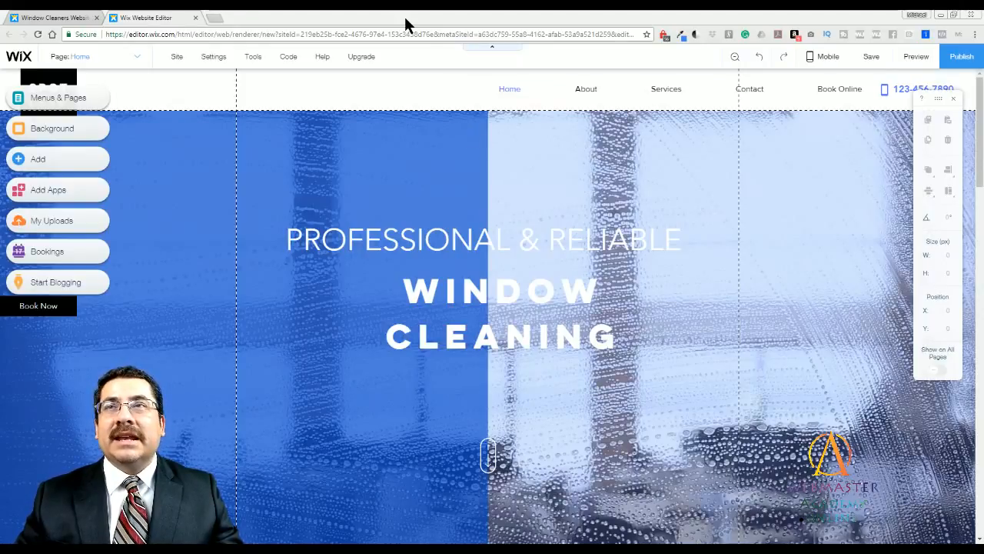
Switch to the window cleaners template preview, reload it, and examine the home page's hero, About Us and What We Do sections
{"action": "left_click", "coordinate": [67, 16]}
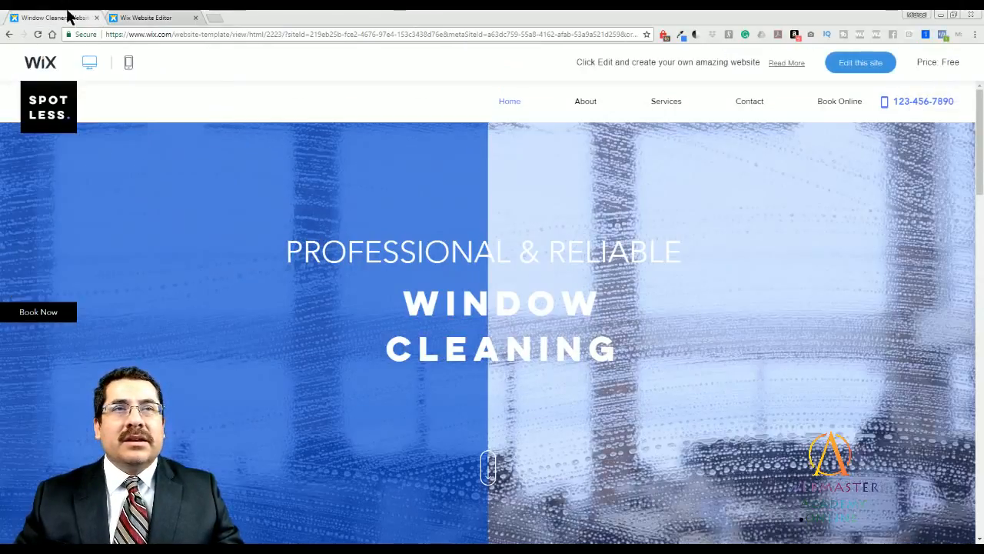
{"action": "left_click", "coordinate": [37, 34]}
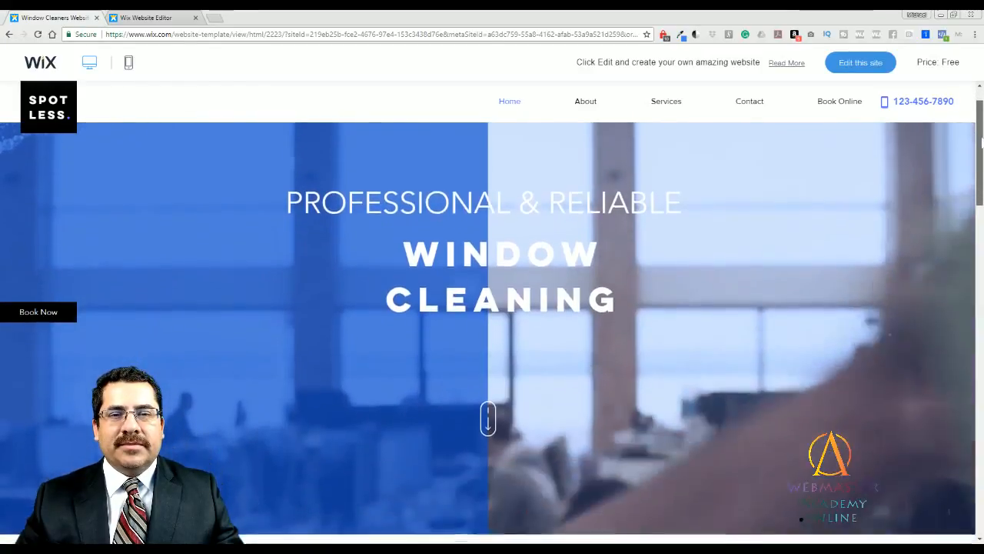
{"action": "scroll", "coordinate": [982, 132], "scroll_direction": "down", "scroll_amount": 5}
{"action": "scroll", "coordinate": [492, 331], "scroll_direction": "down", "scroll_amount": 2}
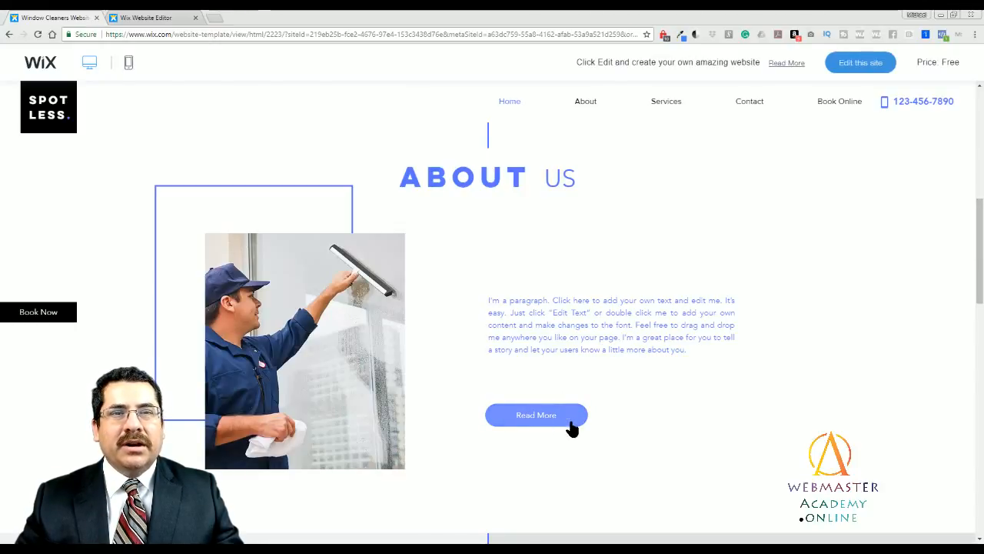
{"action": "left_click_drag", "start_coordinate": [980, 273], "coordinate": [979, 370]}
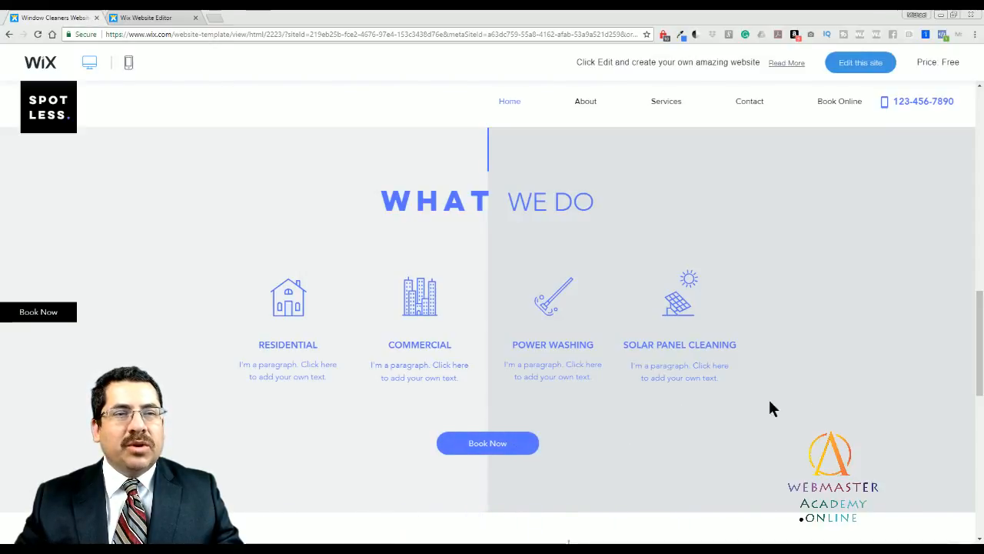
{"action": "left_click_drag", "start_coordinate": [980, 311], "coordinate": [981, 398]}
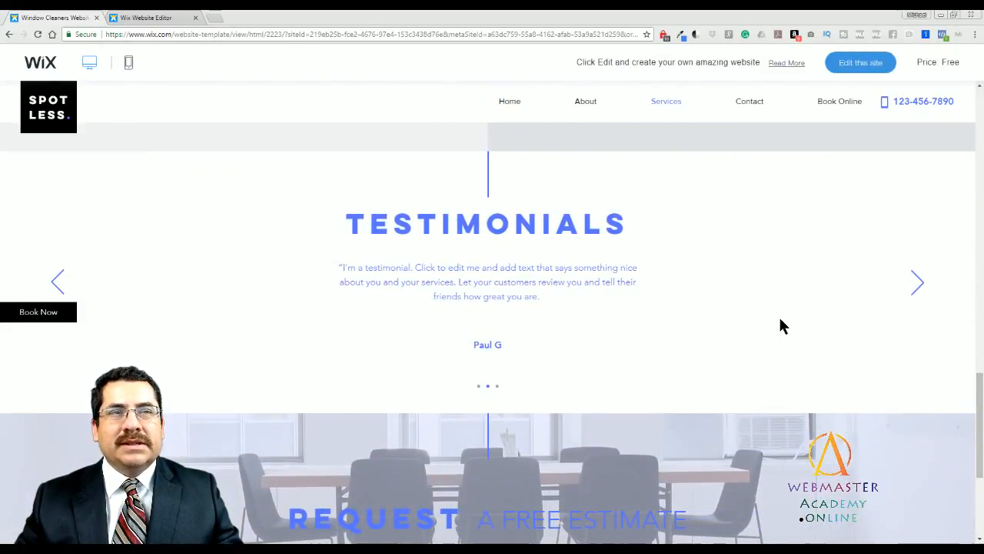
Cycle through the slides of the home page's Testimonials section
{"action": "left_click", "coordinate": [916, 282]}
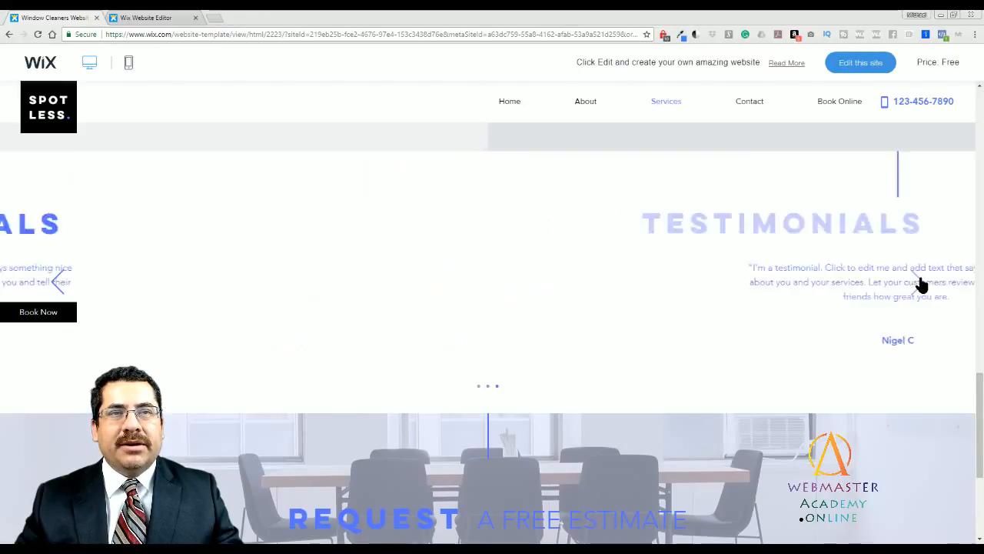
{"action": "left_click", "coordinate": [918, 282]}
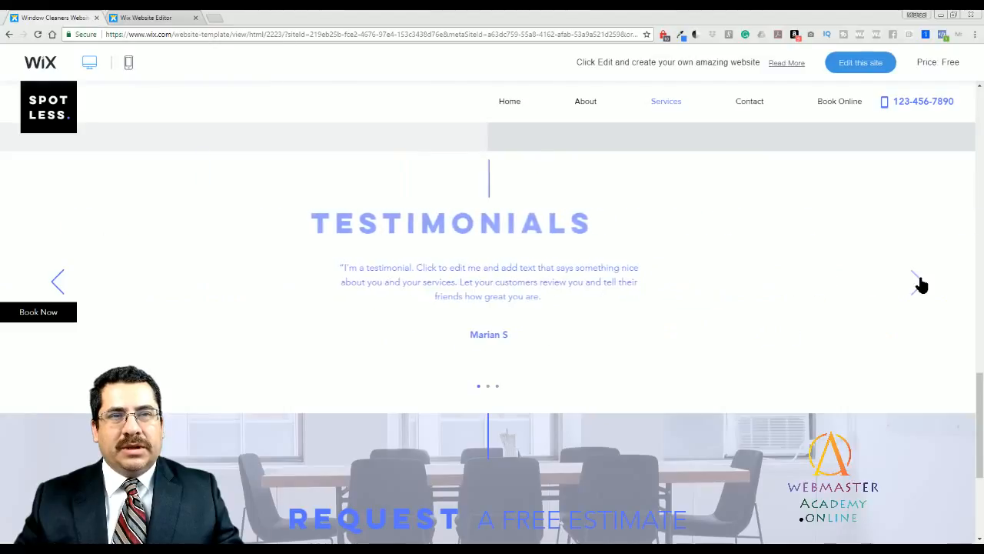
{"action": "left_click", "coordinate": [916, 284]}
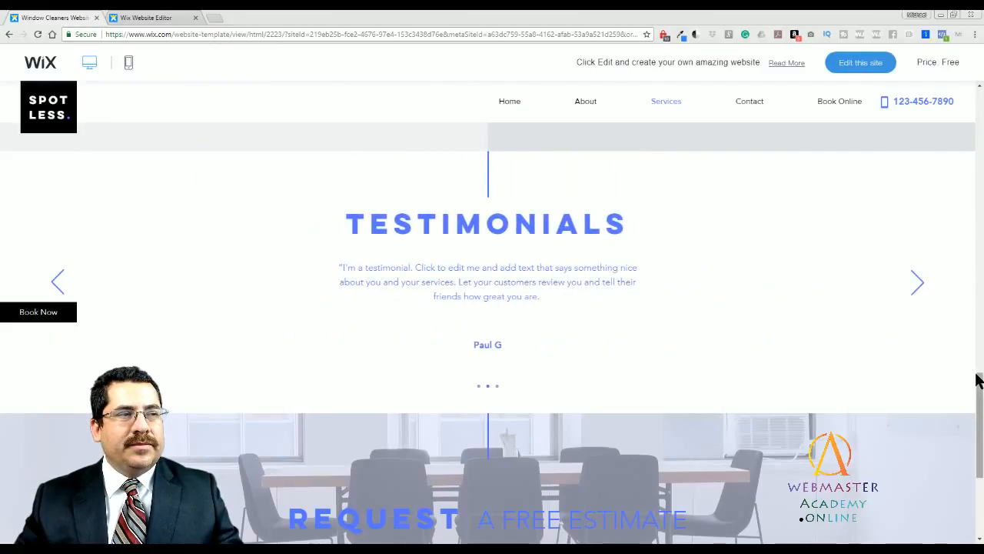
Examine the Request a Free Estimate section and the footer's copyright line, and return to the beginning of the home page
{"action": "left_click_drag", "start_coordinate": [981, 381], "coordinate": [979, 436]}
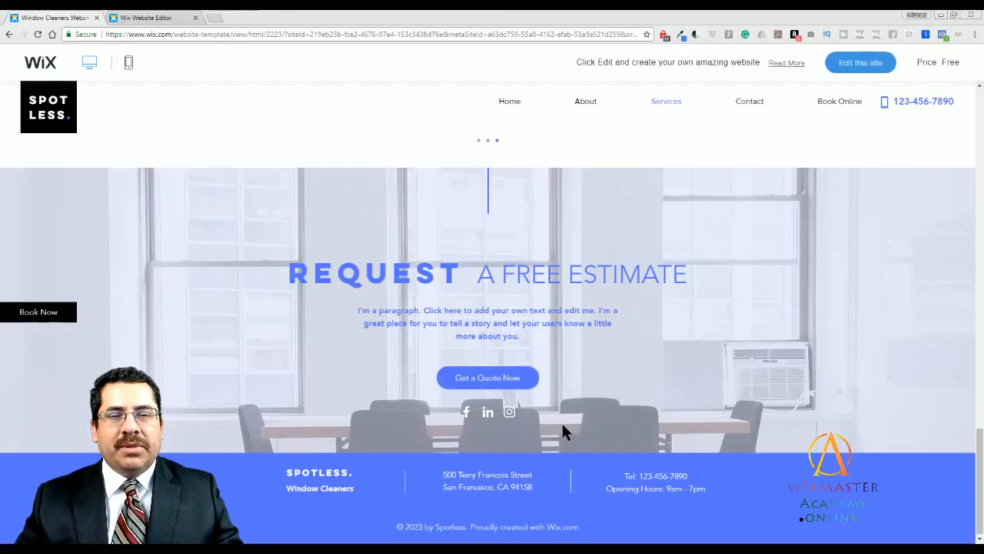
{"action": "scroll", "coordinate": [562, 429], "scroll_direction": "up", "scroll_amount": 3}
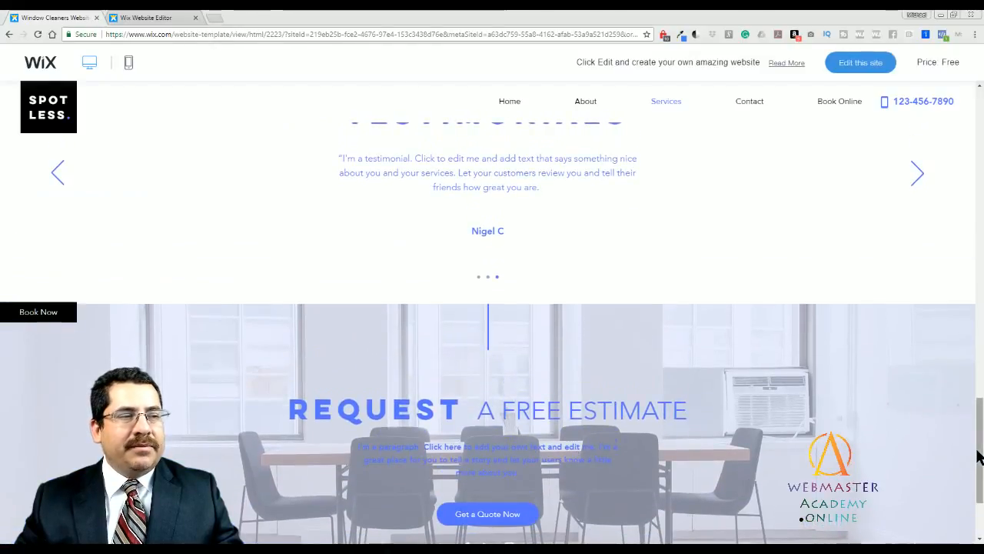
{"action": "scroll", "coordinate": [978, 455], "scroll_direction": "down", "scroll_amount": 3}
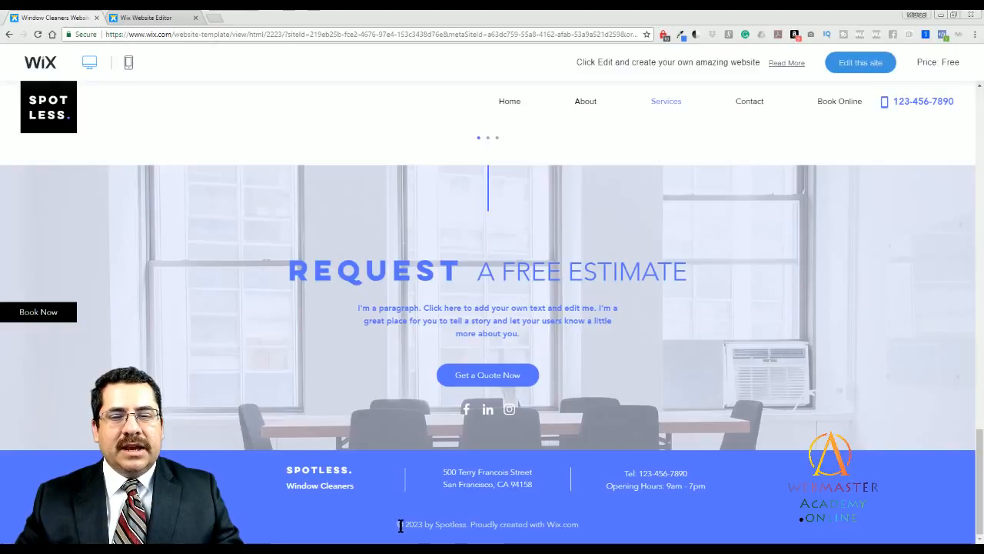
{"action": "triple_click", "coordinate": [477, 525]}
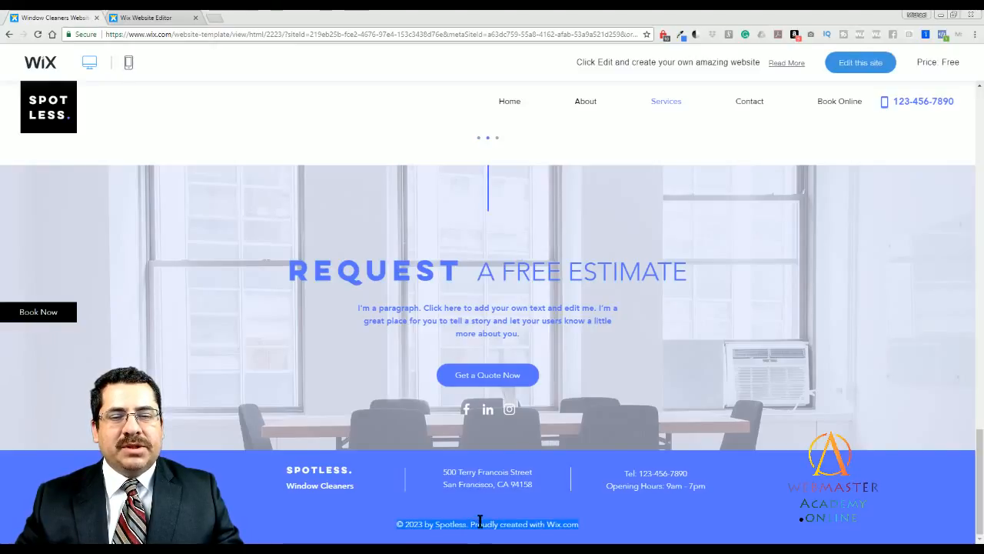
{"action": "left_click", "coordinate": [656, 525]}
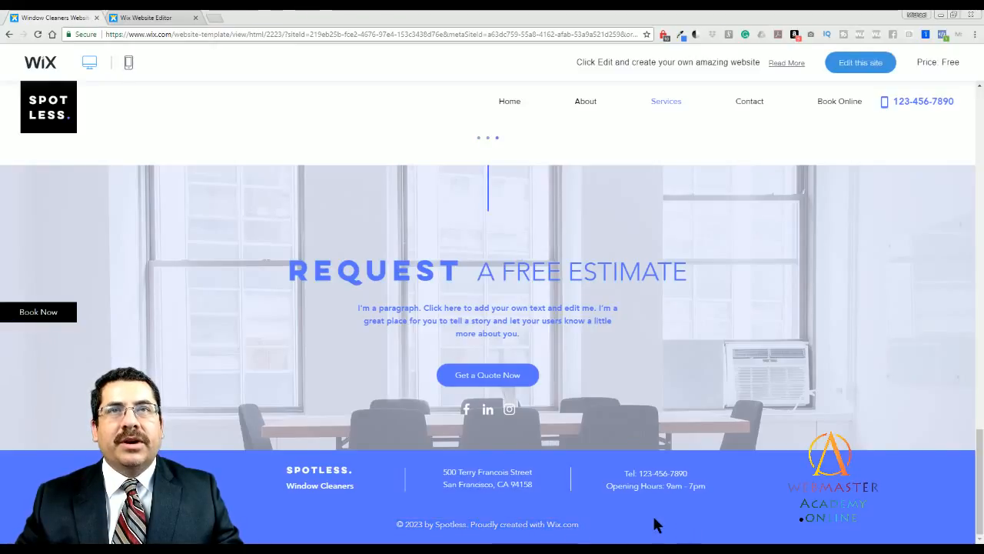
{"action": "scroll", "coordinate": [613, 406], "scroll_direction": "up", "scroll_amount": 15}
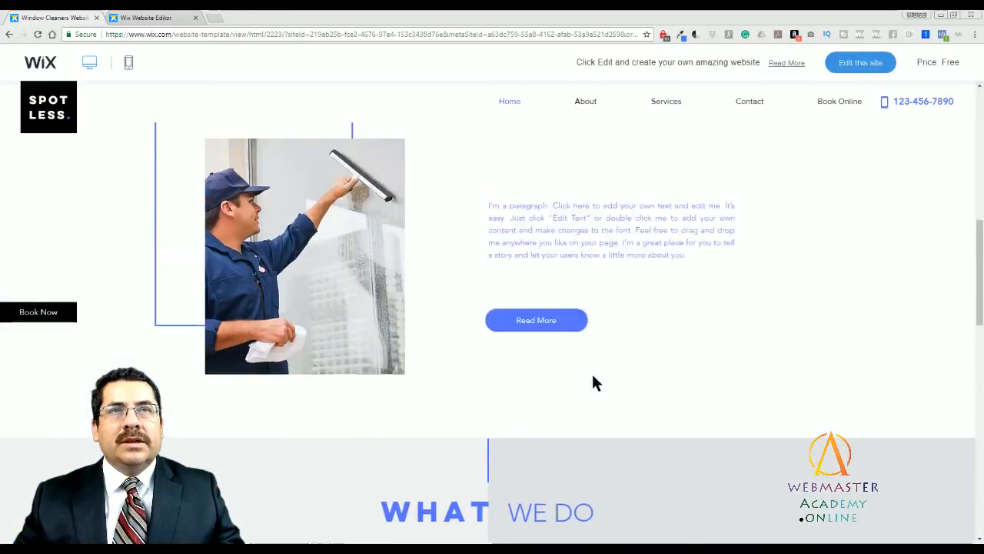
{"action": "scroll", "coordinate": [592, 377], "scroll_direction": "up", "scroll_amount": 6}
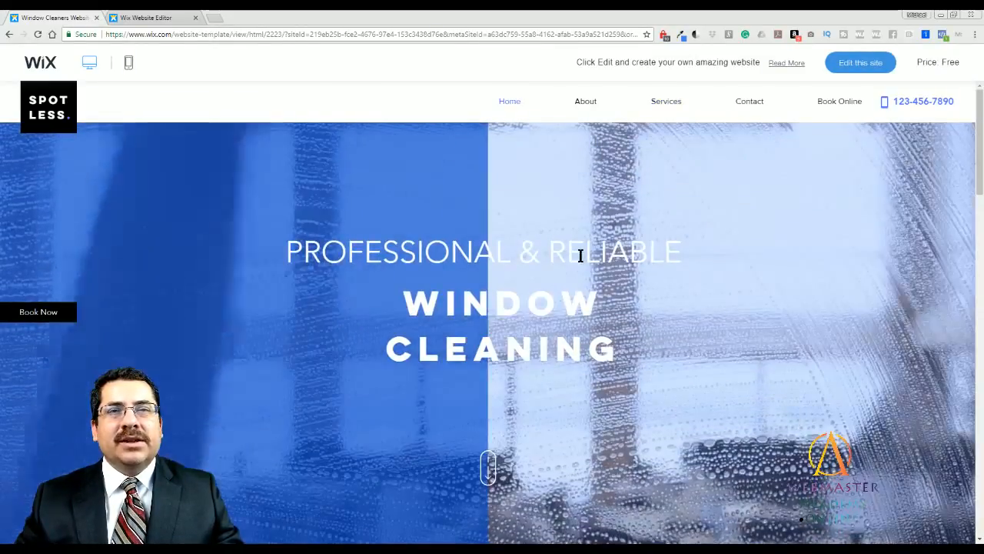
Open the template's About page and examine its paragraphs and images
{"action": "left_click", "coordinate": [586, 104]}
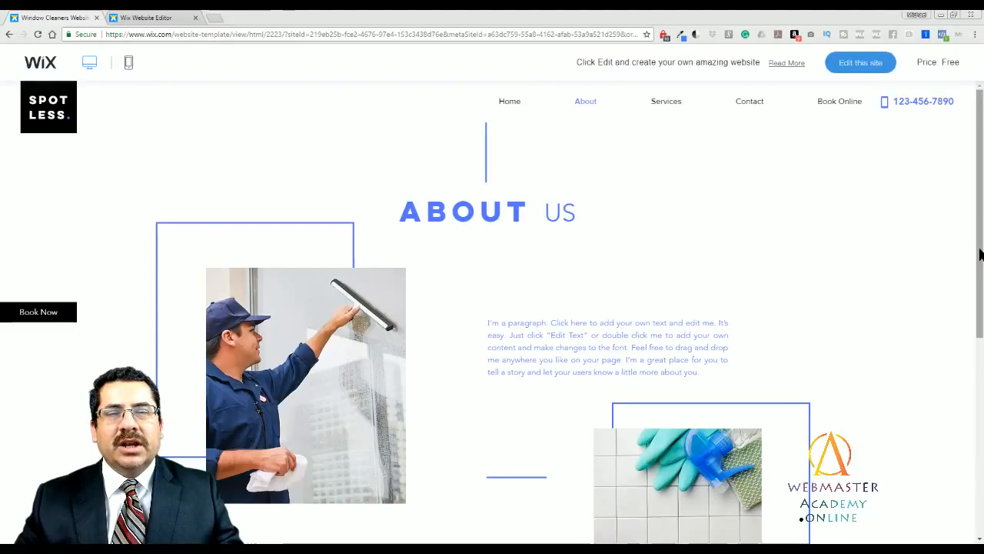
{"action": "left_click_drag", "start_coordinate": [981, 255], "coordinate": [981, 257]}
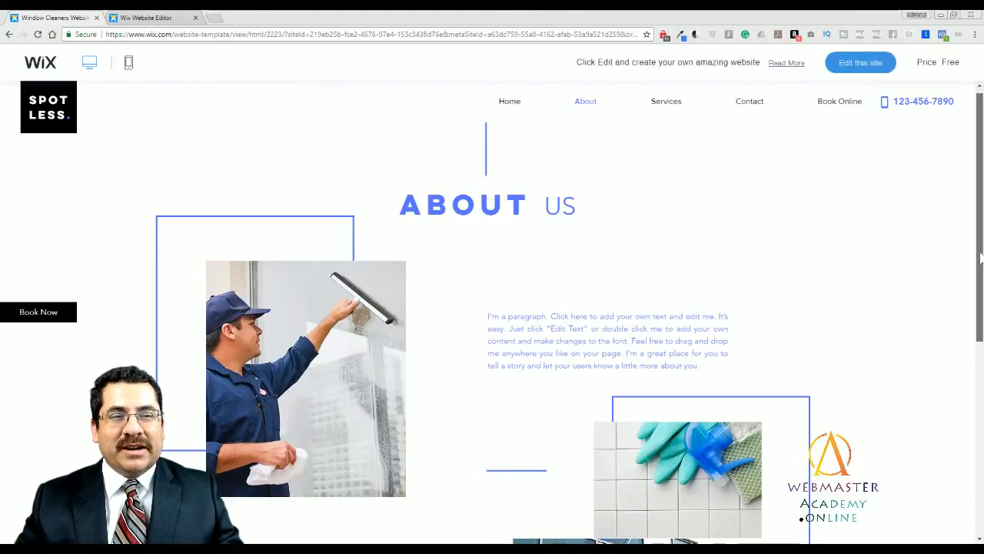
{"action": "mouse_move", "coordinate": [980, 257]}
{"action": "left_mouse_down"}
{"action": "mouse_move", "coordinate": [981, 437]}
{"action": "mouse_move", "coordinate": [980, 397]}
{"action": "left_mouse_up"}
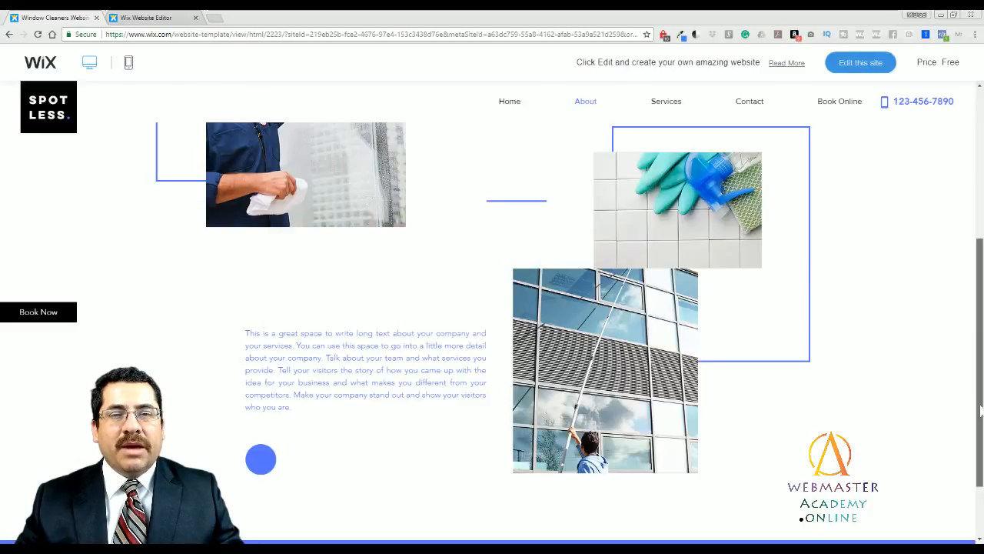
{"action": "left_click_drag", "start_coordinate": [980, 411], "coordinate": [978, 219]}
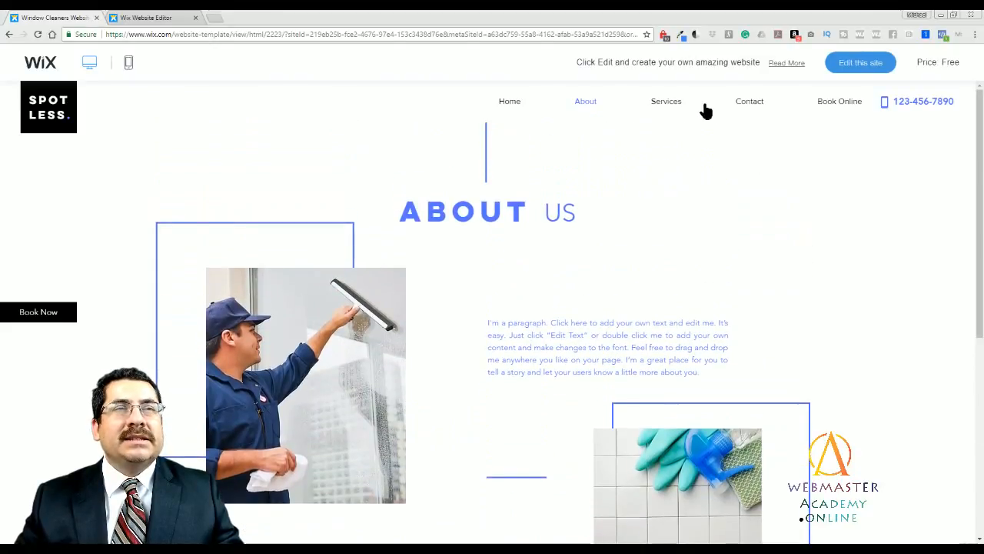
Examine the services listed in the Services section, and view the Contact page with its quote form
{"action": "scroll", "coordinate": [646, 342], "scroll_direction": "down", "scroll_amount": 6}
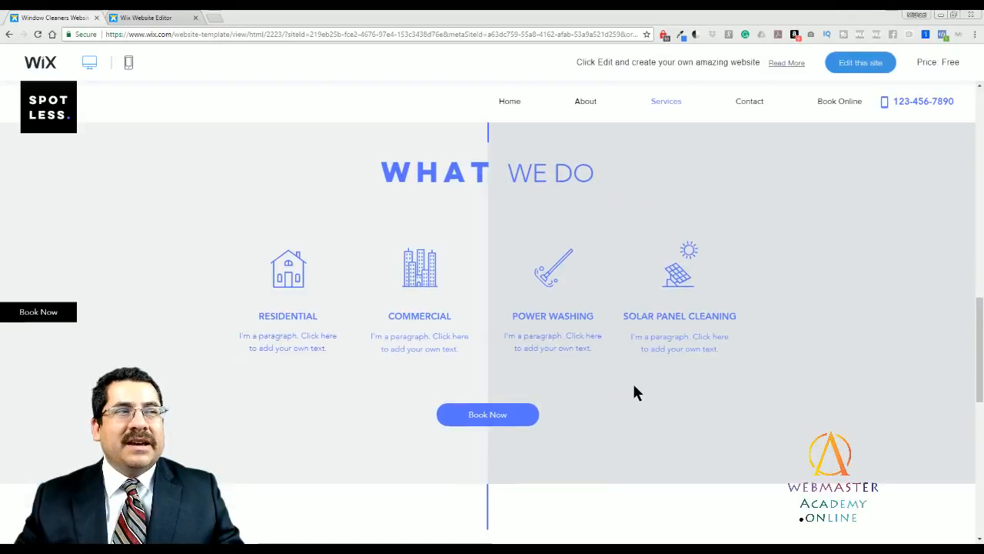
{"action": "scroll", "coordinate": [633, 392], "scroll_direction": "down", "scroll_amount": 3}
{"action": "scroll", "coordinate": [633, 396], "scroll_direction": "up", "scroll_amount": 2}
{"action": "scroll", "coordinate": [632, 396], "scroll_direction": "up", "scroll_amount": 1}
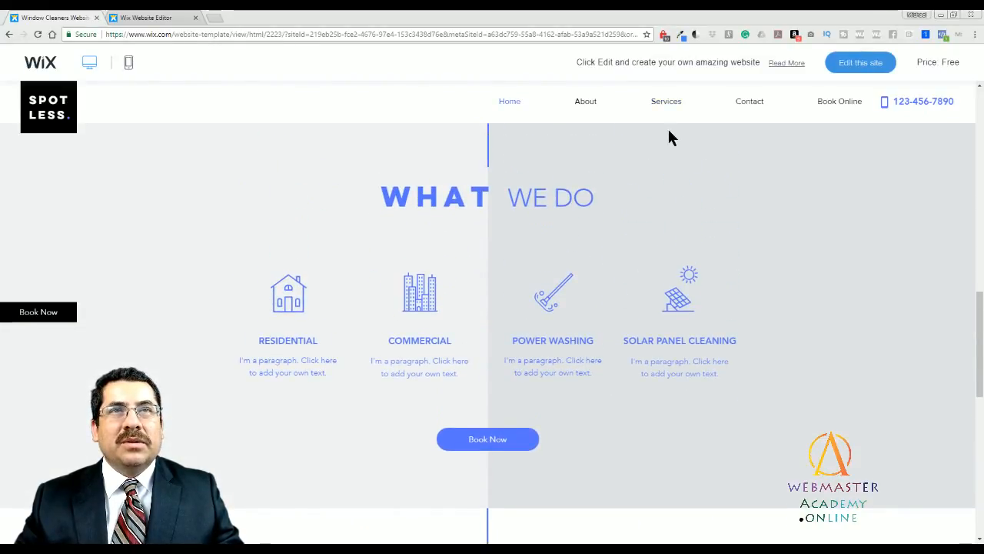
{"action": "left_click", "coordinate": [664, 103]}
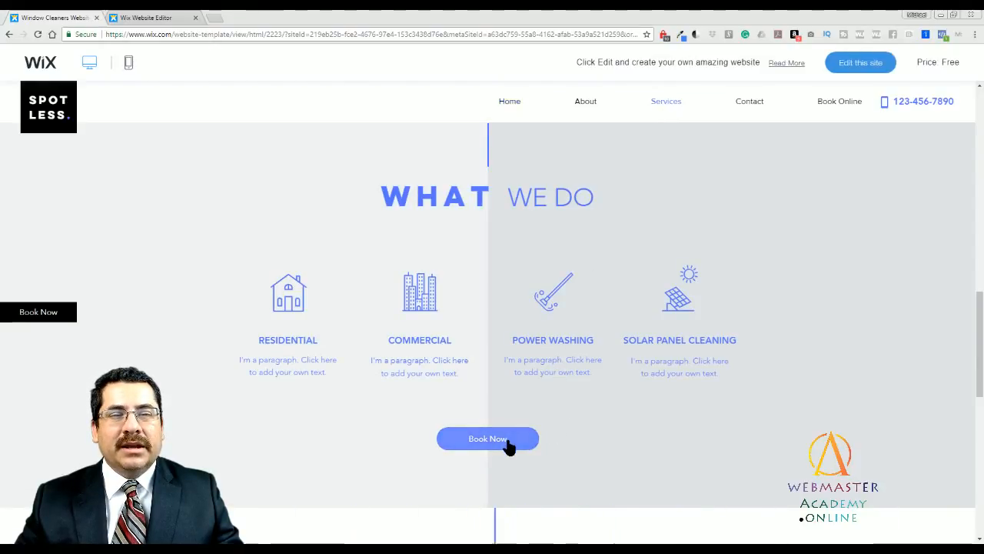
{"action": "left_click", "coordinate": [748, 107]}
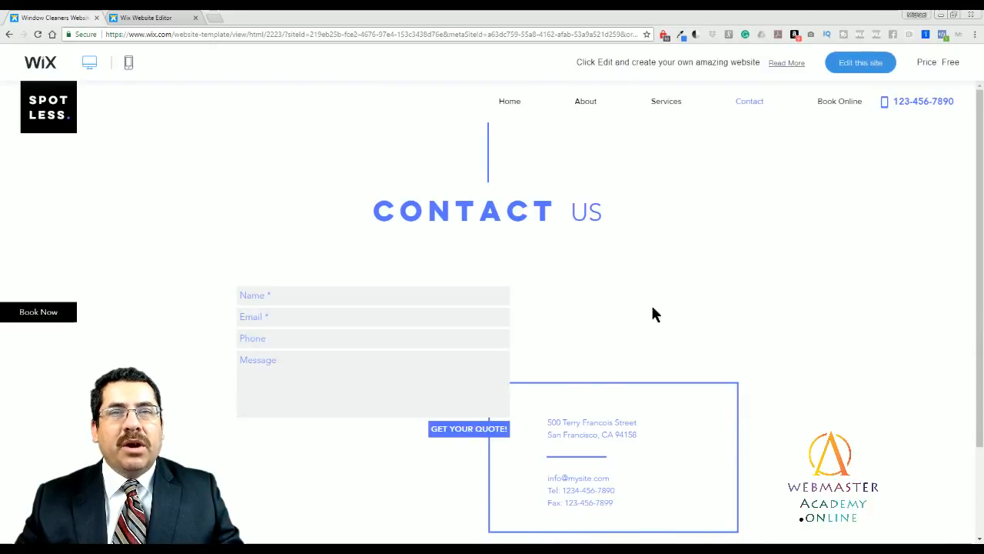
Open the Book Online page, examine the details of the Commercial service, and return to the list of all services
{"action": "left_click", "coordinate": [833, 104]}
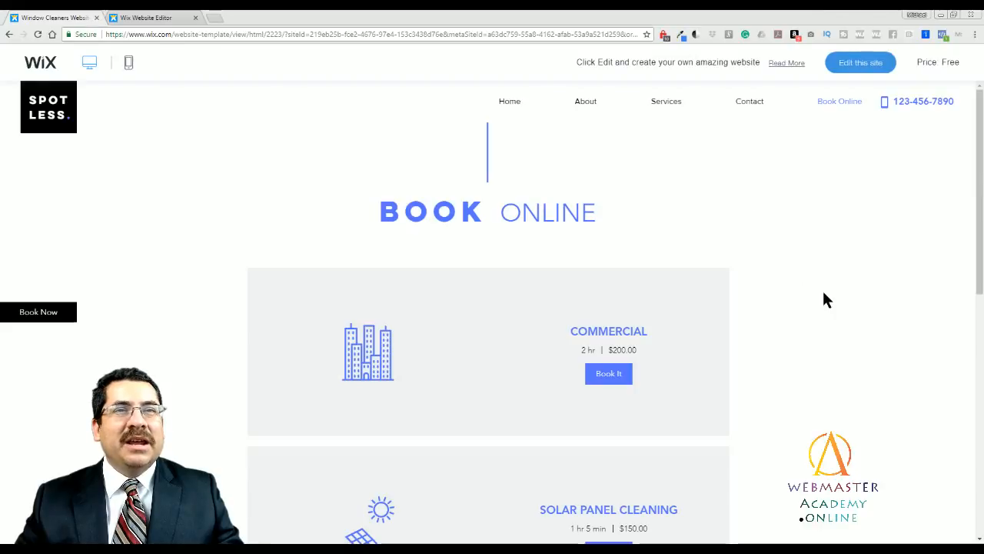
{"action": "left_click_drag", "start_coordinate": [981, 190], "coordinate": [957, 206]}
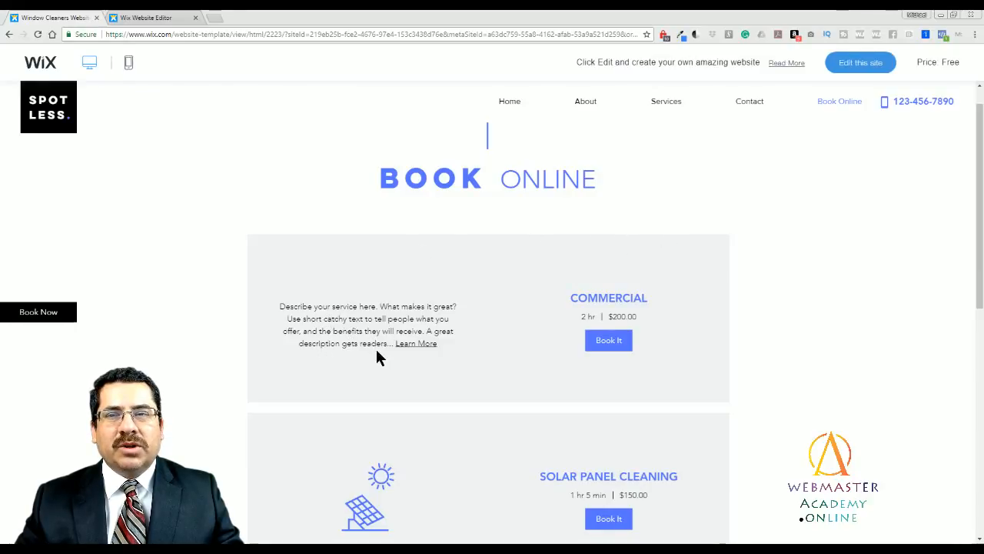
{"action": "left_click", "coordinate": [417, 346]}
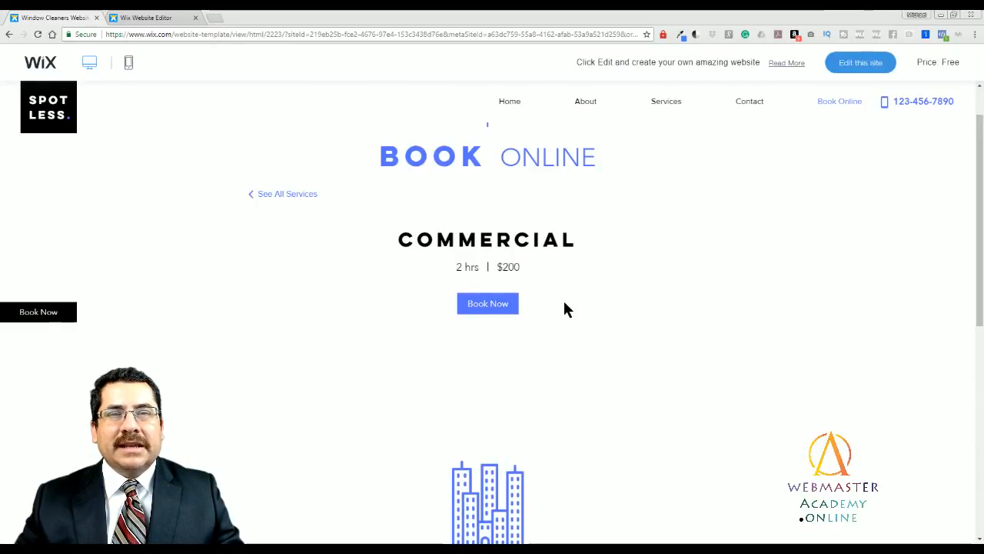
{"action": "scroll", "coordinate": [565, 308], "scroll_direction": "down", "scroll_amount": 3}
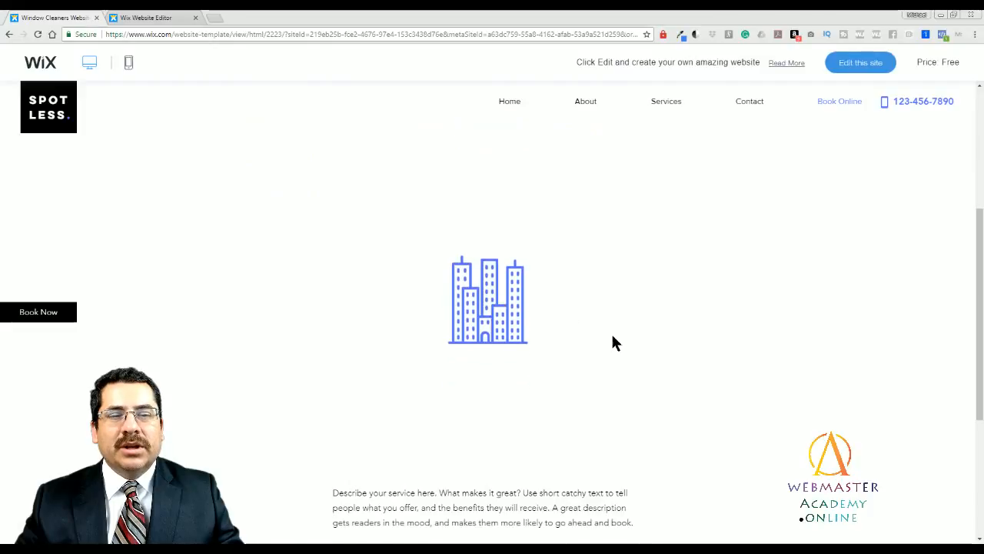
{"action": "scroll", "coordinate": [646, 350], "scroll_direction": "down", "scroll_amount": 2}
{"action": "scroll", "coordinate": [976, 363], "scroll_direction": "down", "scroll_amount": 1}
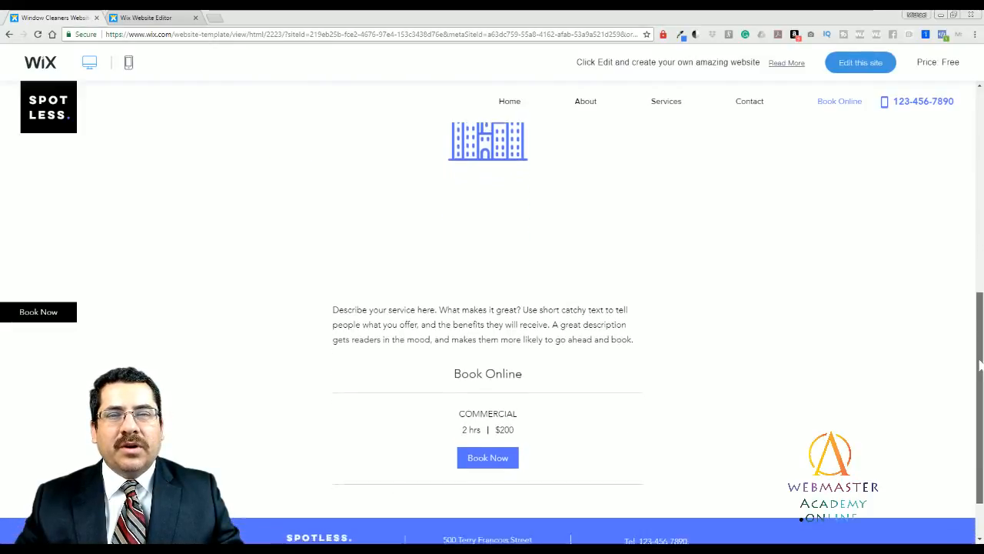
{"action": "scroll", "coordinate": [979, 363], "scroll_direction": "down", "scroll_amount": 1}
{"action": "scroll", "coordinate": [975, 362], "scroll_direction": "up", "scroll_amount": 1}
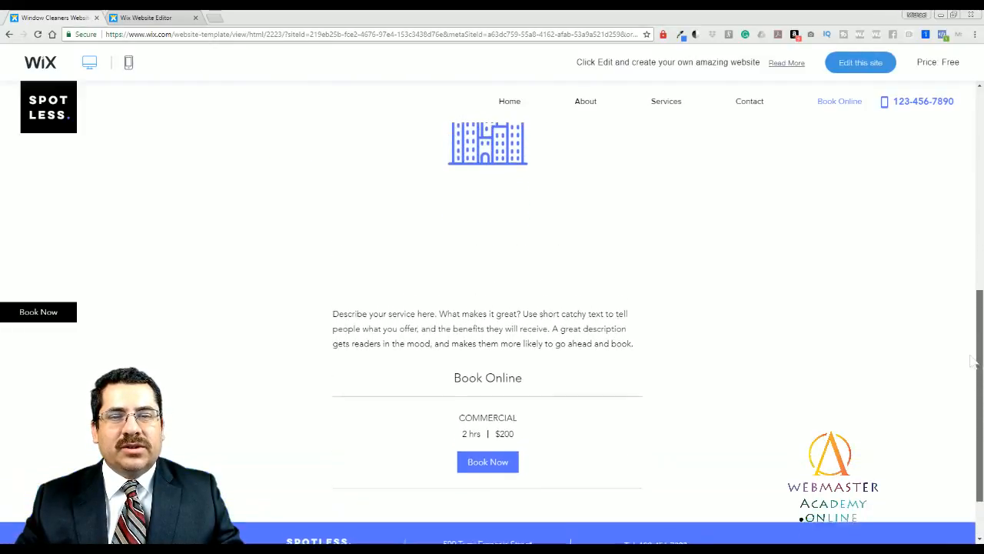
{"action": "left_click_drag", "start_coordinate": [972, 361], "coordinate": [961, 177]}
{"action": "left_click", "coordinate": [281, 248]}
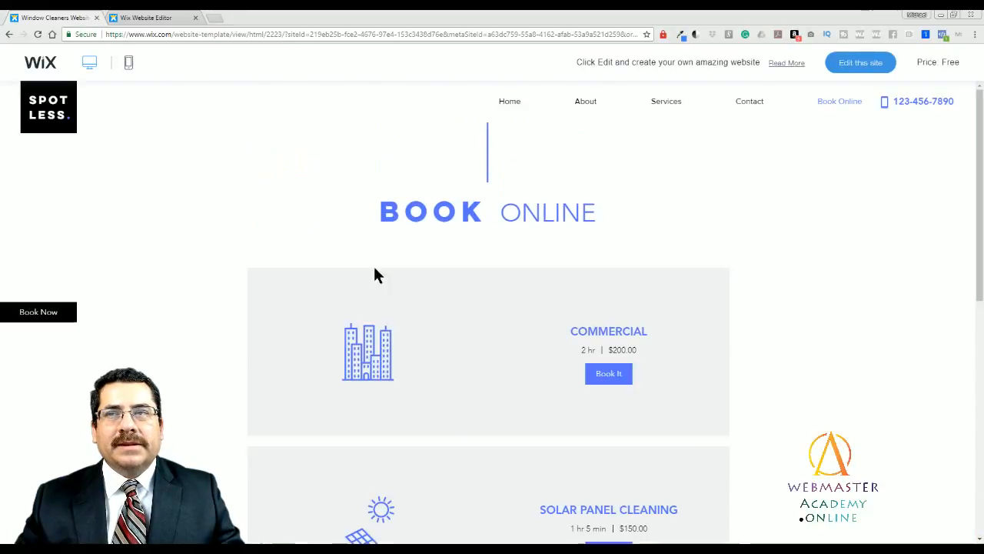
Start booking the Solar Panel Cleaning service and dismiss the time zone notice on its scheduling page
{"action": "scroll", "coordinate": [431, 285], "scroll_direction": "down", "scroll_amount": 2}
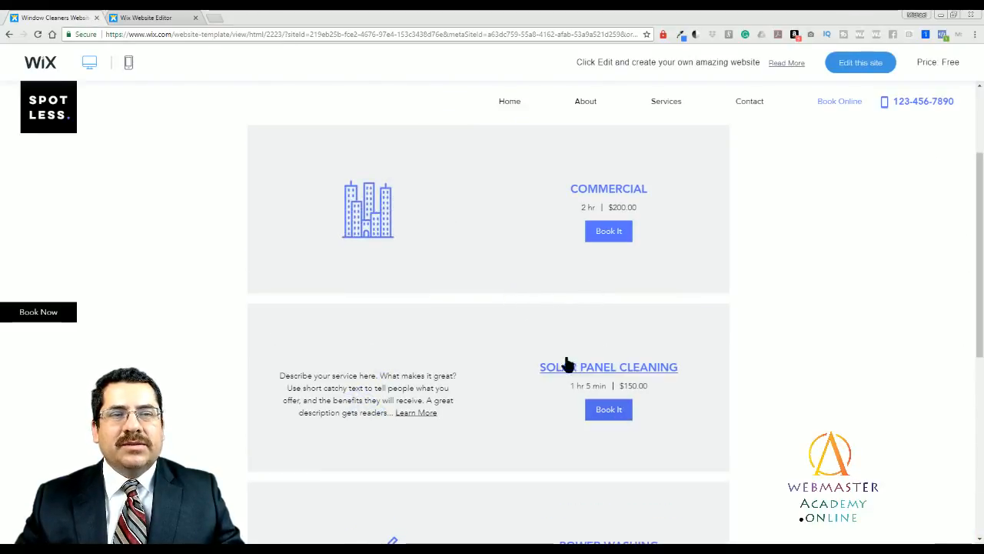
{"action": "left_click", "coordinate": [606, 410]}
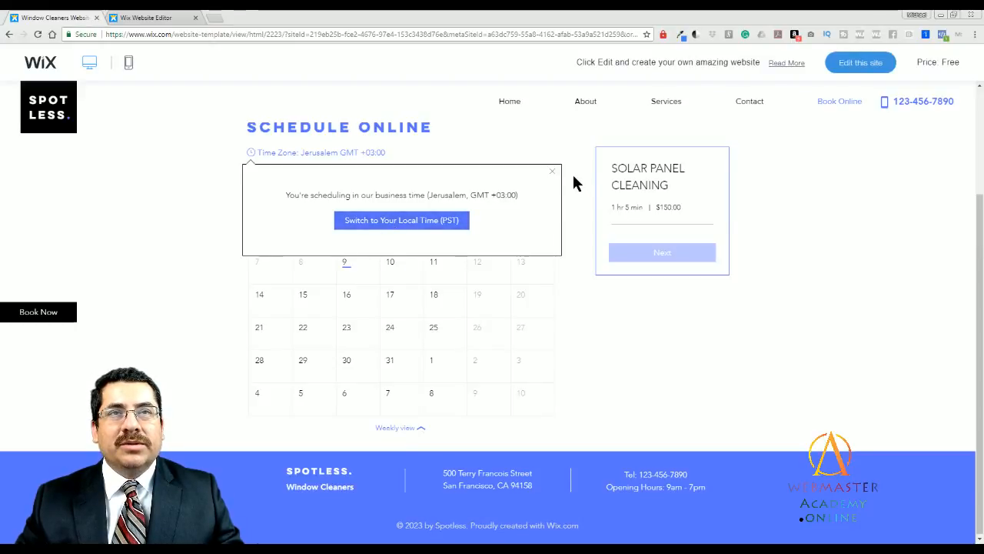
{"action": "left_click", "coordinate": [552, 170]}
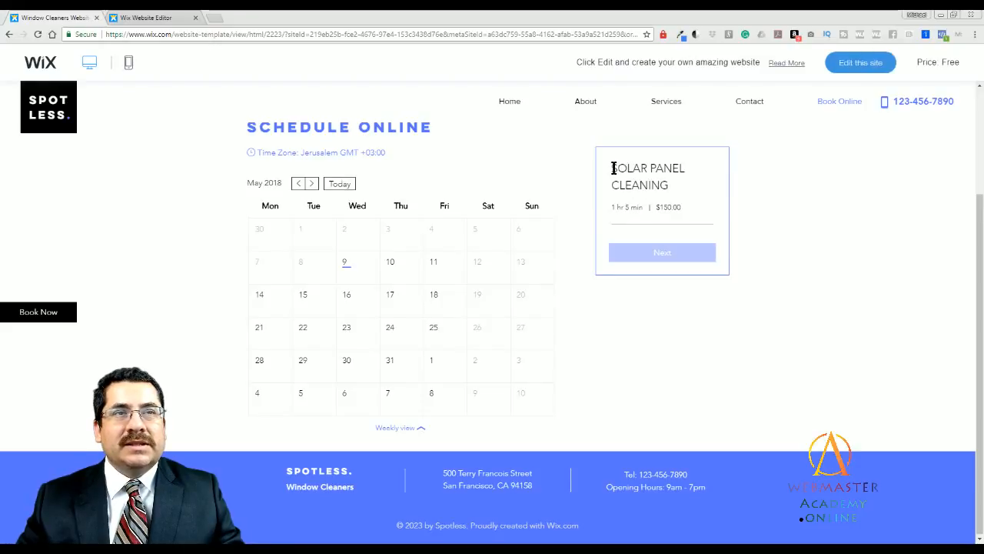
Review the Solar Panel Cleaning booking summary and choose May 10, 2018 as the appointment date
{"action": "left_click_drag", "start_coordinate": [613, 167], "coordinate": [673, 206]}
{"action": "left_click", "coordinate": [692, 215]}
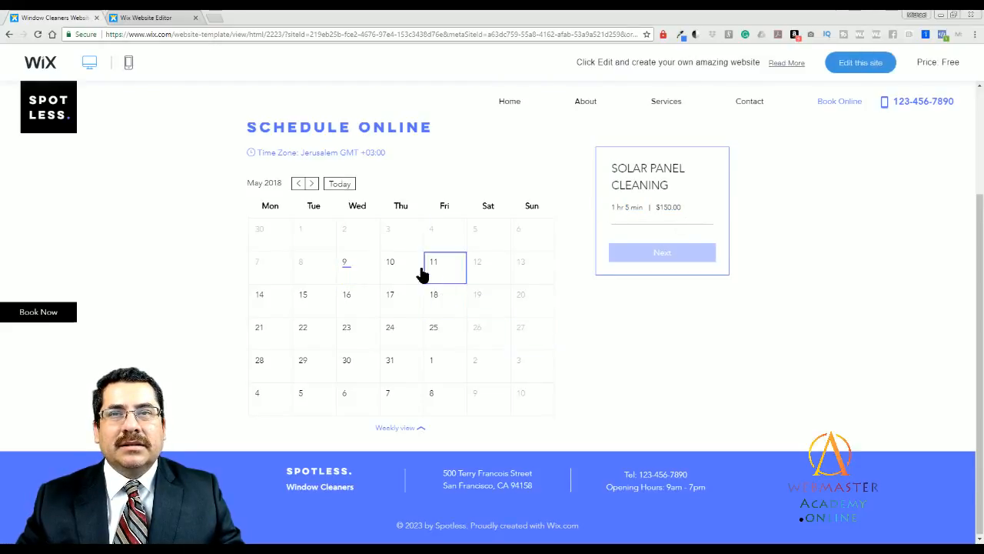
{"action": "left_click", "coordinate": [390, 265]}
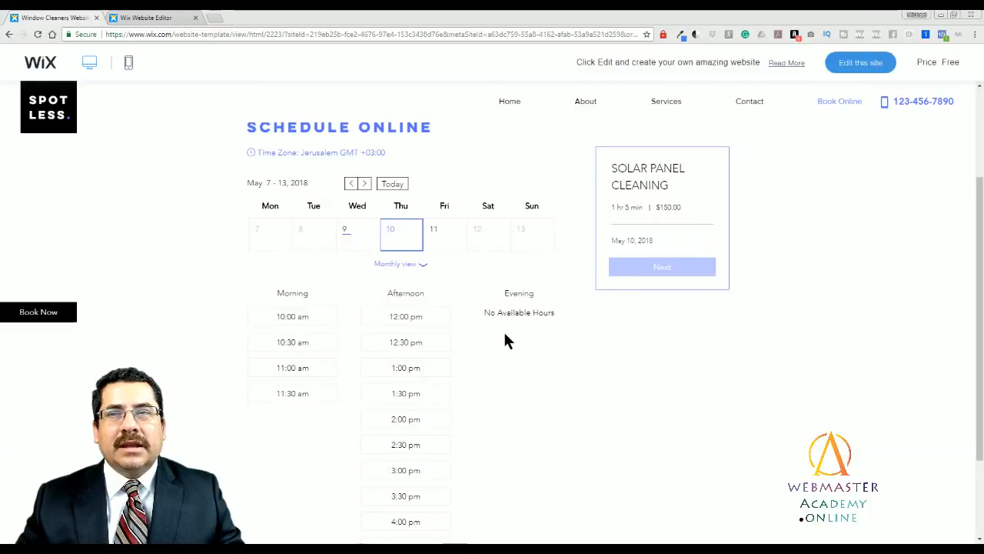
Choose the 12:30 pm appointment slot on May 10, 2018 and continue to the customer information form
{"action": "scroll", "coordinate": [506, 338], "scroll_direction": "up", "scroll_amount": 2}
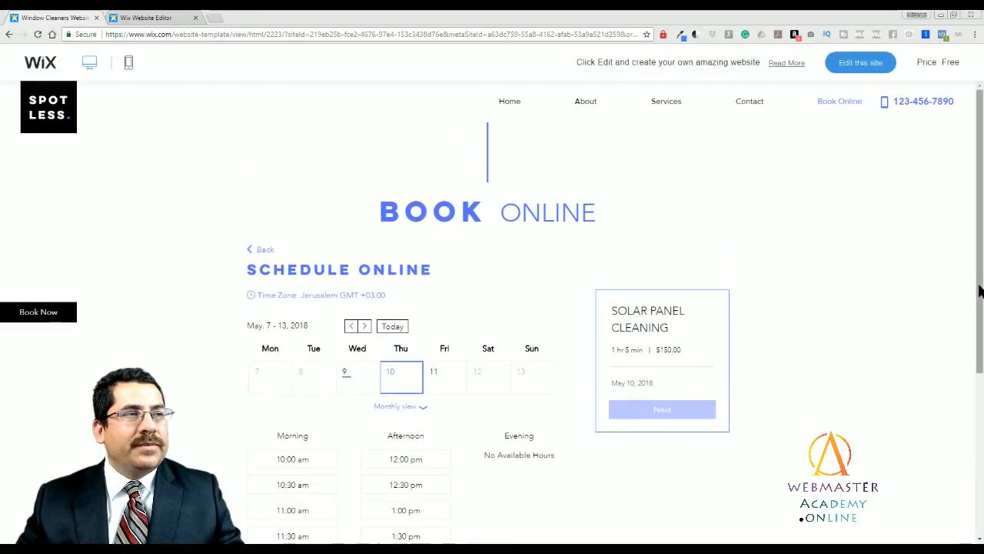
{"action": "scroll", "coordinate": [978, 292], "scroll_direction": "down", "scroll_amount": 3}
{"action": "scroll", "coordinate": [661, 369], "scroll_direction": "up", "scroll_amount": 1}
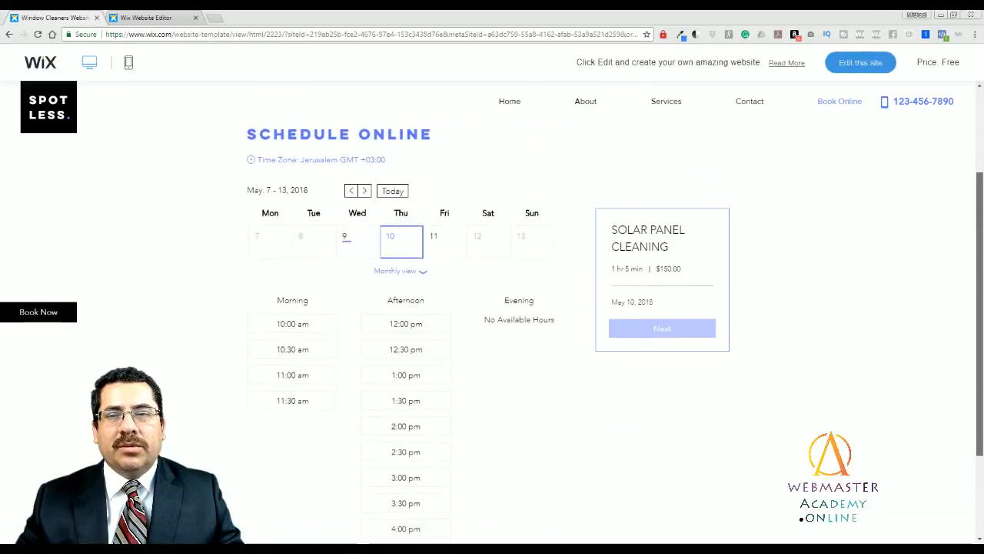
{"action": "left_click", "coordinate": [403, 355]}
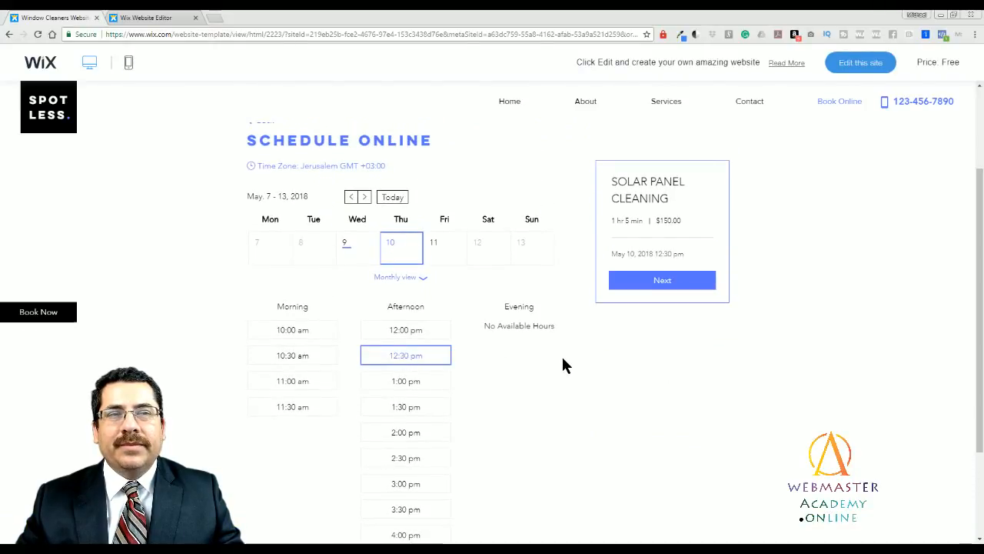
{"action": "left_click", "coordinate": [629, 279]}
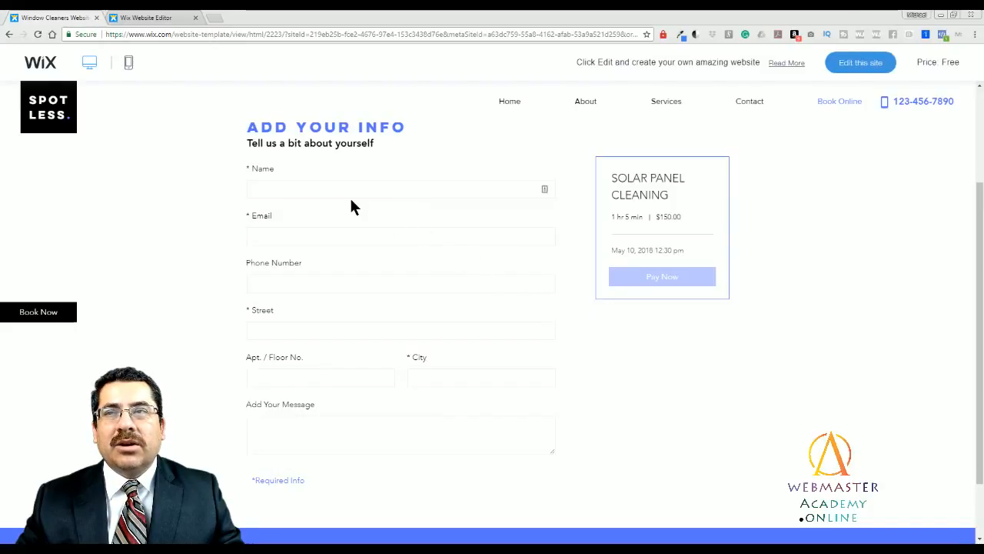
Examine the customer information form's fields and the booking summary beside them
{"action": "scroll", "coordinate": [372, 354], "scroll_direction": "down", "scroll_amount": 1}
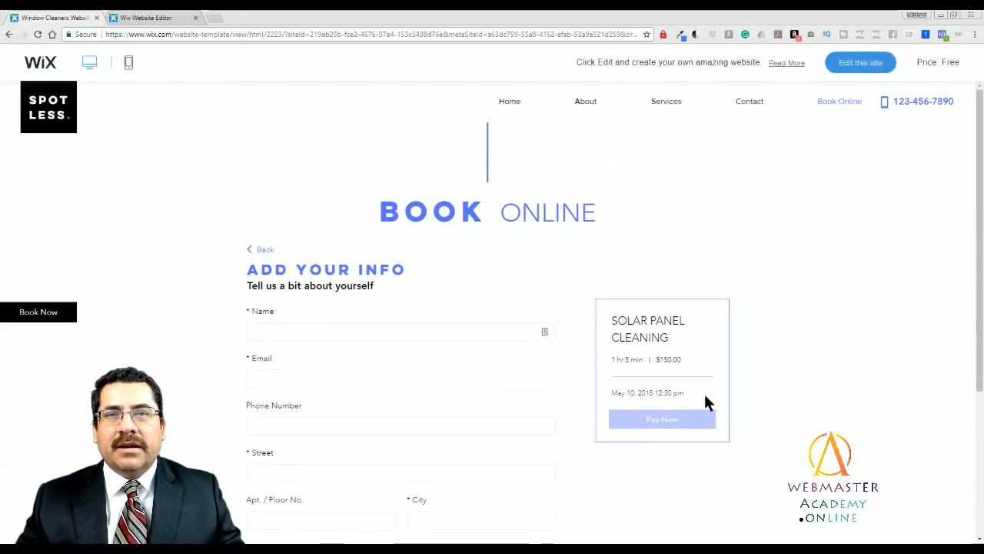
{"action": "scroll", "coordinate": [723, 407], "scroll_direction": "down", "scroll_amount": 1}
{"action": "scroll", "coordinate": [722, 412], "scroll_direction": "down", "scroll_amount": 1}
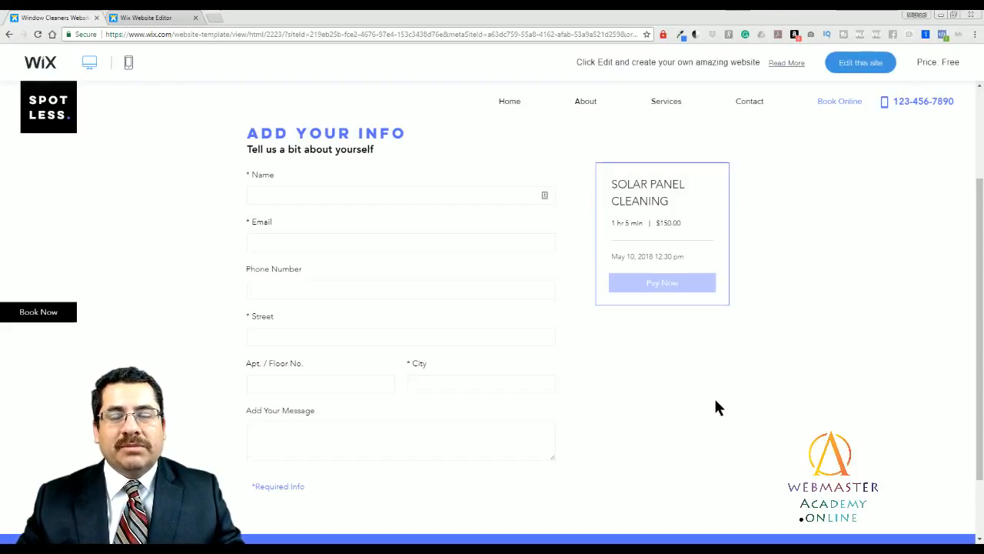
{"action": "scroll", "coordinate": [675, 402], "scroll_direction": "up", "scroll_amount": 2}
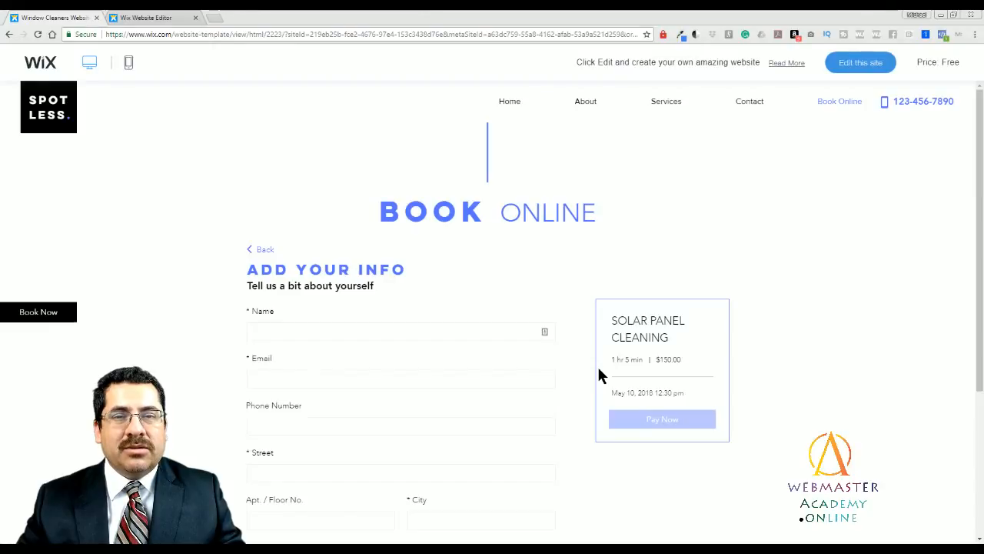
Go back to the scheduling page to review the booking, and return to the template's Home page
{"action": "left_click", "coordinate": [260, 251]}
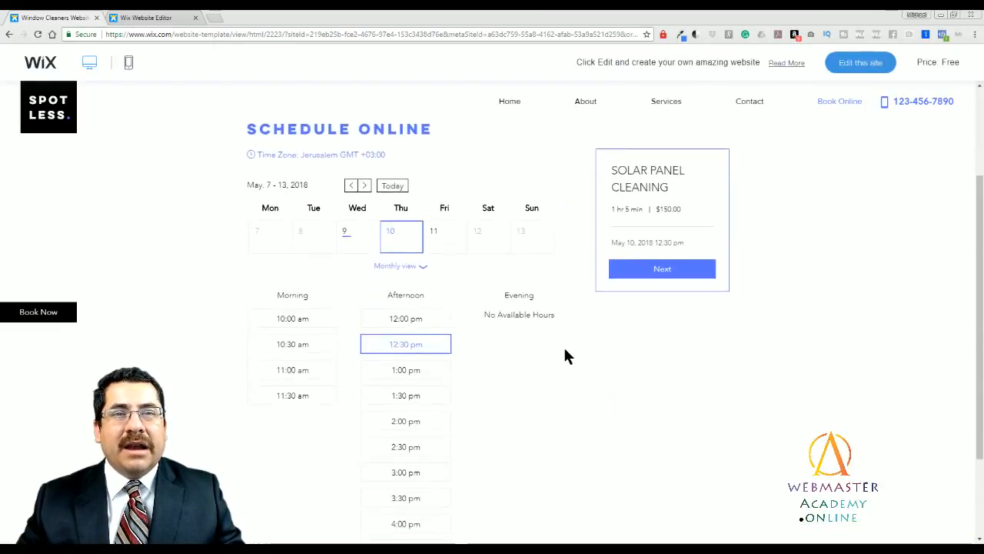
{"action": "scroll", "coordinate": [563, 346], "scroll_direction": "down", "scroll_amount": 1}
{"action": "scroll", "coordinate": [551, 364], "scroll_direction": "up", "scroll_amount": 3}
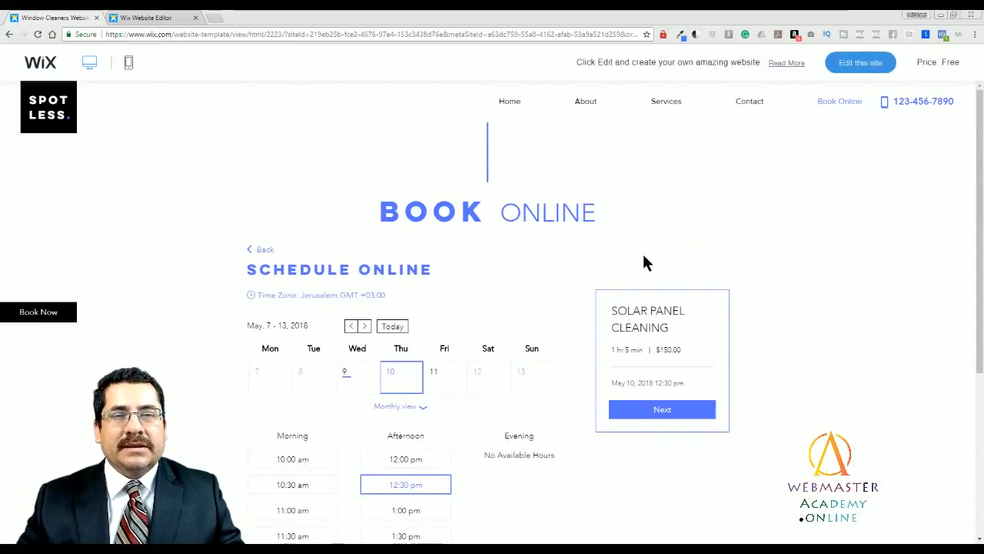
{"action": "left_click", "coordinate": [517, 102]}
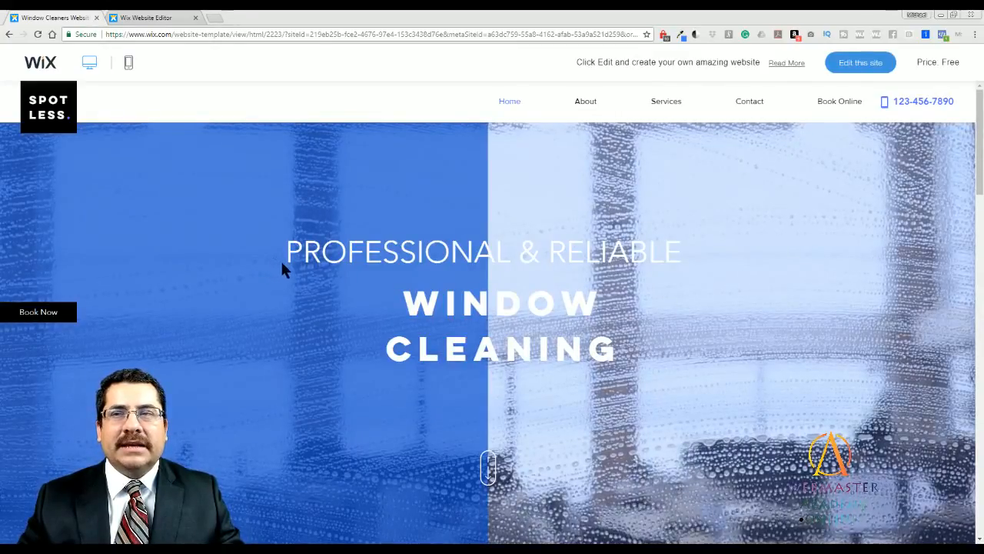
Switch to the Wix Editor and save the site under the free Wix.com domain with the address ending mysite-1
{"action": "left_click", "coordinate": [165, 23]}
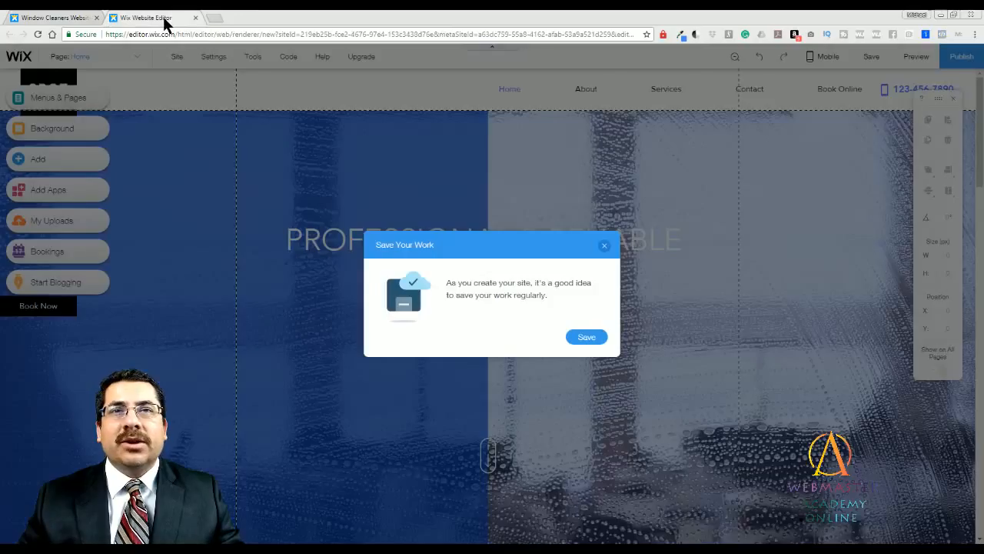
{"action": "left_click", "coordinate": [594, 340]}
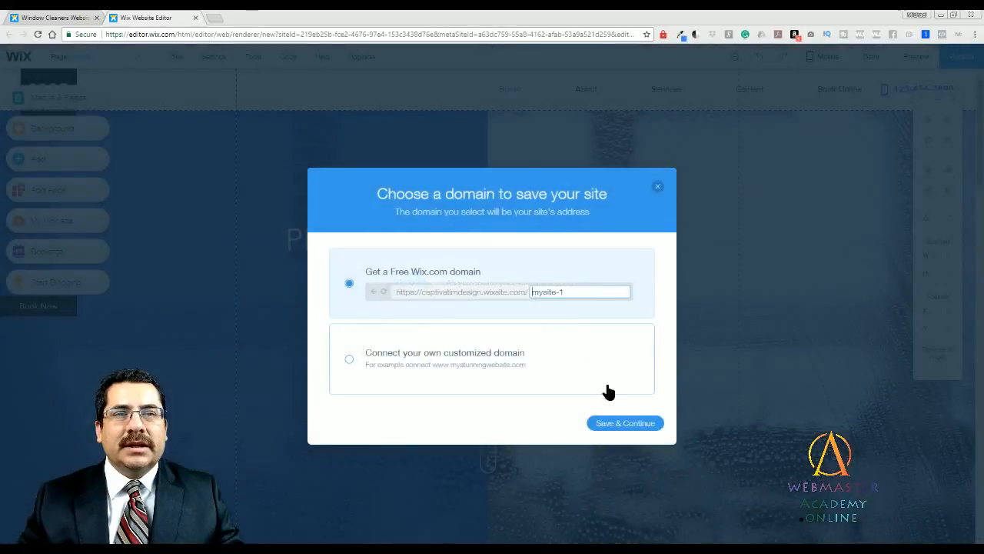
{"action": "left_click", "coordinate": [623, 422]}
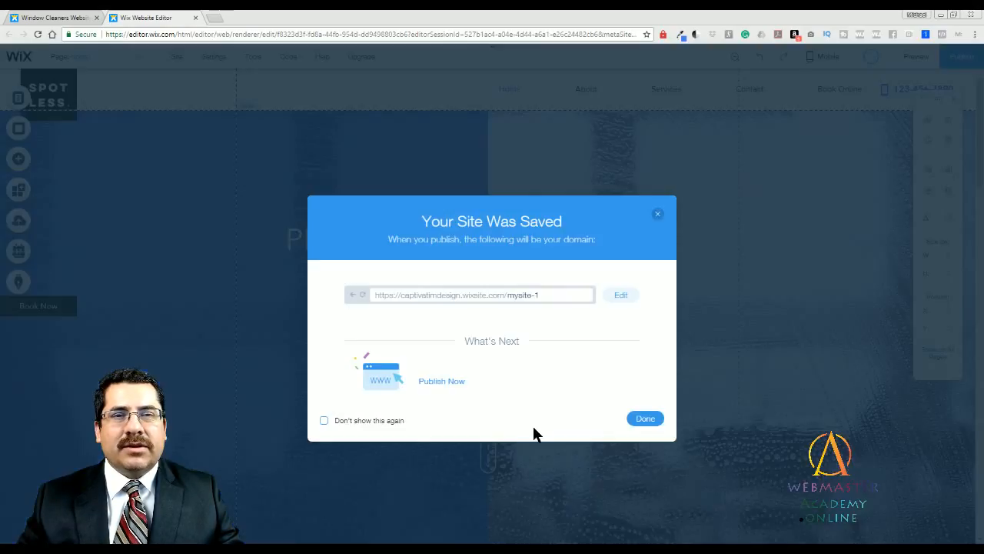
{"action": "left_click", "coordinate": [648, 420]}
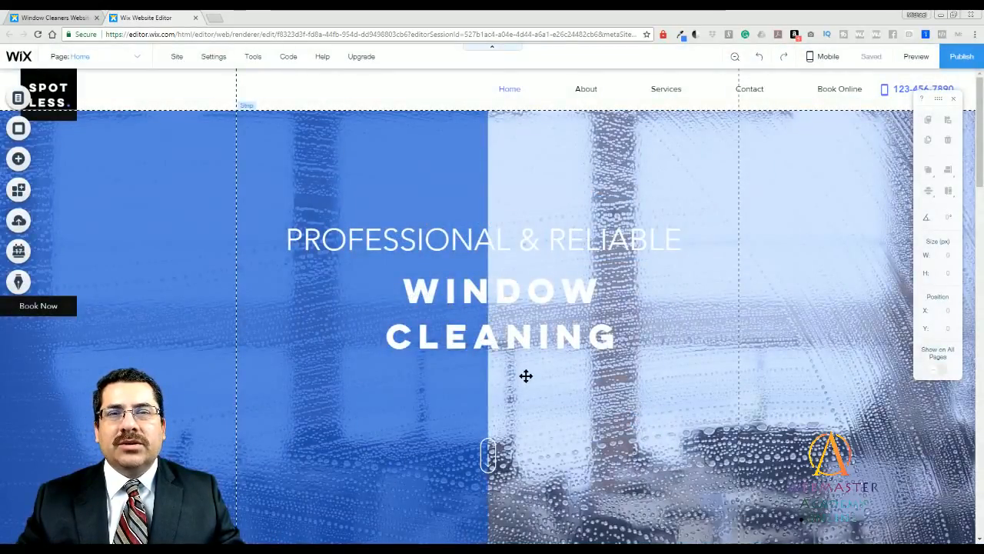
Inspect the editing options of the logo text, hero headings and blue overlay shape on the Home page
{"action": "left_click", "coordinate": [56, 88]}
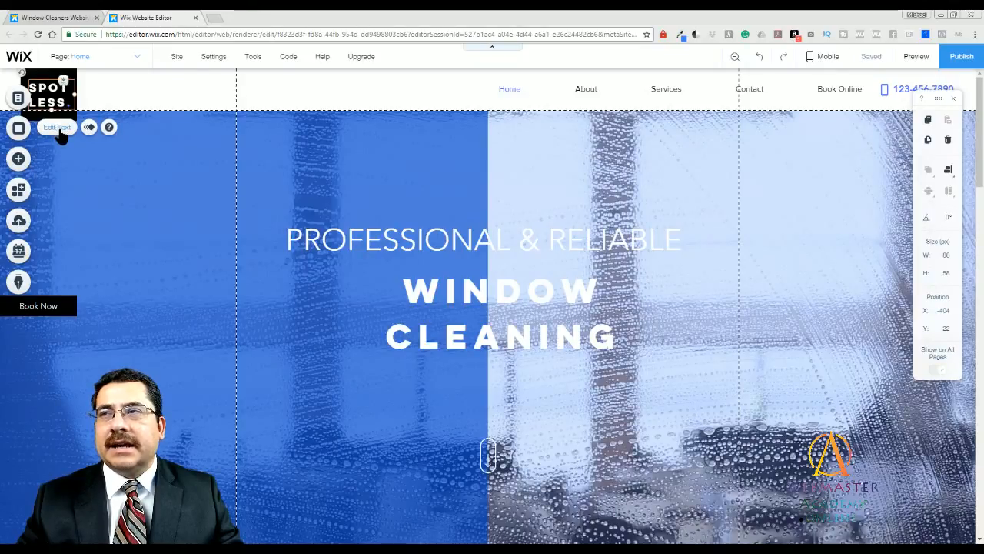
{"action": "left_click", "coordinate": [547, 287]}
{"action": "left_click", "coordinate": [483, 240]}
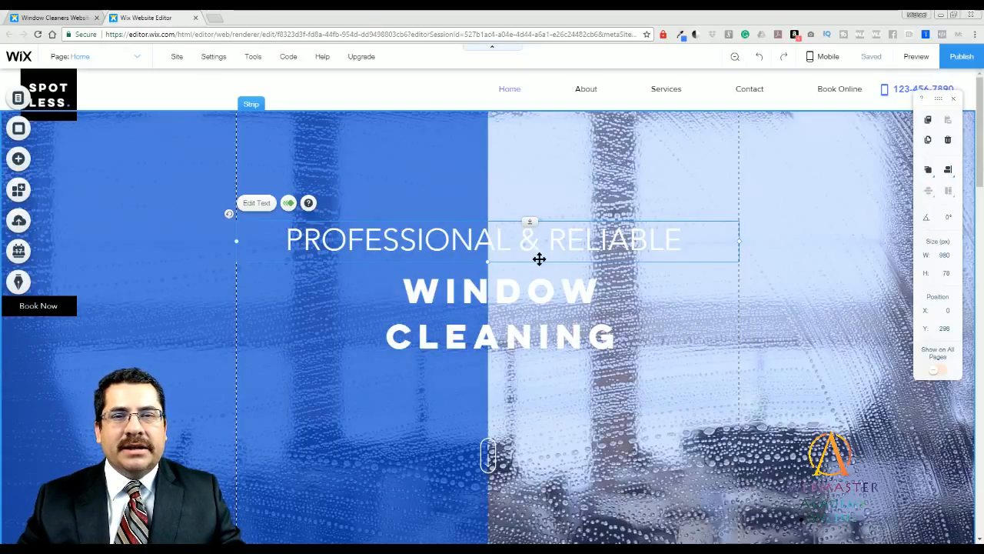
{"action": "left_click", "coordinate": [213, 300]}
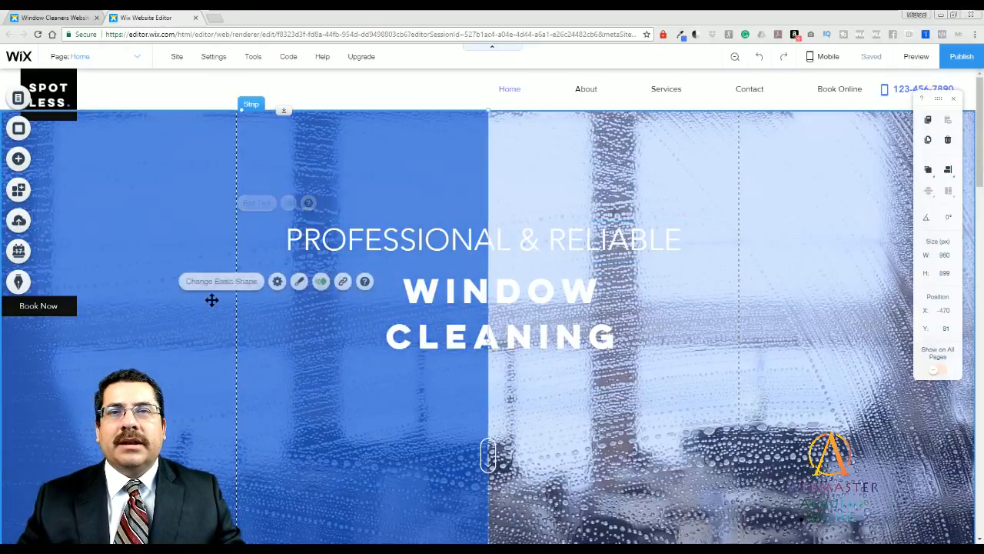
{"action": "left_click", "coordinate": [523, 237]}
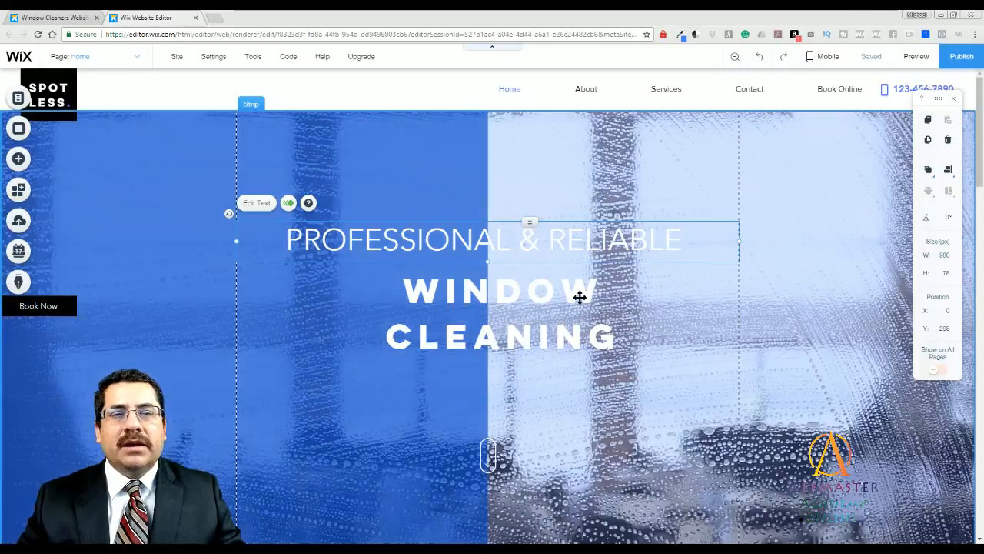
{"action": "scroll", "coordinate": [580, 356], "scroll_direction": "down", "scroll_amount": 1}
{"action": "scroll", "coordinate": [581, 361], "scroll_direction": "up", "scroll_amount": 1}
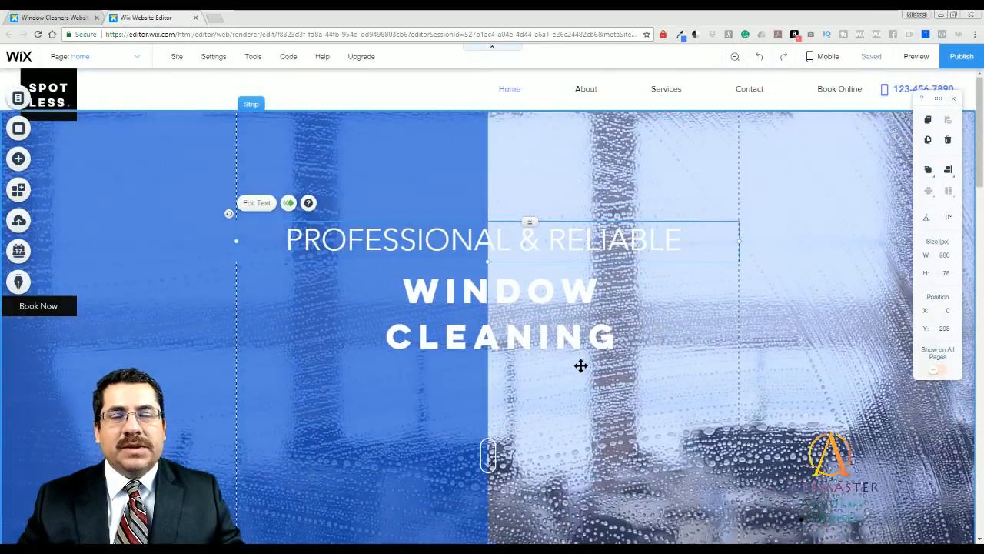
{"action": "scroll", "coordinate": [583, 393], "scroll_direction": "down", "scroll_amount": 2}
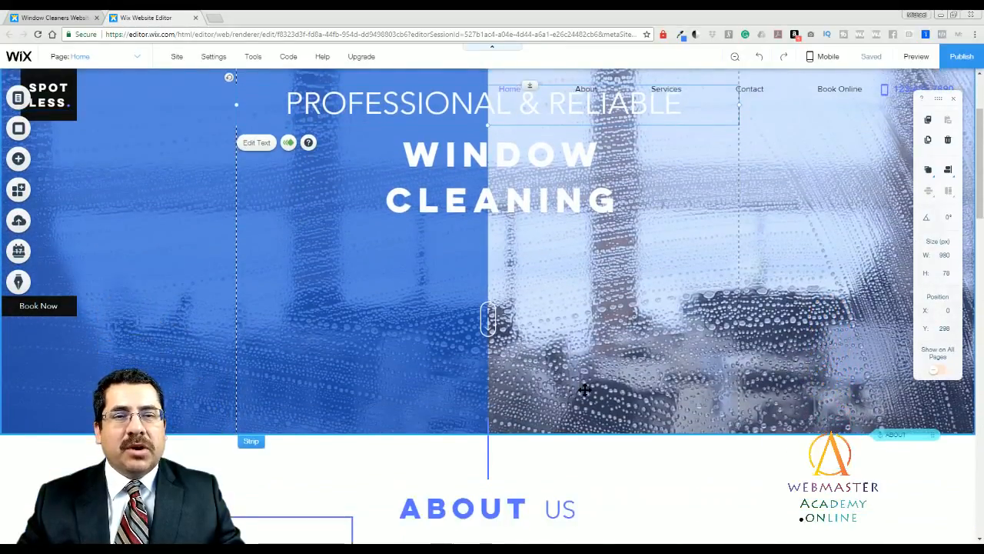
{"action": "scroll", "coordinate": [585, 390], "scroll_direction": "up", "scroll_amount": 2}
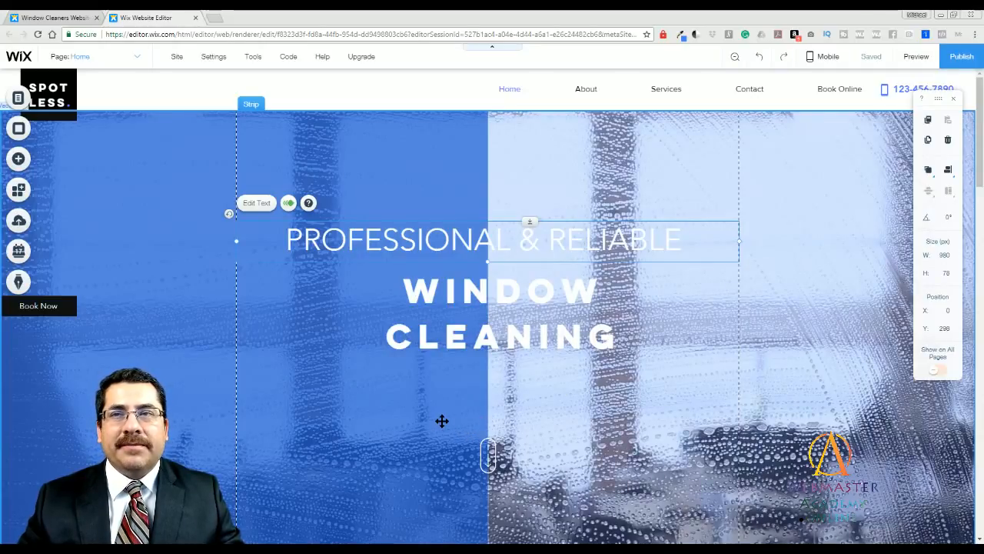
Compare the options of the hero strip and its blue overlay shape, and view the shape's Basic Shape Settings
{"action": "left_click", "coordinate": [163, 242]}
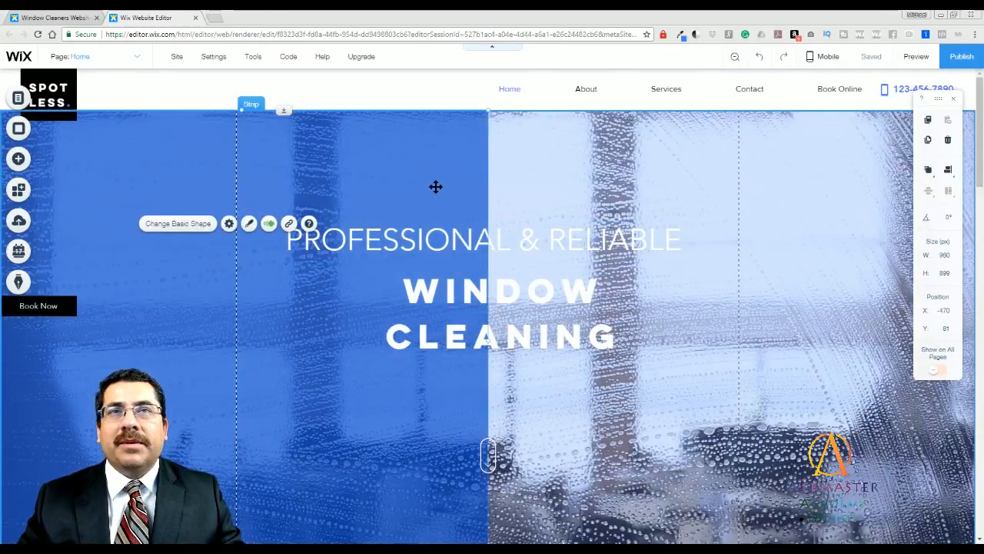
{"action": "left_click", "coordinate": [435, 187]}
{"action": "left_click", "coordinate": [553, 202]}
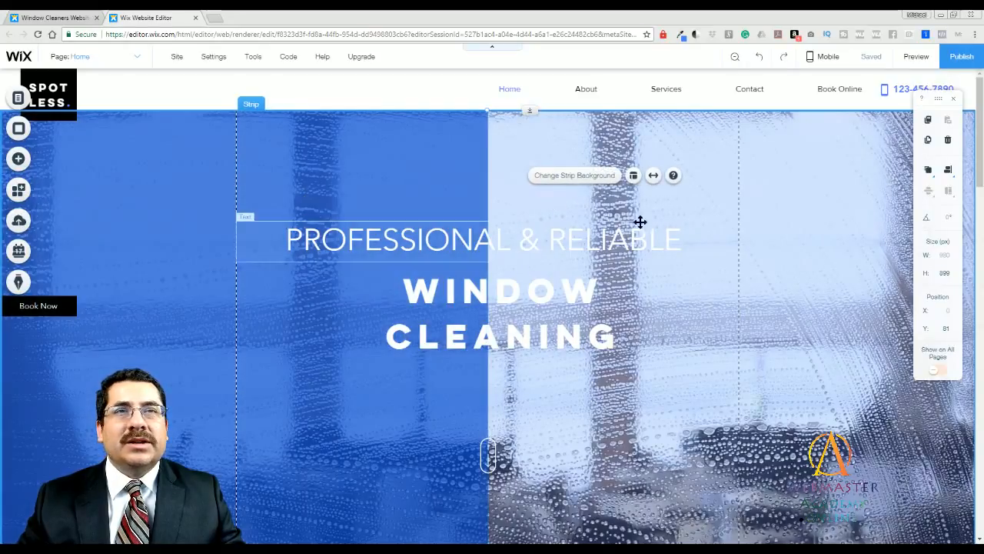
{"action": "left_click", "coordinate": [474, 191]}
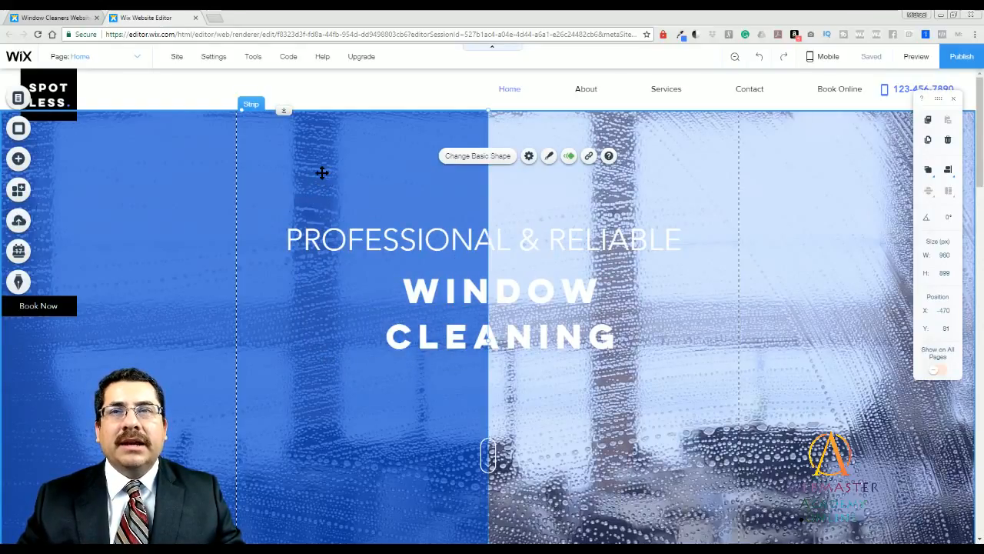
{"action": "left_click", "coordinate": [529, 157]}
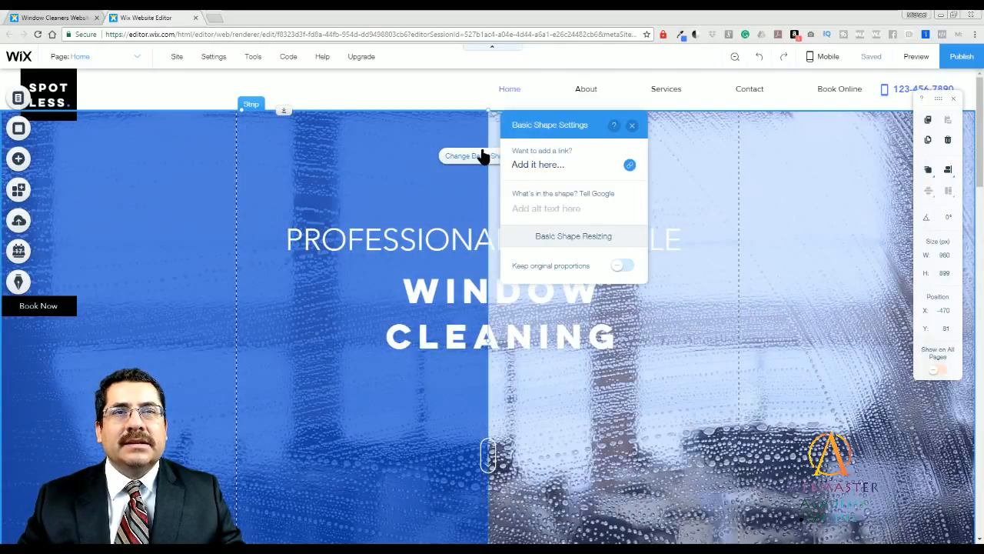
{"action": "left_click", "coordinate": [632, 126]}
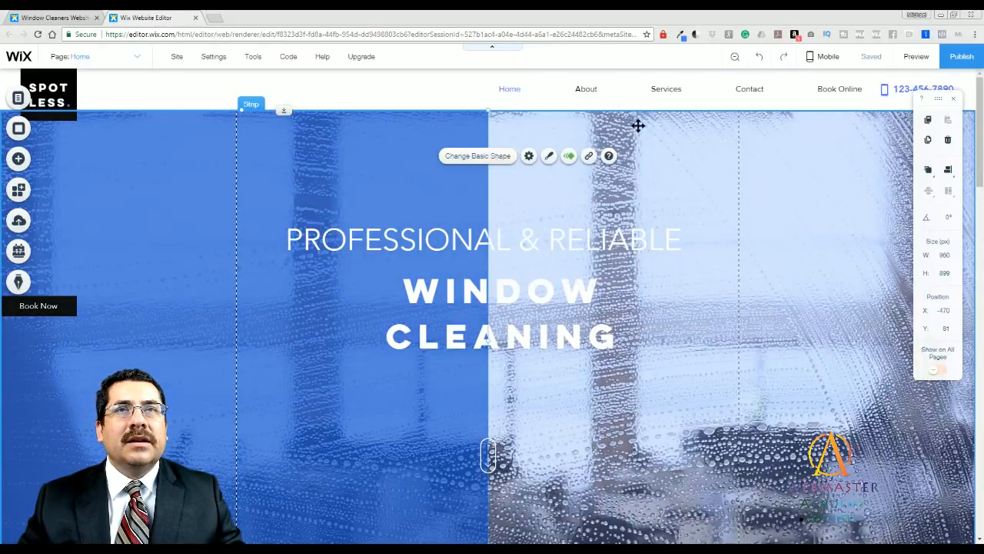
Try the blue overlay shape's opacity at 100% and at 0%
{"action": "left_click", "coordinate": [549, 156]}
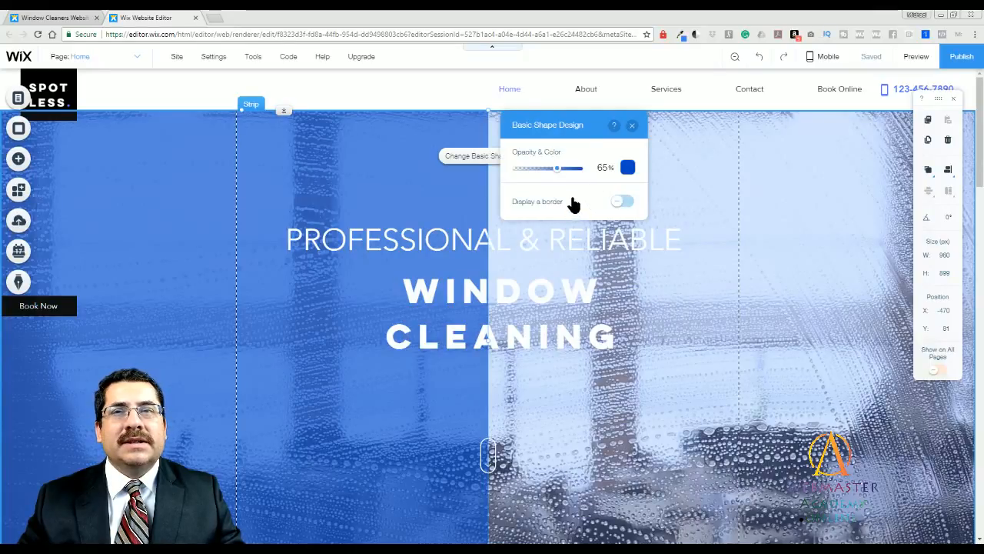
{"action": "left_click_drag", "start_coordinate": [562, 177], "coordinate": [599, 181]}
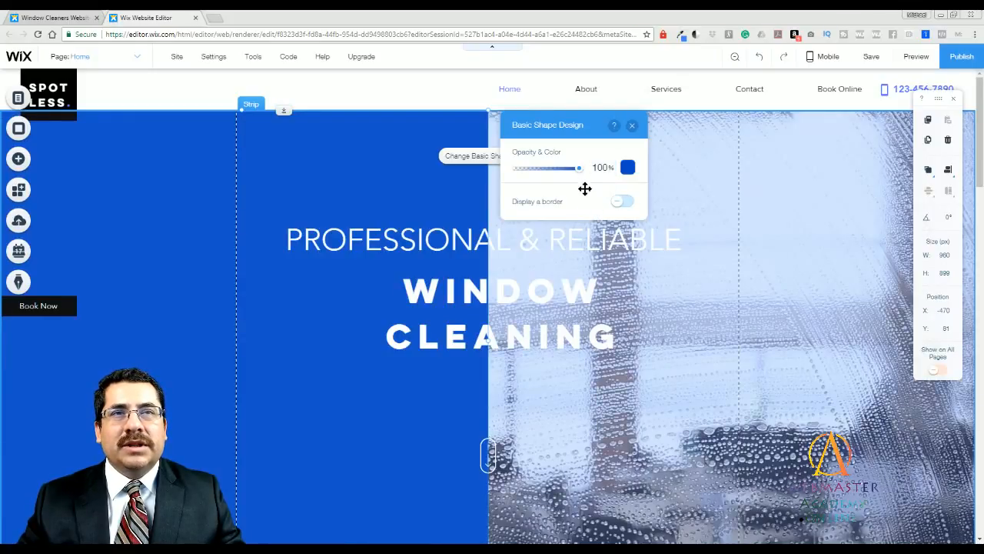
{"action": "left_click_drag", "start_coordinate": [579, 175], "coordinate": [516, 168]}
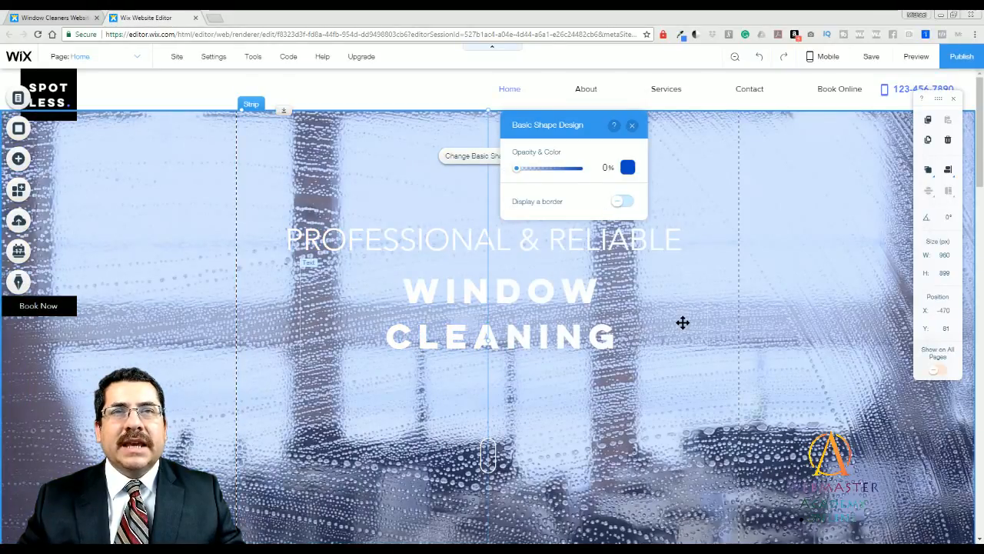
Deselect the overlay shape, preview the Home page's hero strip without the blue overlay, and return to the editor
{"action": "left_click", "coordinate": [762, 172]}
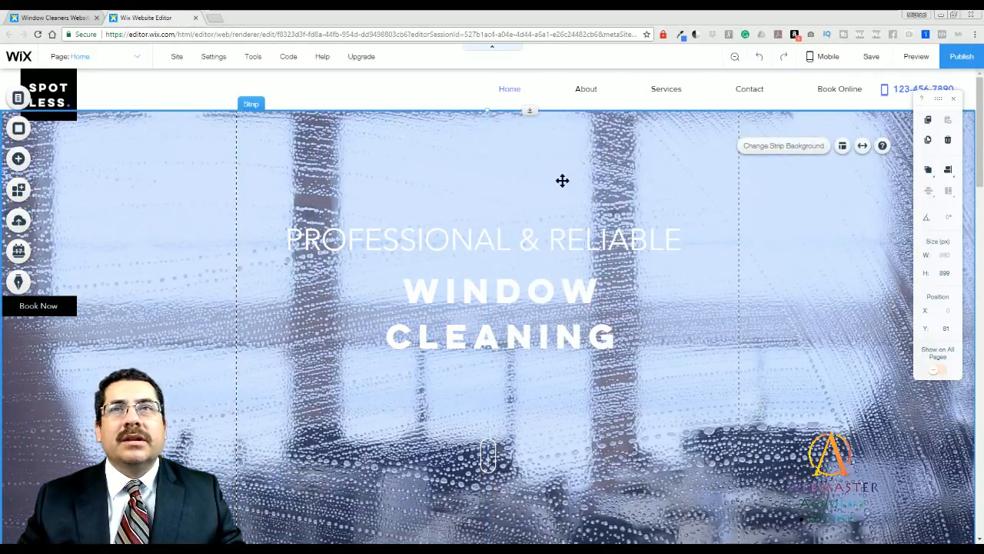
{"action": "left_click", "coordinate": [917, 58]}
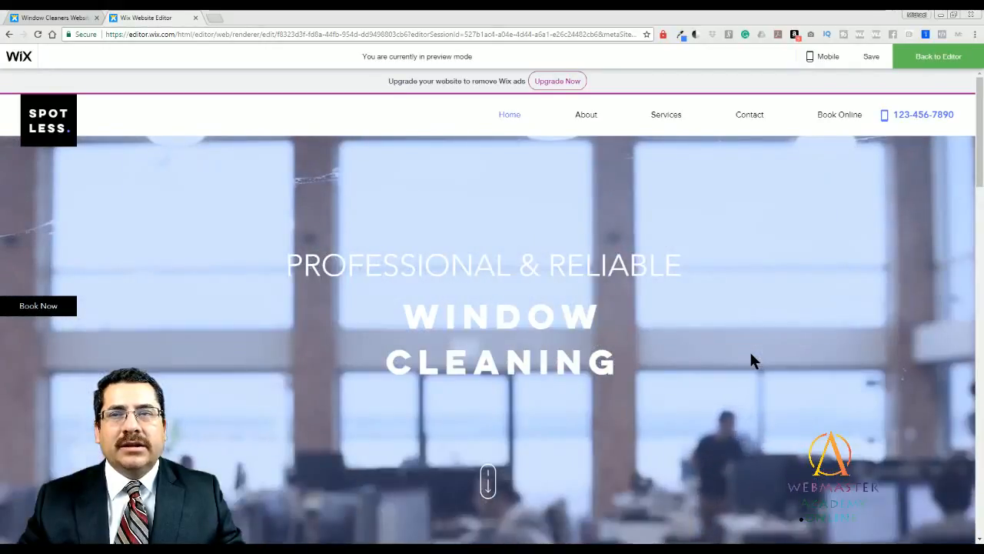
{"action": "left_click", "coordinate": [951, 57]}
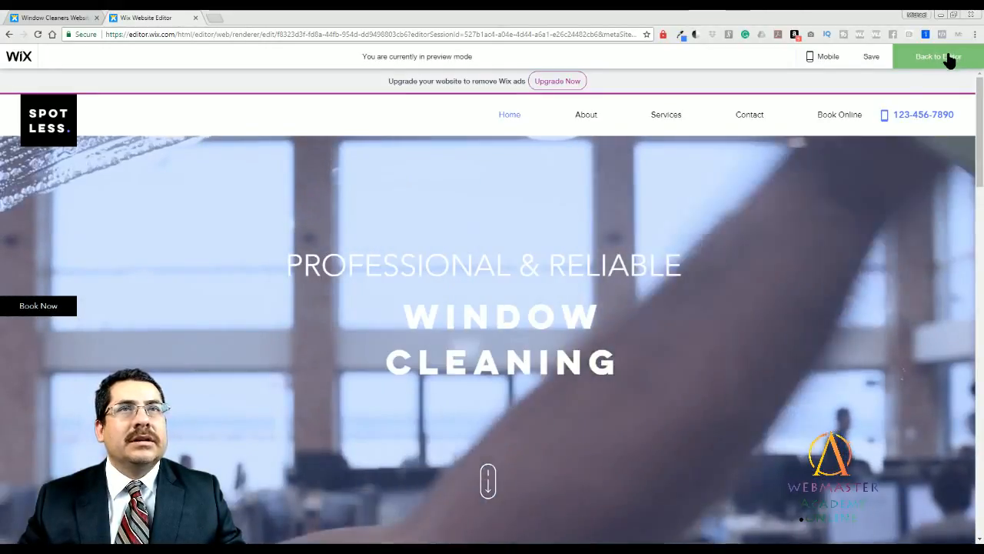
Set the opacity of the blue overlay shape on the hero strip to 58%
{"action": "left_click", "coordinate": [289, 168]}
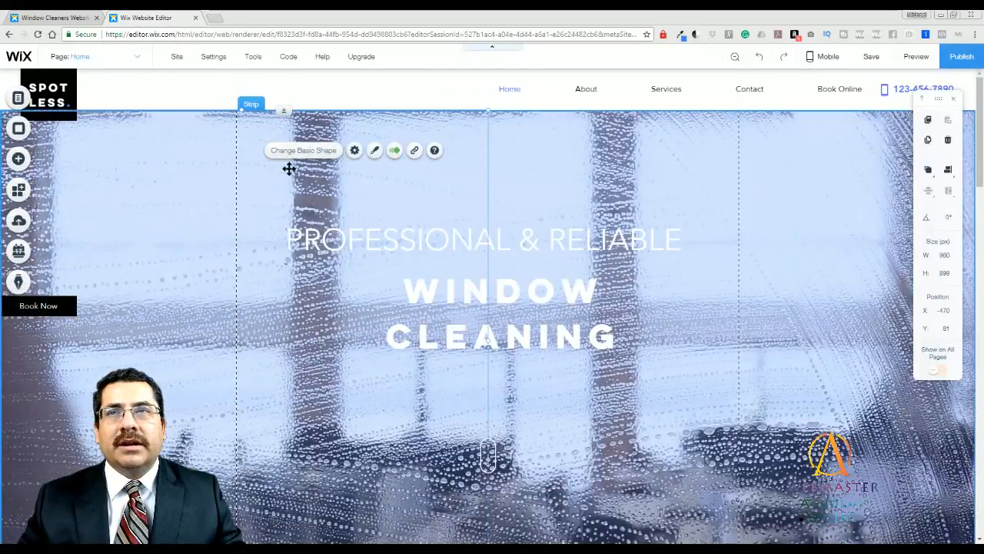
{"action": "left_click", "coordinate": [375, 151]}
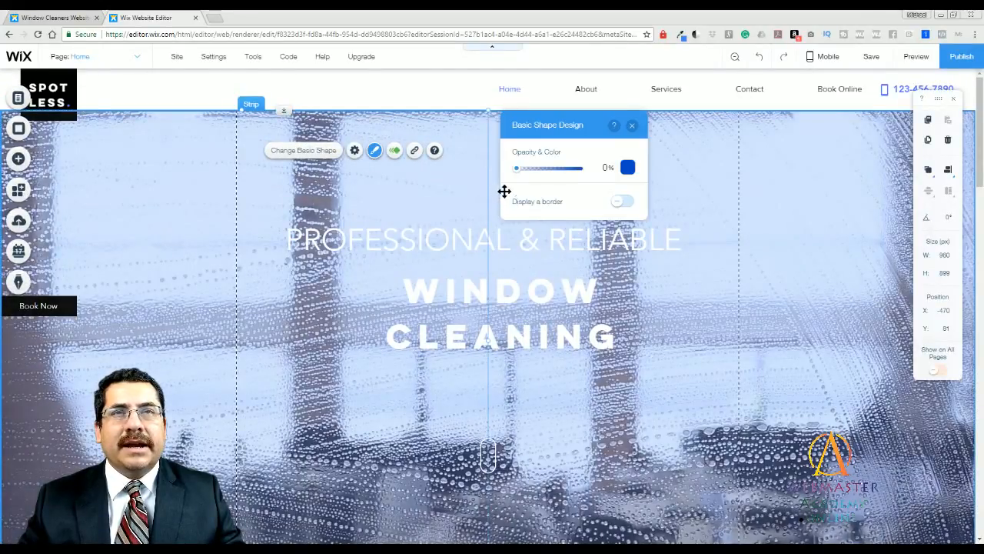
{"action": "left_click_drag", "start_coordinate": [519, 171], "coordinate": [554, 173]}
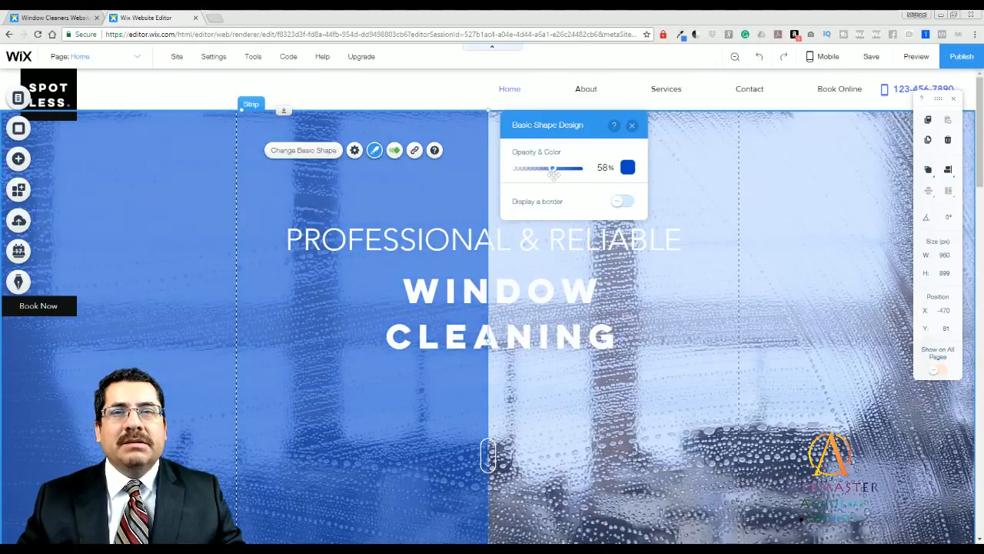
Close the overlay's design settings and set the hero strip's background to the coral red site color #FA5F5F
{"action": "left_click", "coordinate": [631, 126]}
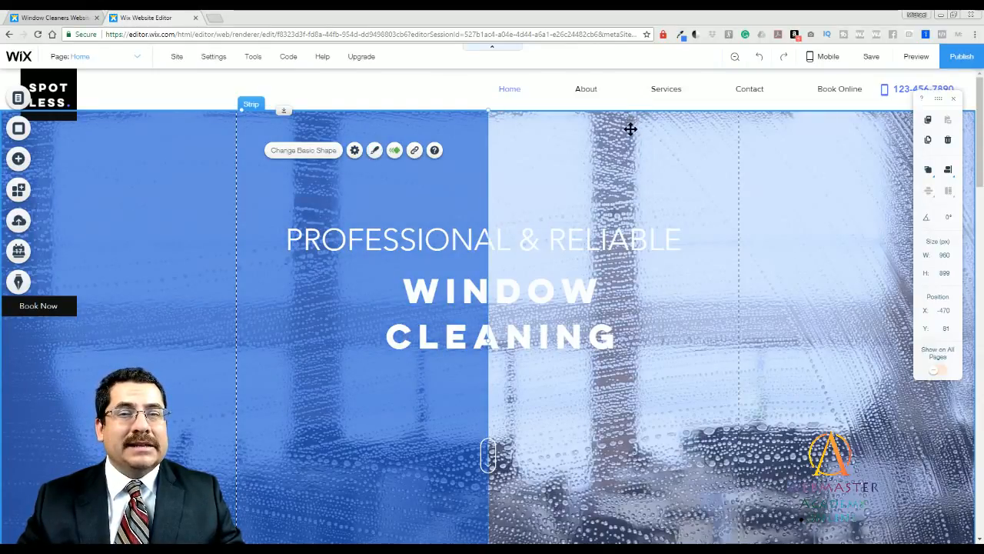
{"action": "left_click", "coordinate": [453, 416]}
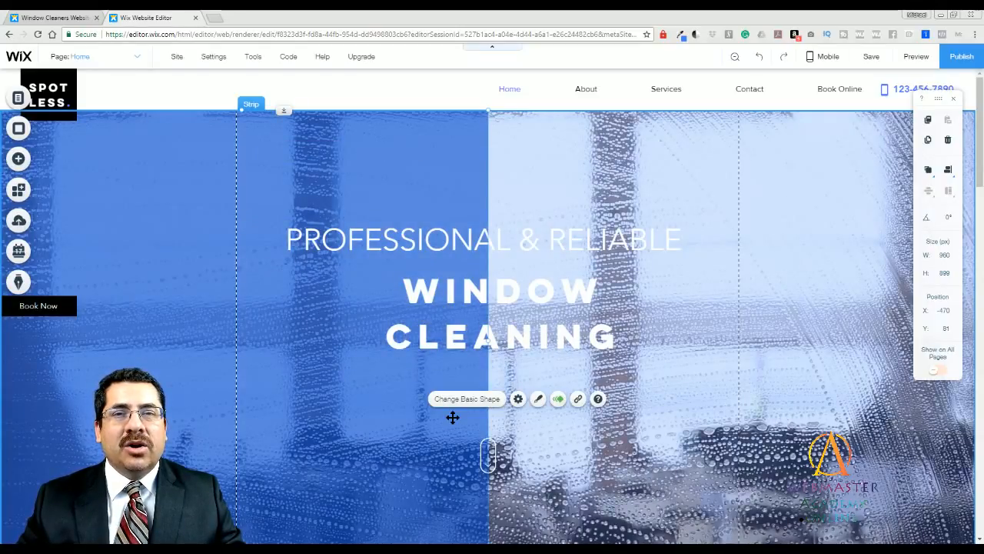
{"action": "left_click", "coordinate": [536, 467]}
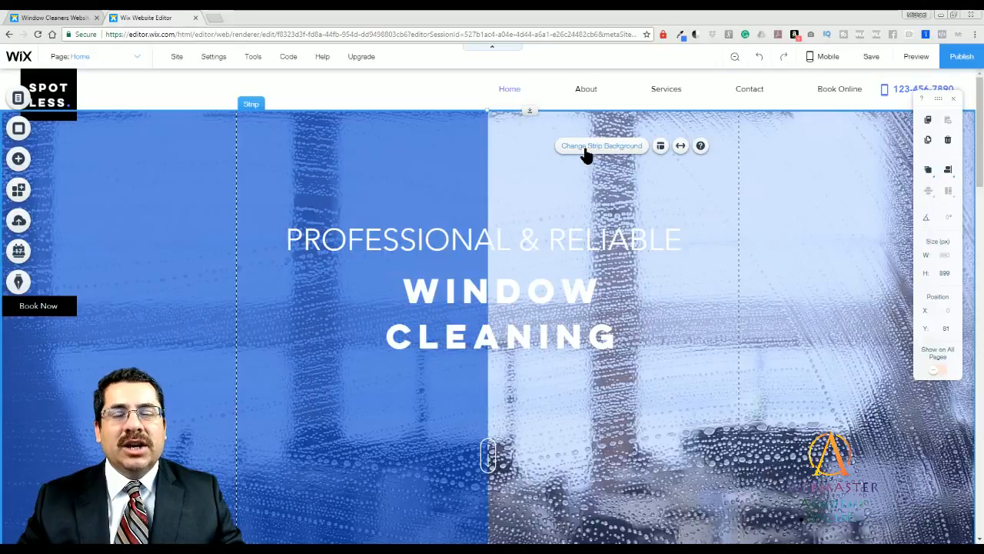
{"action": "left_click", "coordinate": [586, 150]}
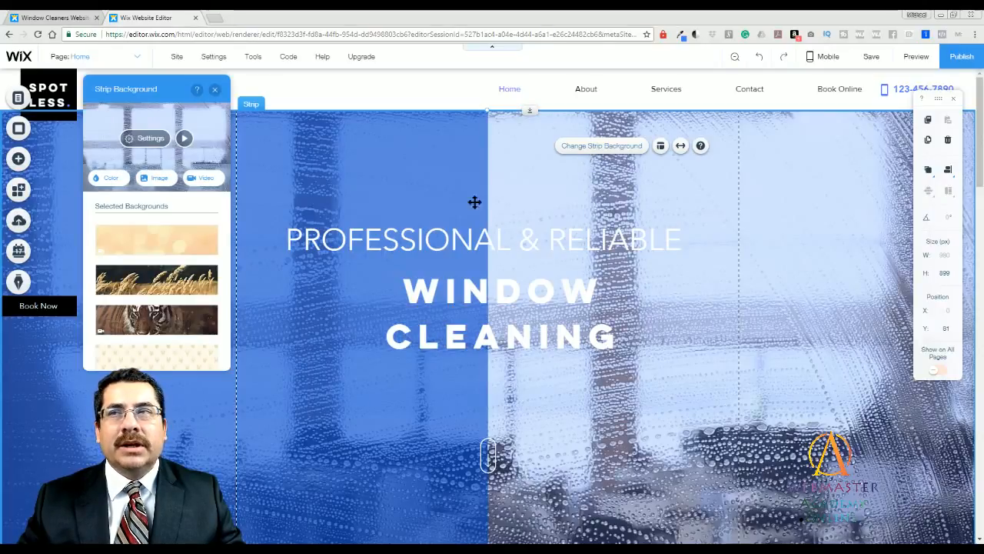
{"action": "left_click_drag", "start_coordinate": [154, 88], "coordinate": [291, 154]}
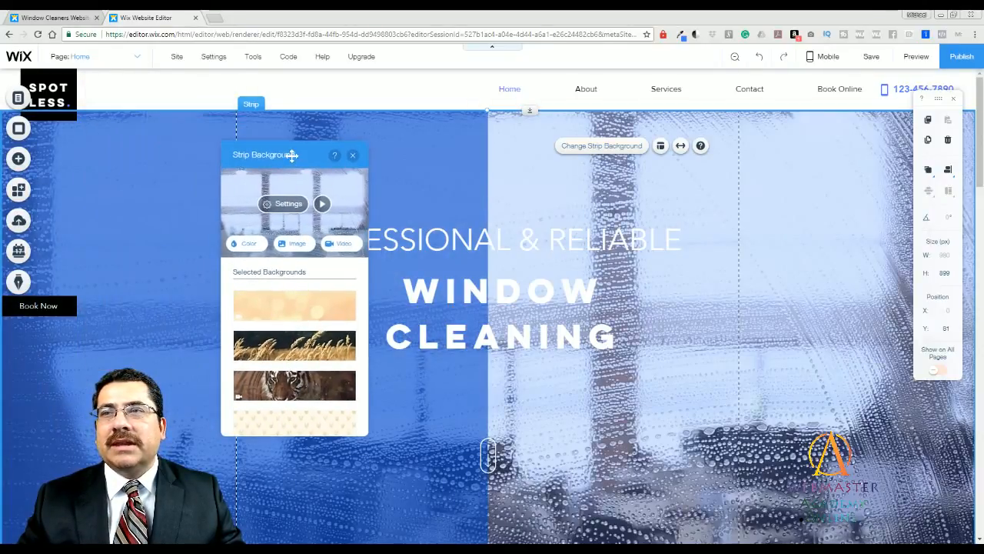
{"action": "left_click", "coordinate": [248, 252]}
{"action": "left_click", "coordinate": [299, 323]}
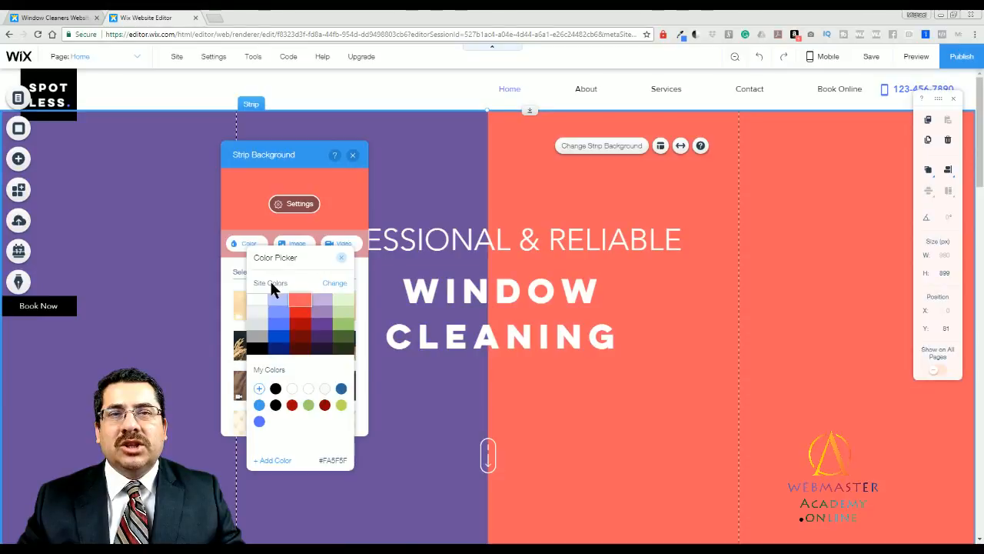
Replace the hero strip's background with the free Wix image of spiky green leaves and view the strip
{"action": "left_click", "coordinate": [338, 222]}
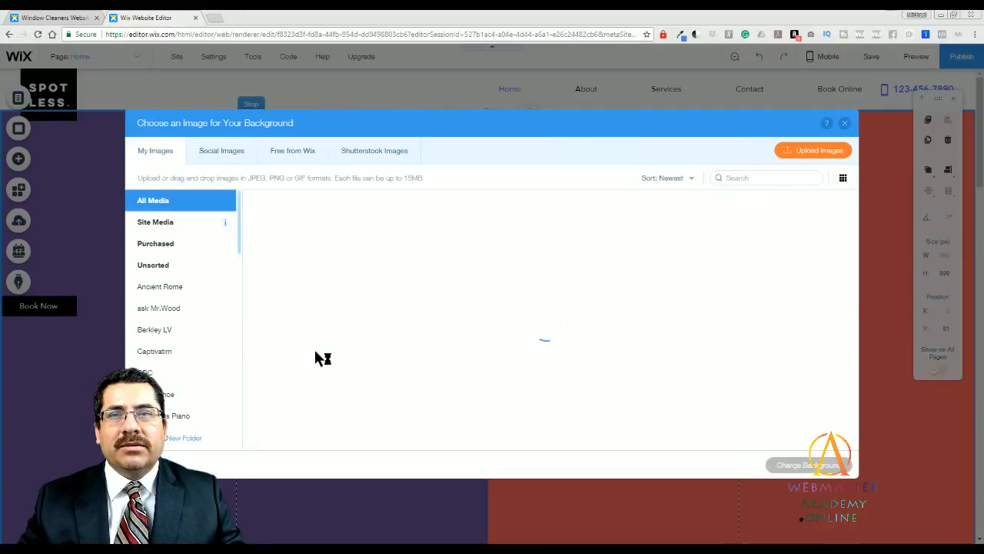
{"action": "left_click", "coordinate": [322, 156]}
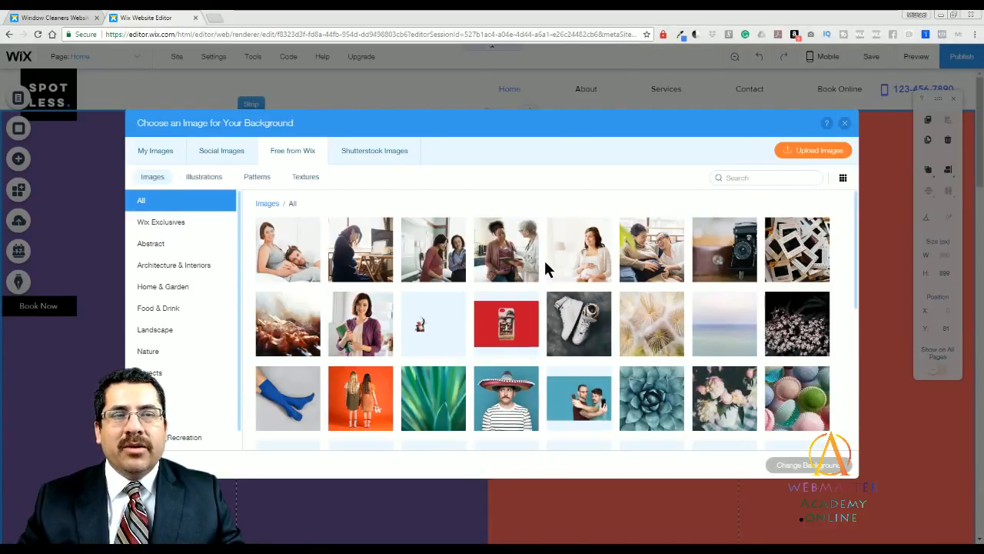
{"action": "mouse_move", "coordinate": [554, 275]}
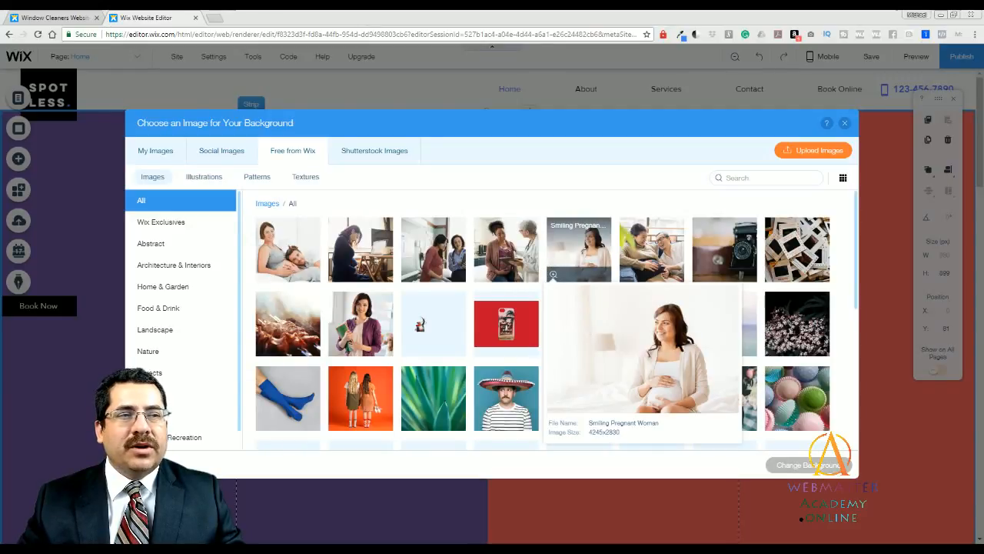
{"action": "left_click", "coordinate": [724, 250]}
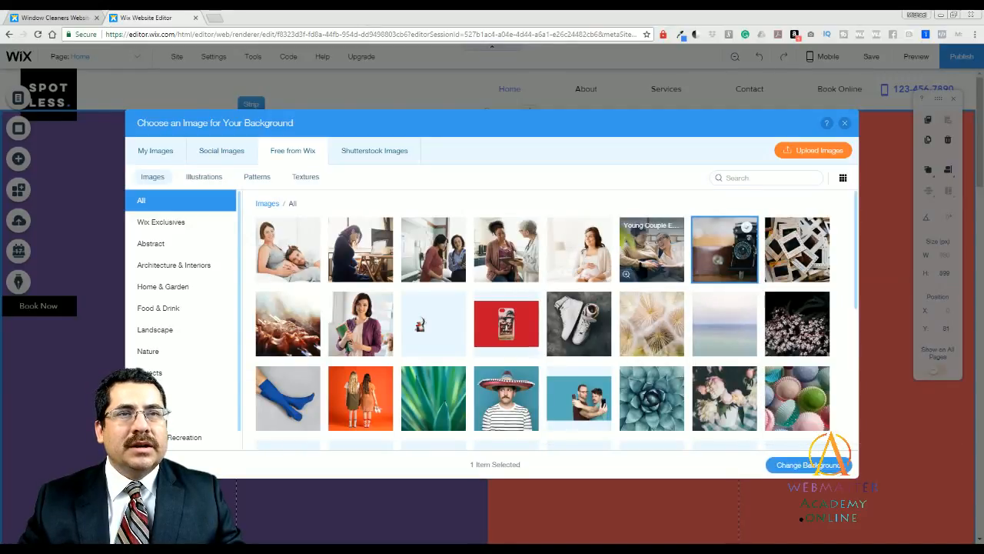
{"action": "left_click", "coordinate": [441, 392]}
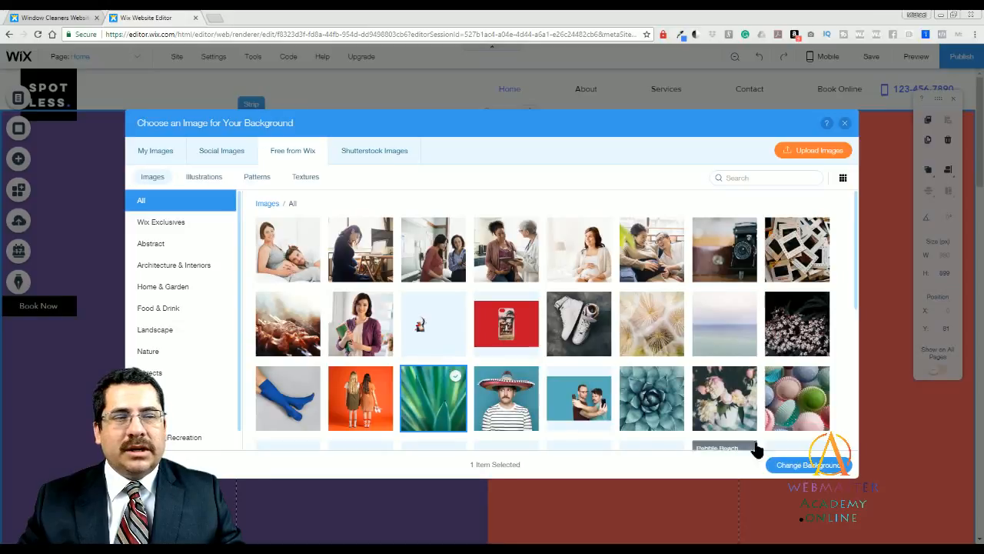
{"action": "left_click", "coordinate": [809, 464]}
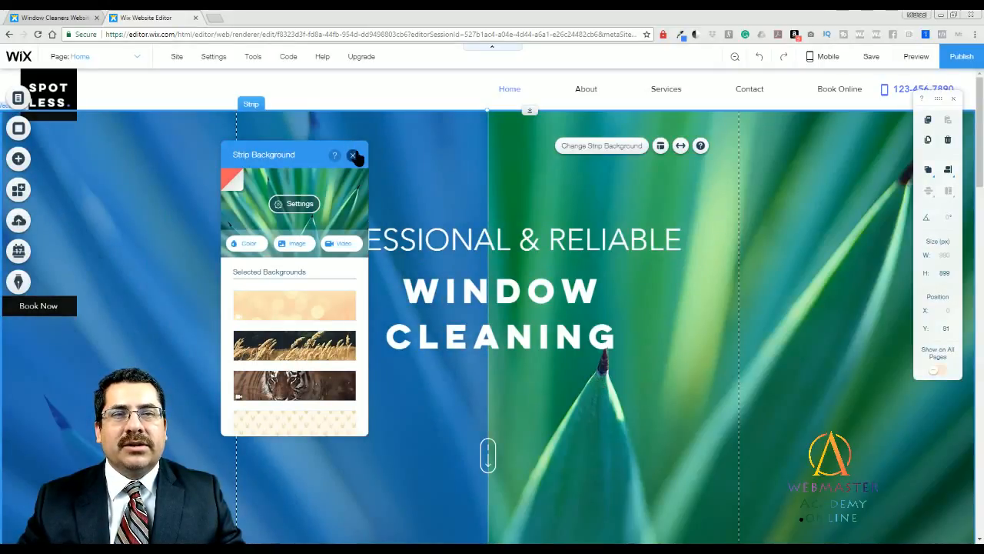
{"action": "left_click", "coordinate": [353, 155]}
{"action": "scroll", "coordinate": [662, 363], "scroll_direction": "down", "scroll_amount": 1}
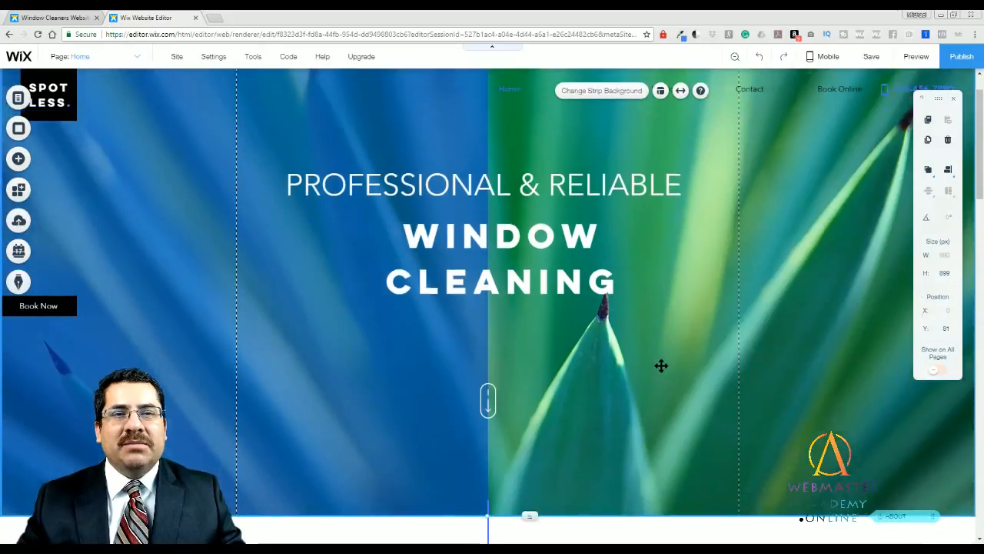
{"action": "scroll", "coordinate": [661, 365], "scroll_direction": "down", "scroll_amount": 1}
{"action": "scroll", "coordinate": [659, 367], "scroll_direction": "up", "scroll_amount": 2}
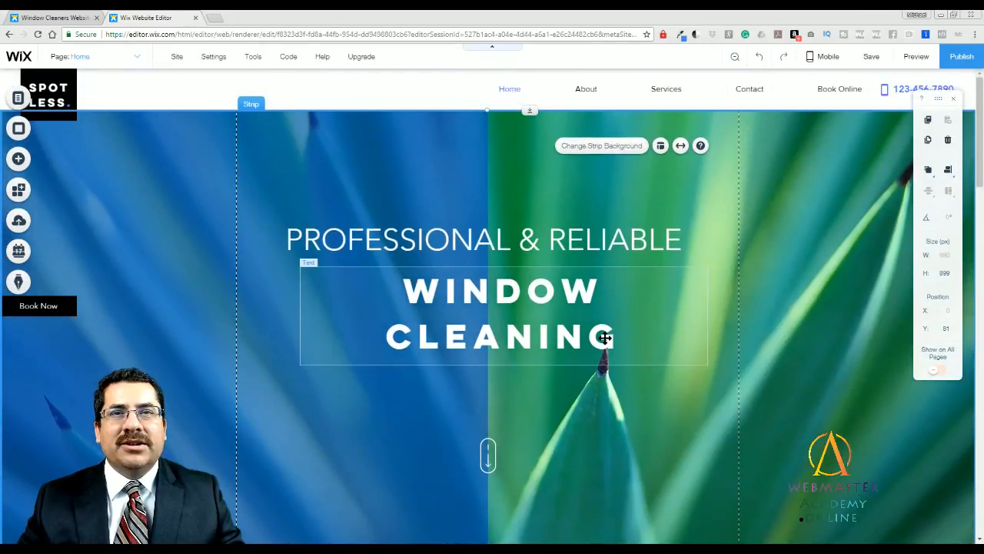
Change the hero strip's background to the free Wix video of a man running through grass
{"action": "left_click", "coordinate": [515, 170]}
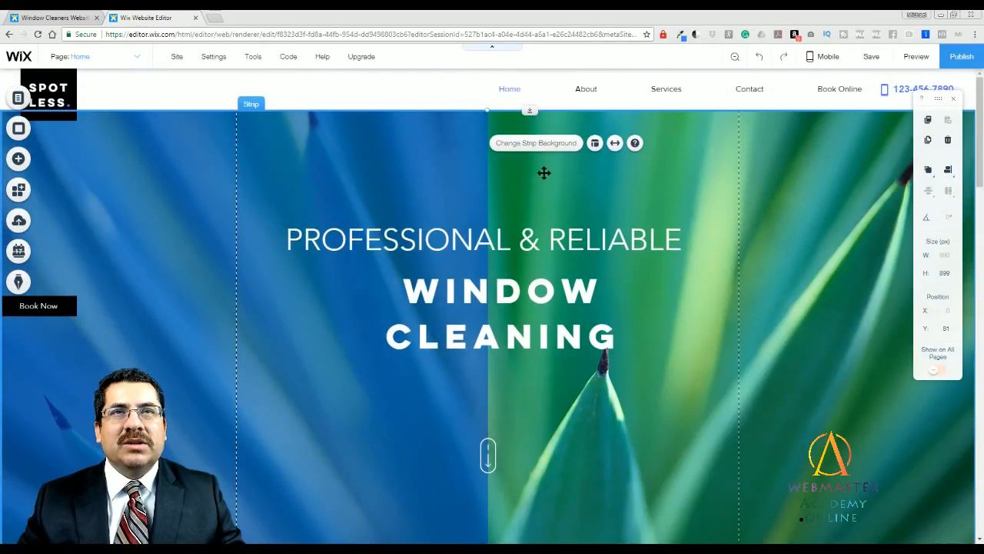
{"action": "left_click", "coordinate": [535, 143]}
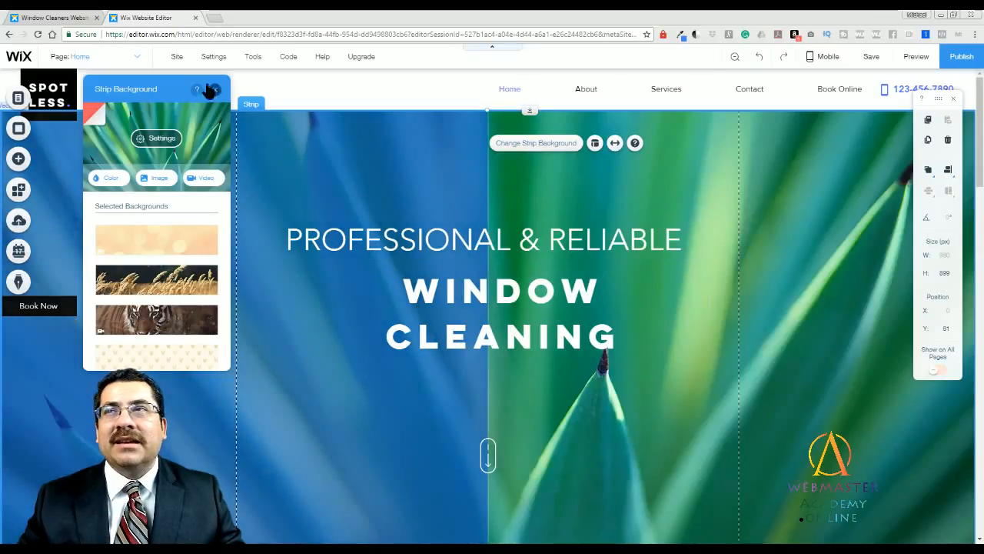
{"action": "left_click_drag", "start_coordinate": [158, 88], "coordinate": [304, 149]}
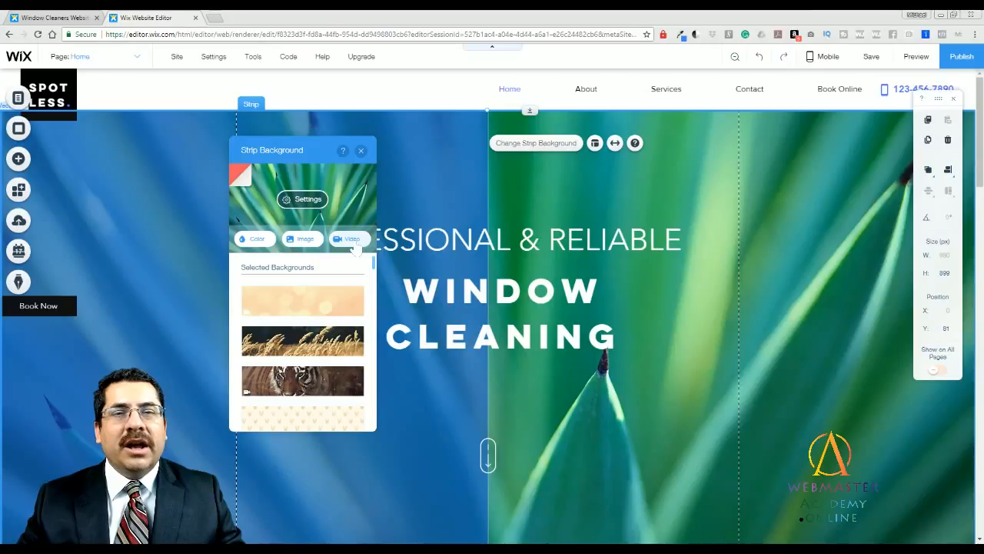
{"action": "left_click", "coordinate": [356, 246]}
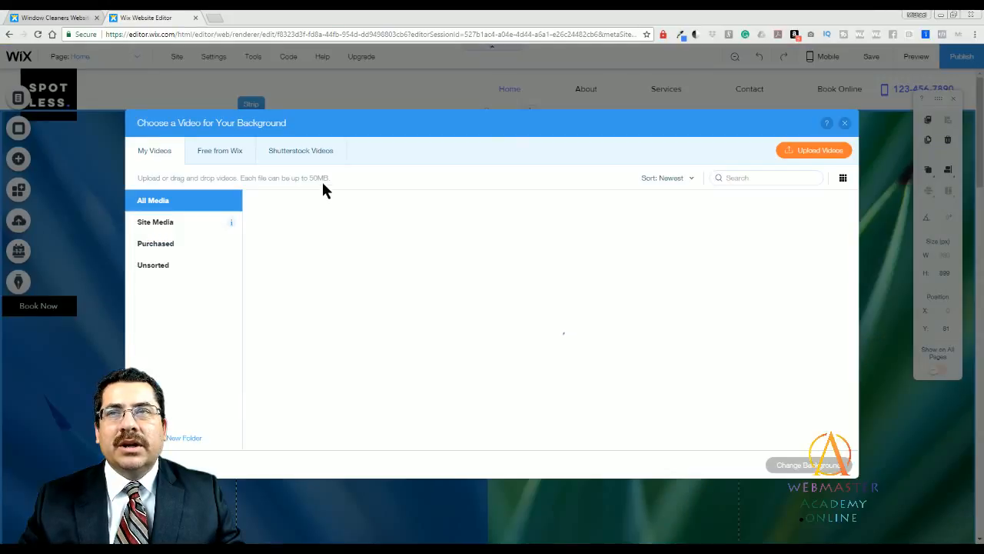
{"action": "left_click", "coordinate": [223, 151]}
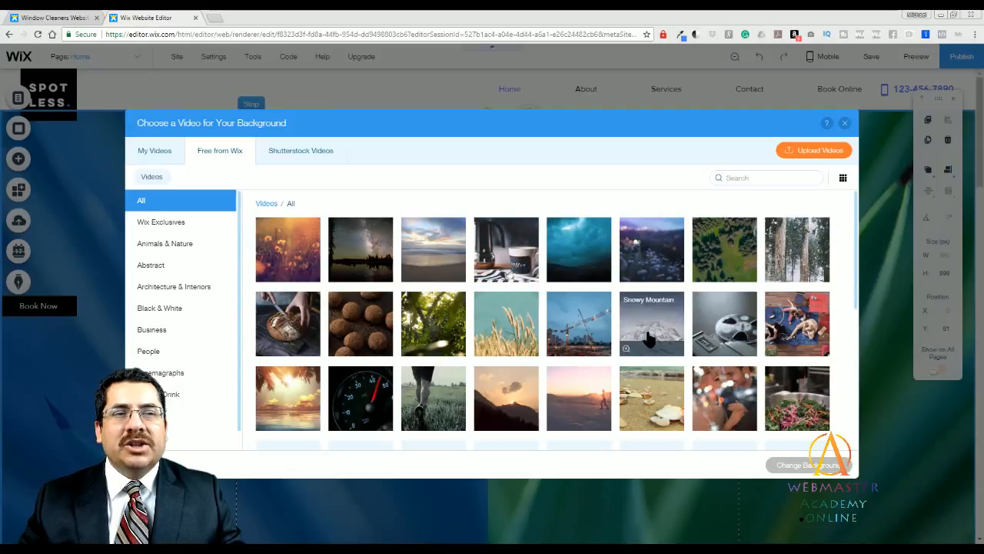
{"action": "scroll", "coordinate": [646, 338], "scroll_direction": "down", "scroll_amount": 1}
{"action": "scroll", "coordinate": [643, 333], "scroll_direction": "down", "scroll_amount": 2}
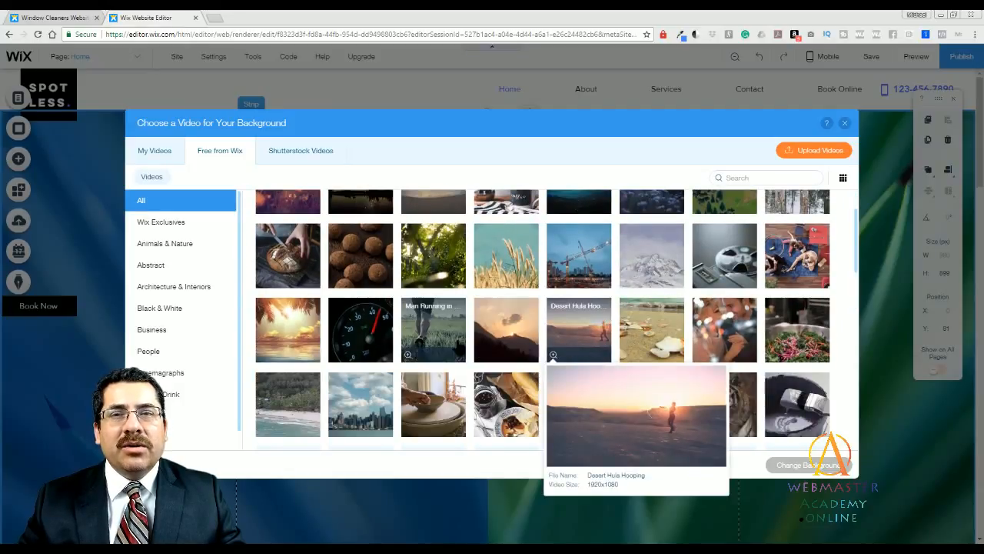
{"action": "left_click", "coordinate": [446, 342]}
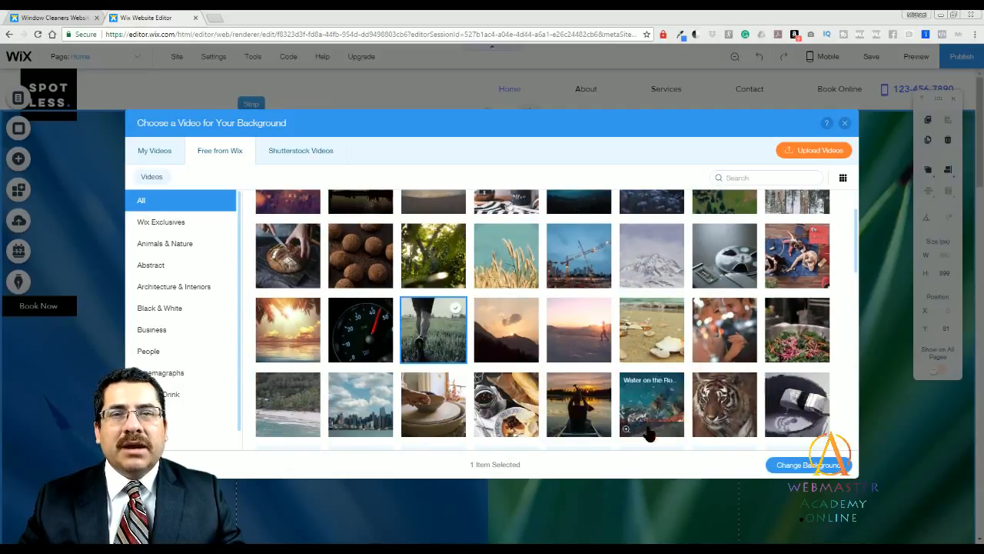
{"action": "left_click", "coordinate": [785, 467]}
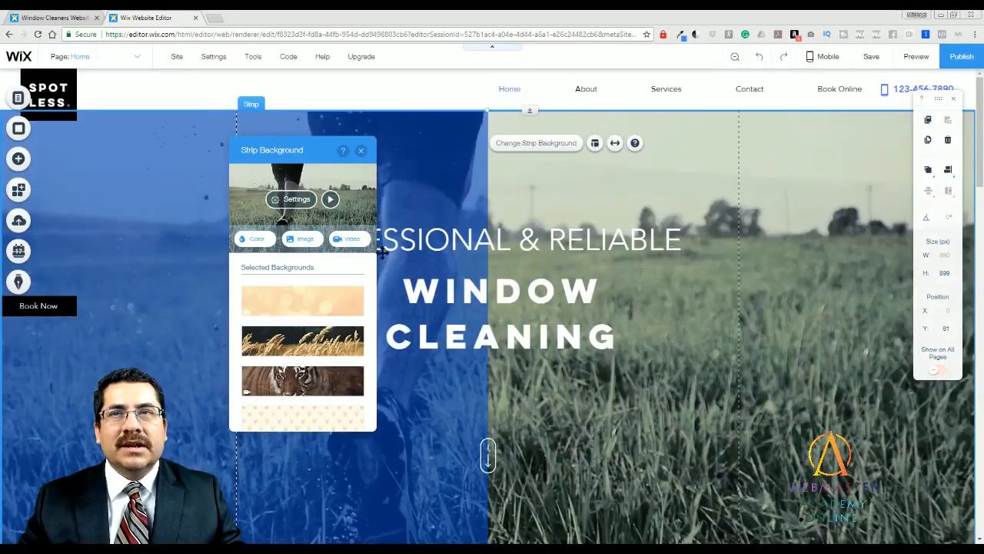
{"action": "left_click", "coordinate": [361, 151]}
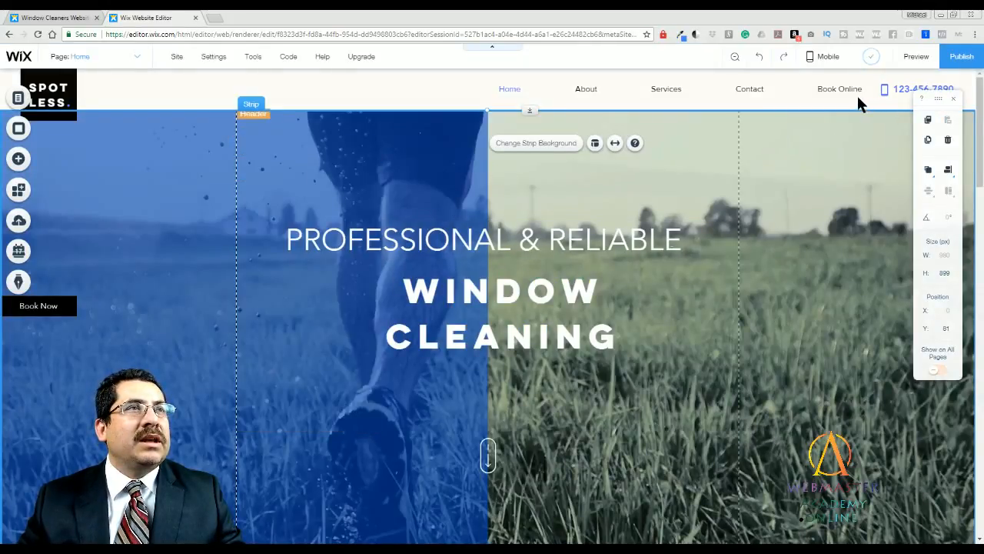
Preview the Home page's hero strip with the video background, return to the editor, and look over the strip
{"action": "left_click", "coordinate": [916, 58]}
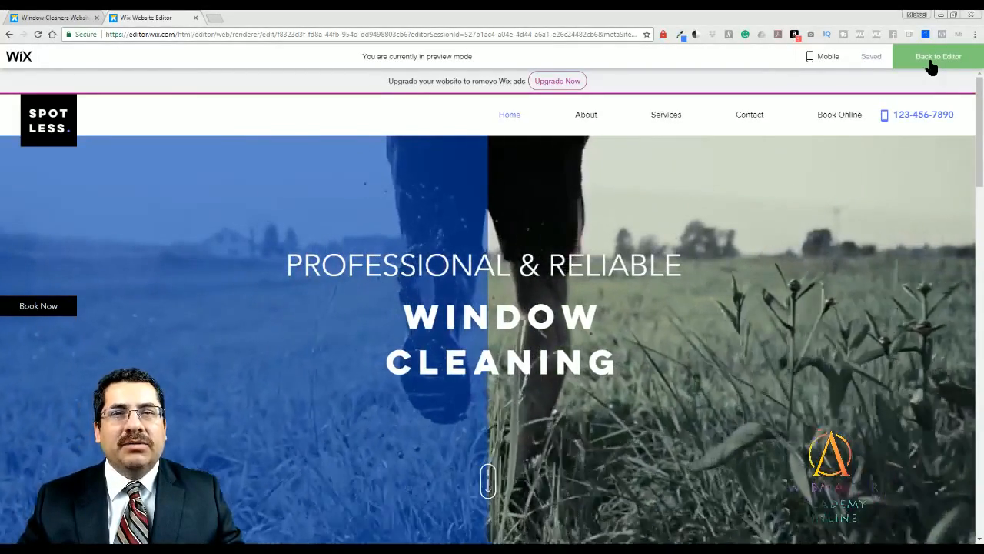
{"action": "left_click", "coordinate": [932, 67]}
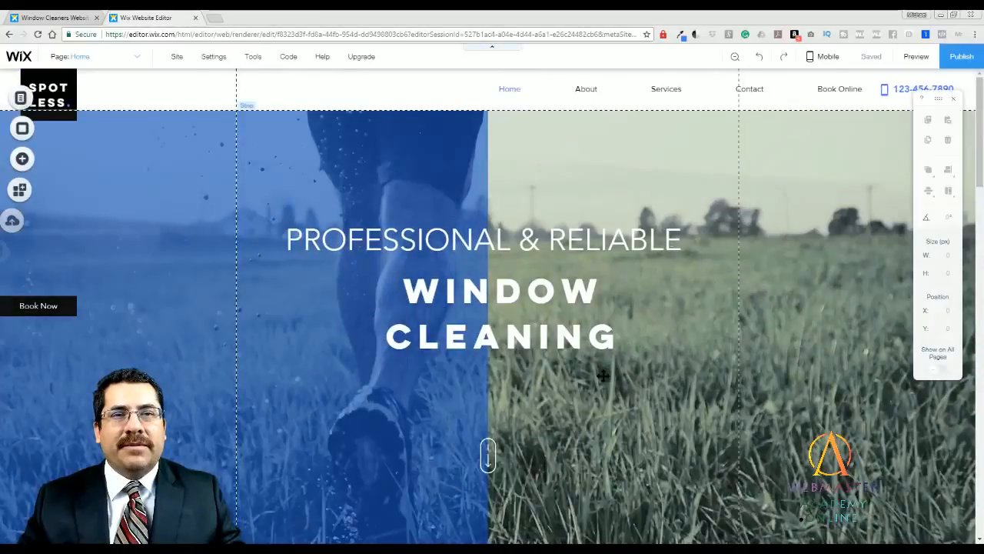
{"action": "scroll", "coordinate": [563, 389], "scroll_direction": "down", "scroll_amount": 1}
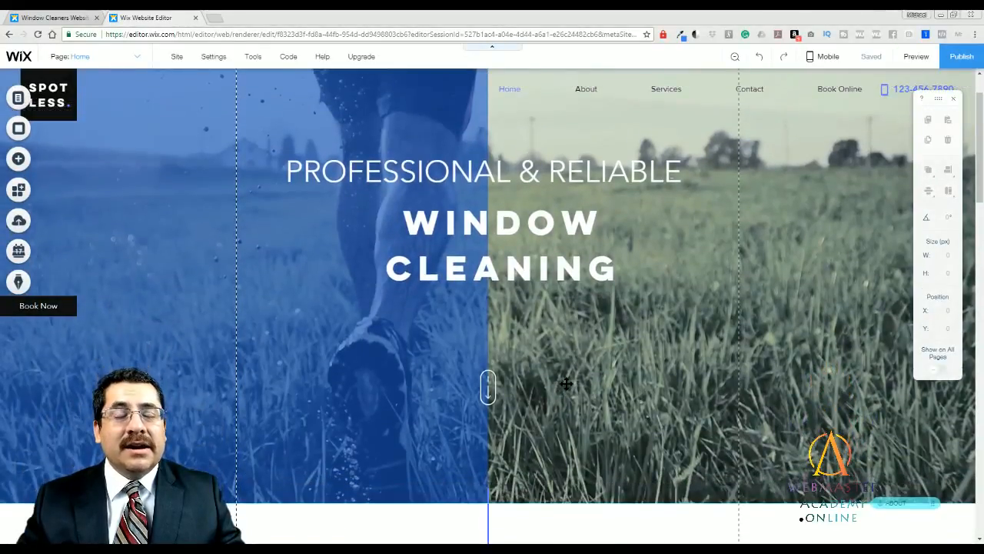
{"action": "scroll", "coordinate": [566, 382], "scroll_direction": "up", "scroll_amount": 1}
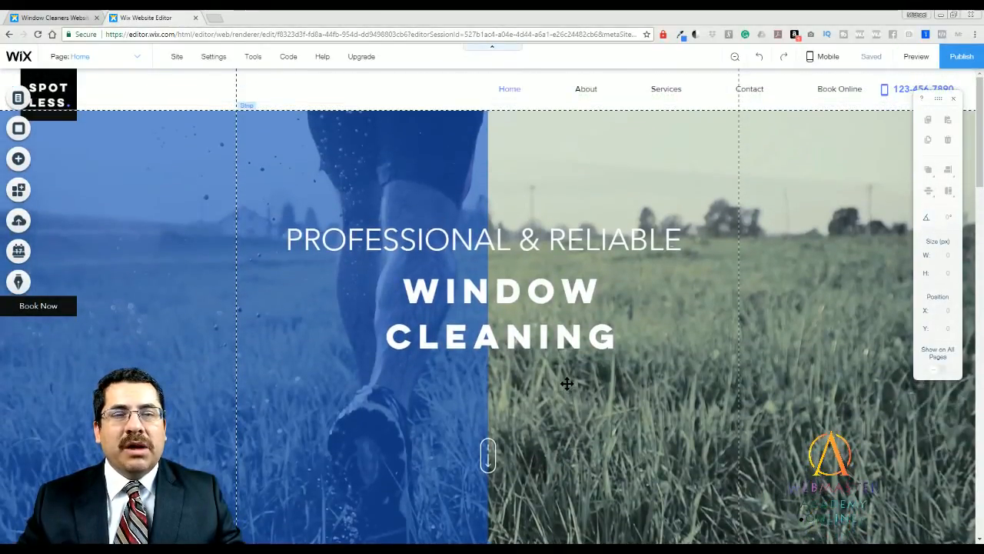
{"action": "scroll", "coordinate": [578, 392], "scroll_direction": "down", "scroll_amount": 1}
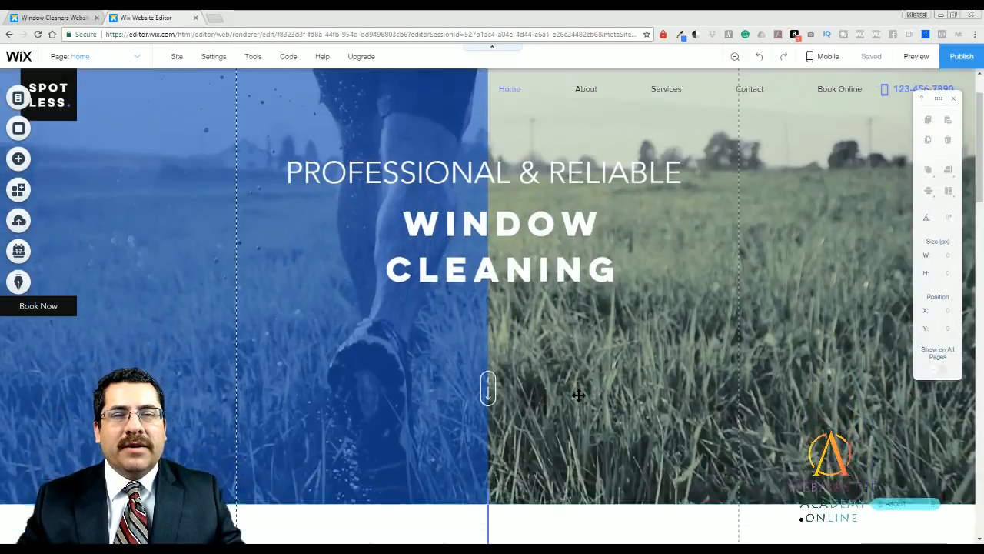
{"action": "scroll", "coordinate": [780, 381], "scroll_direction": "up", "scroll_amount": 1}
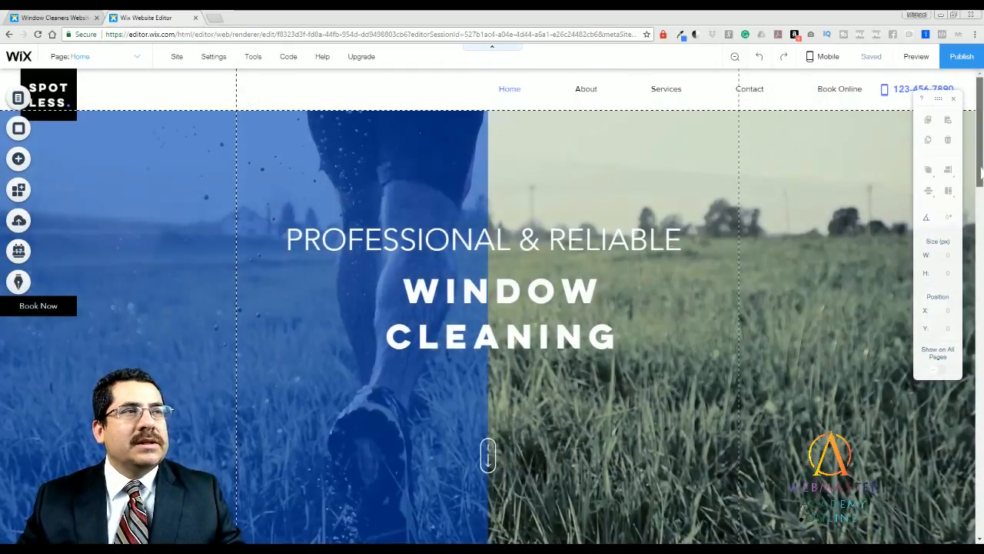
Go to the About Us section and select its paragraph to view the text editing options
{"action": "scroll", "coordinate": [973, 172], "scroll_direction": "down", "scroll_amount": 5}
{"action": "scroll", "coordinate": [973, 172], "scroll_direction": "down", "scroll_amount": 2}
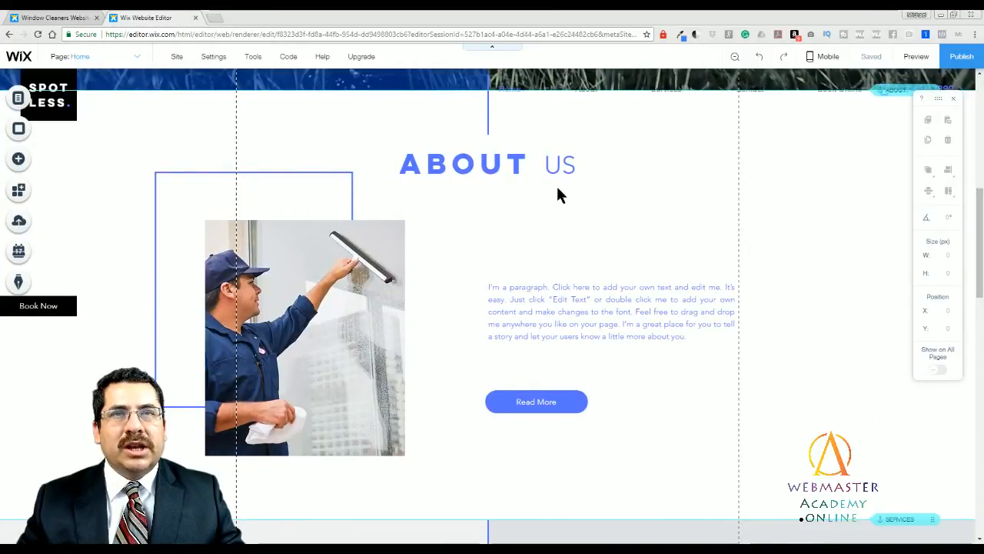
{"action": "left_click", "coordinate": [542, 288]}
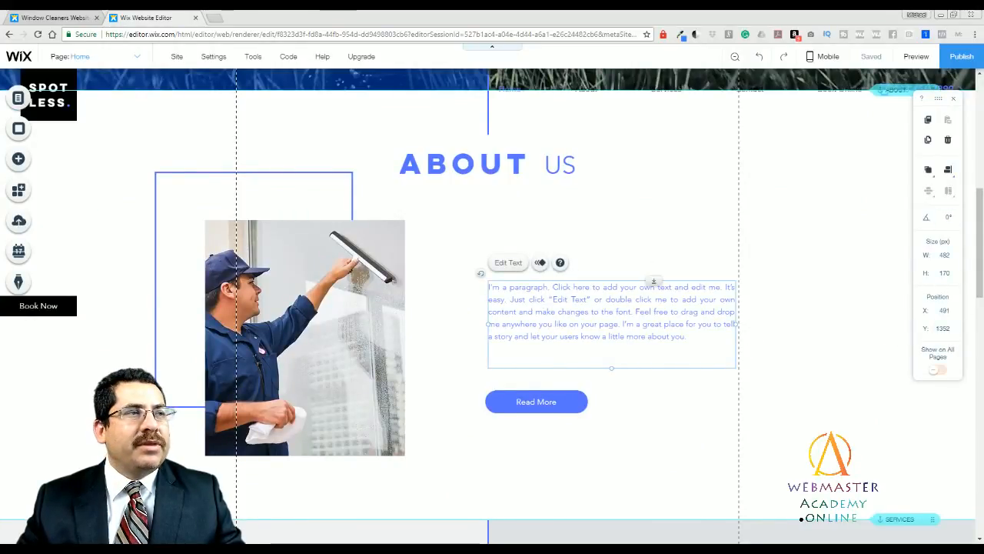
Replace the Commercial icon in the What We Do section with the free Wix Microphone vector art from Arts & Music
{"action": "scroll", "coordinate": [979, 261], "scroll_direction": "down", "scroll_amount": 6}
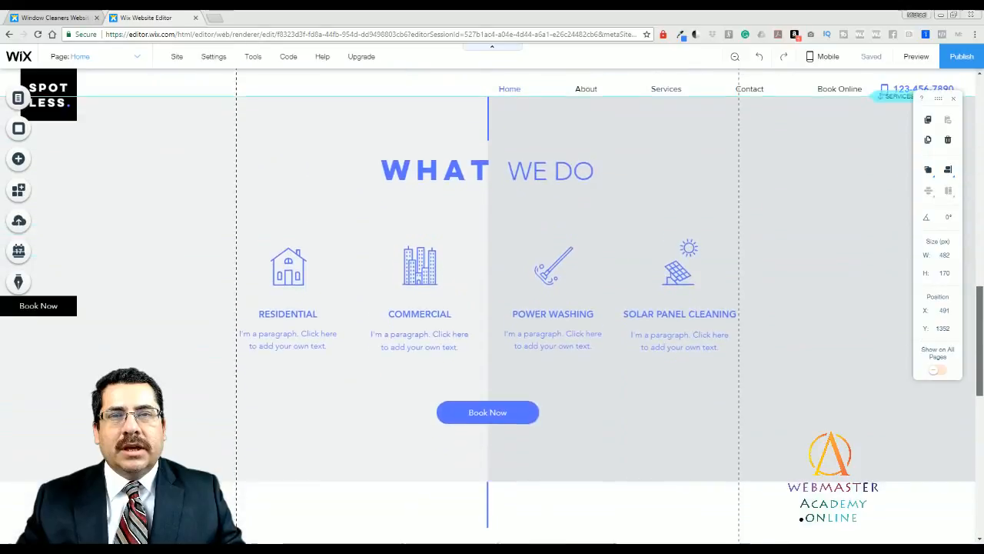
{"action": "left_click_drag", "start_coordinate": [980, 341], "coordinate": [980, 345]}
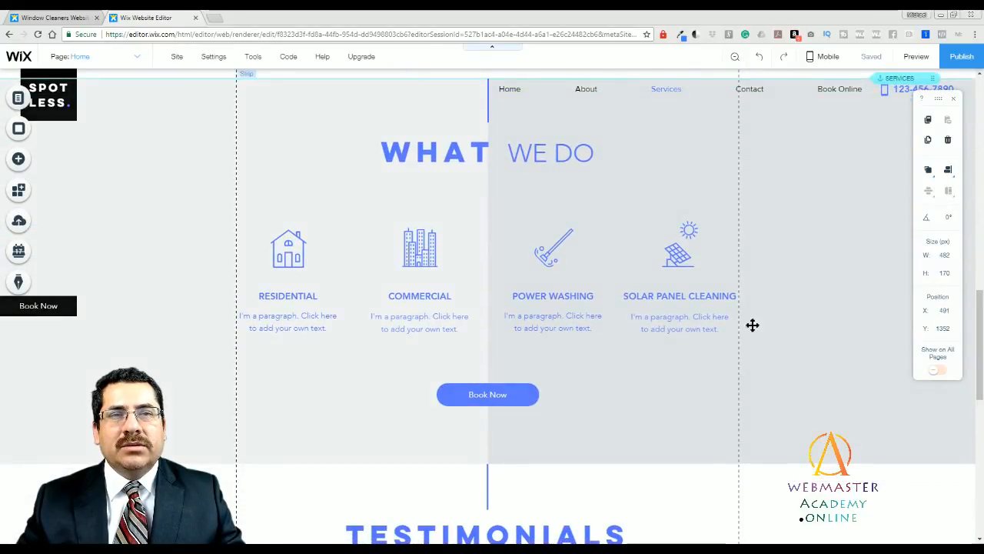
{"action": "left_click", "coordinate": [545, 251]}
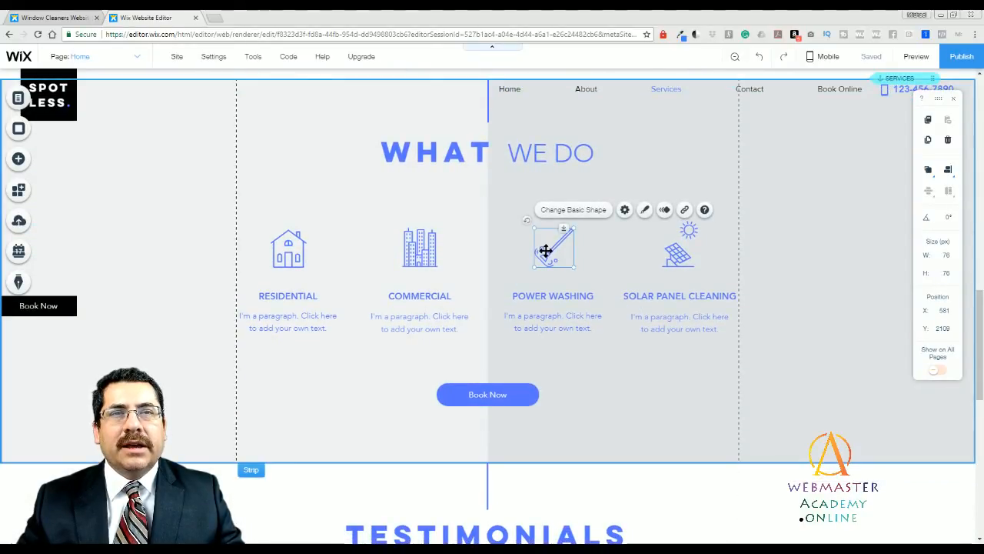
{"action": "left_click", "coordinate": [415, 241]}
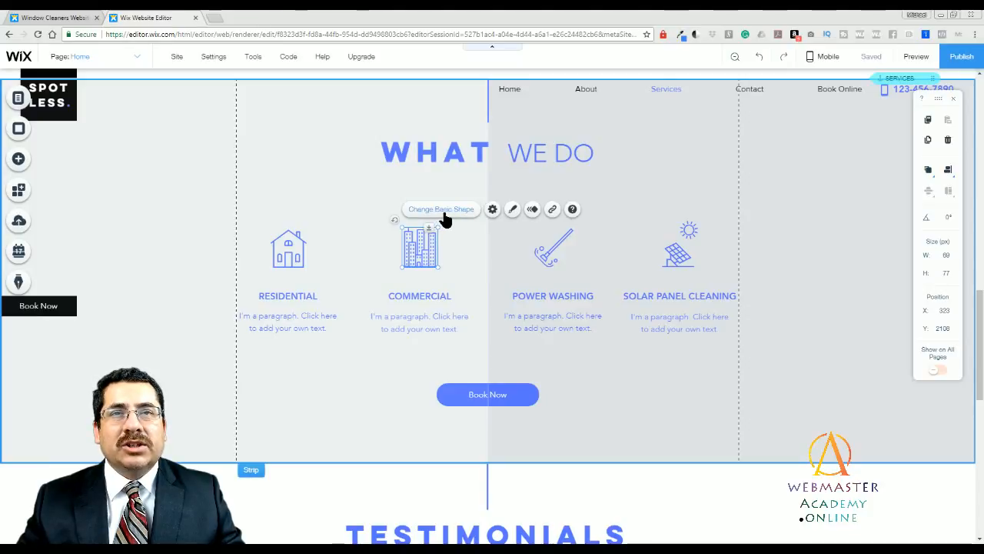
{"action": "double_click", "coordinate": [541, 252]}
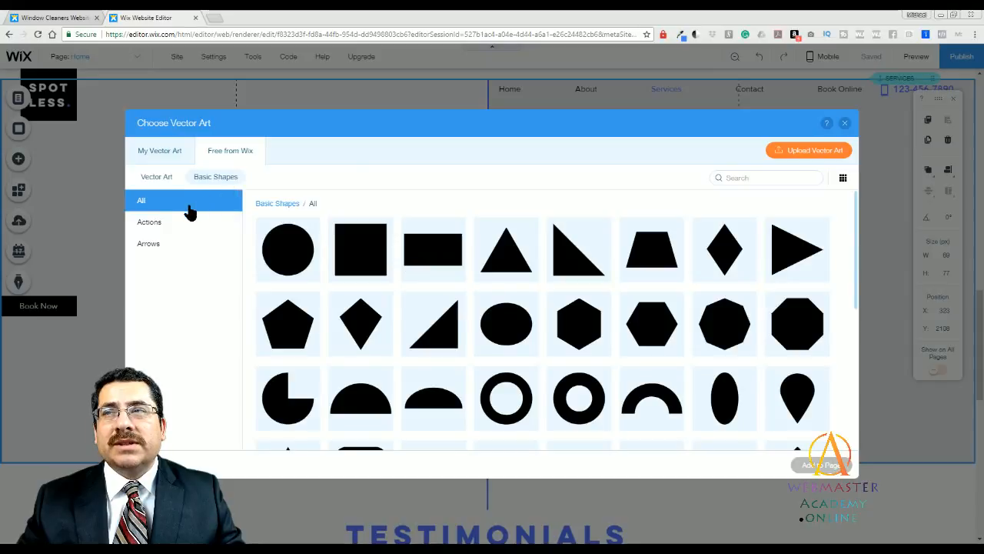
{"action": "left_click", "coordinate": [158, 178]}
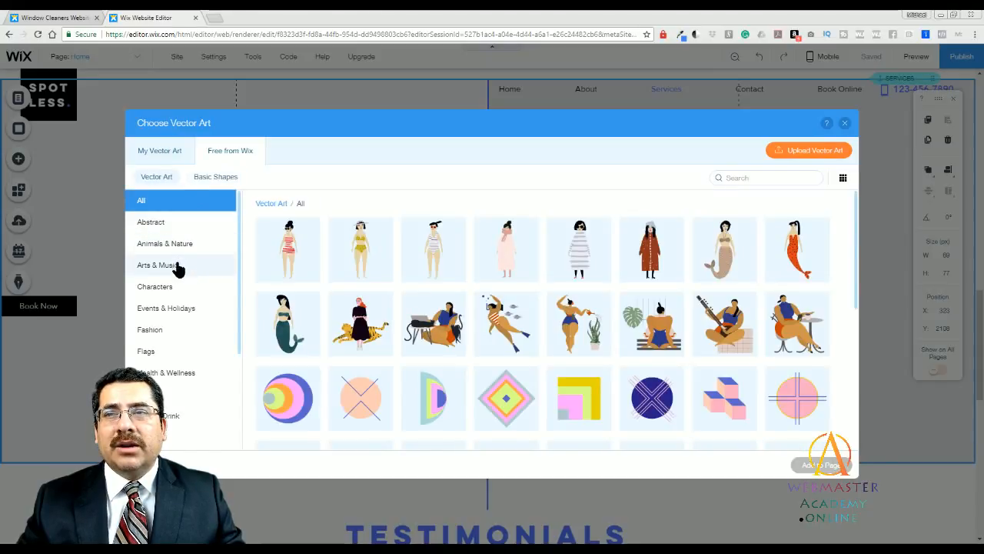
{"action": "left_click", "coordinate": [176, 269]}
{"action": "left_click", "coordinate": [433, 329]}
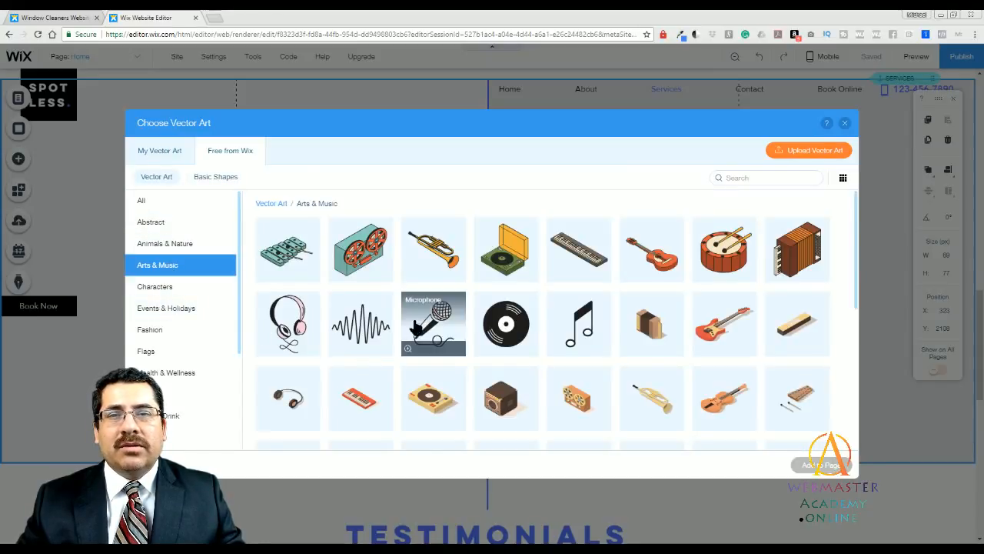
{"action": "left_click", "coordinate": [813, 465]}
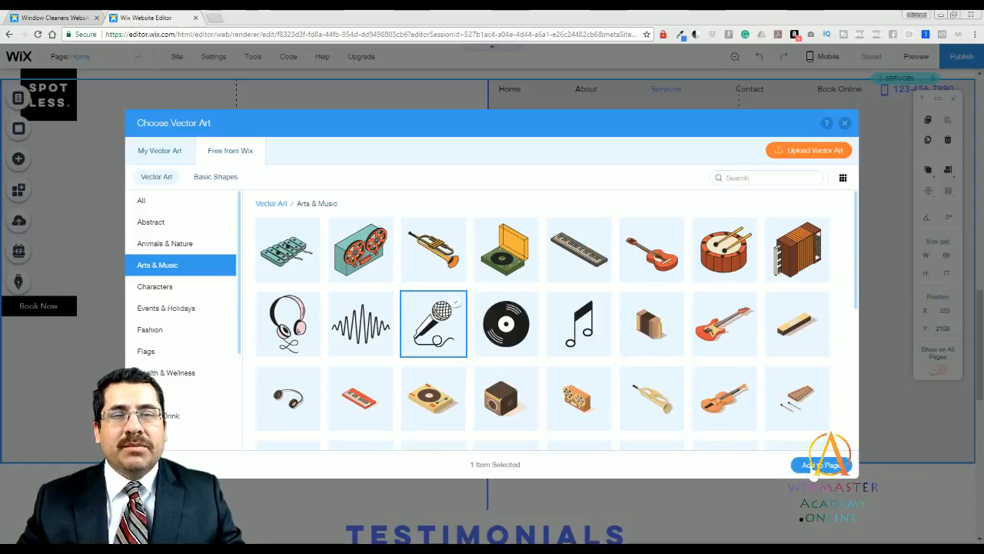
{"action": "left_click", "coordinate": [618, 405]}
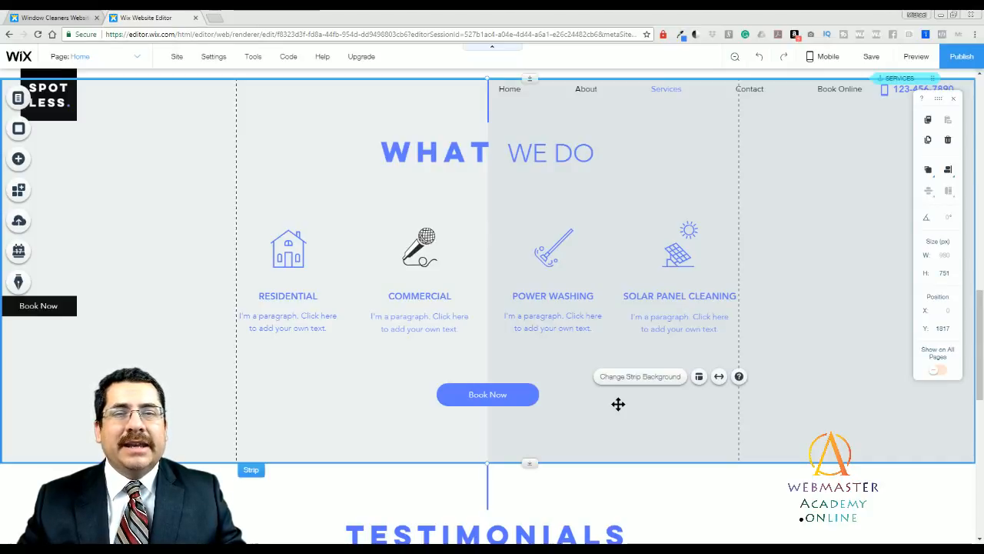
Change the pink color of the Commercial section's microphone icon to light blue #7E93FC
{"action": "left_click", "coordinate": [418, 244]}
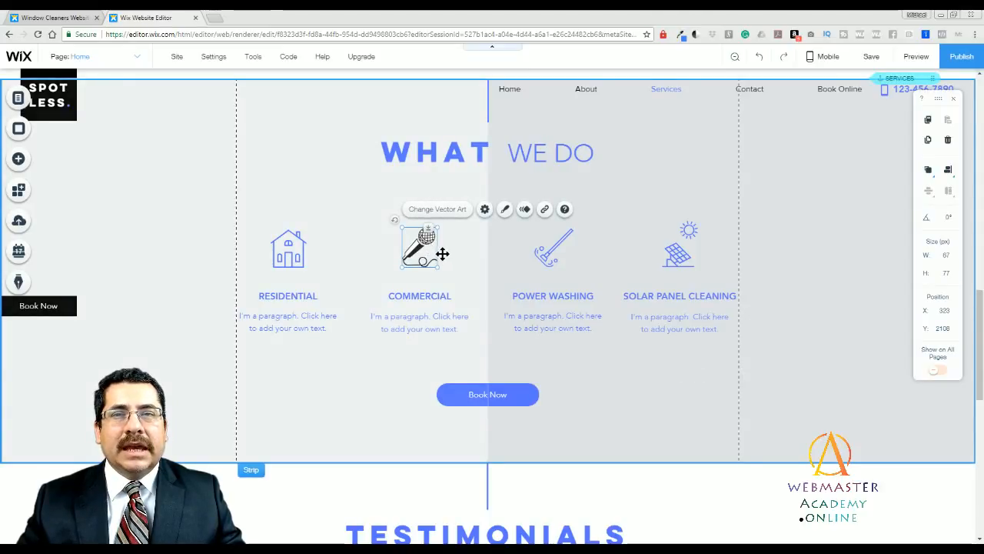
{"action": "left_click", "coordinate": [554, 248]}
{"action": "left_click", "coordinate": [427, 238]}
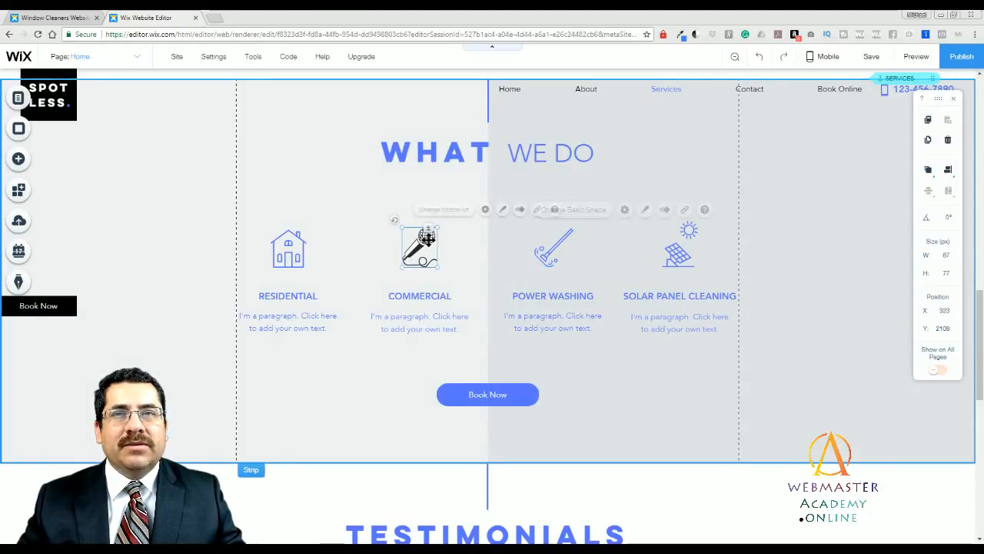
{"action": "left_click", "coordinate": [505, 215]}
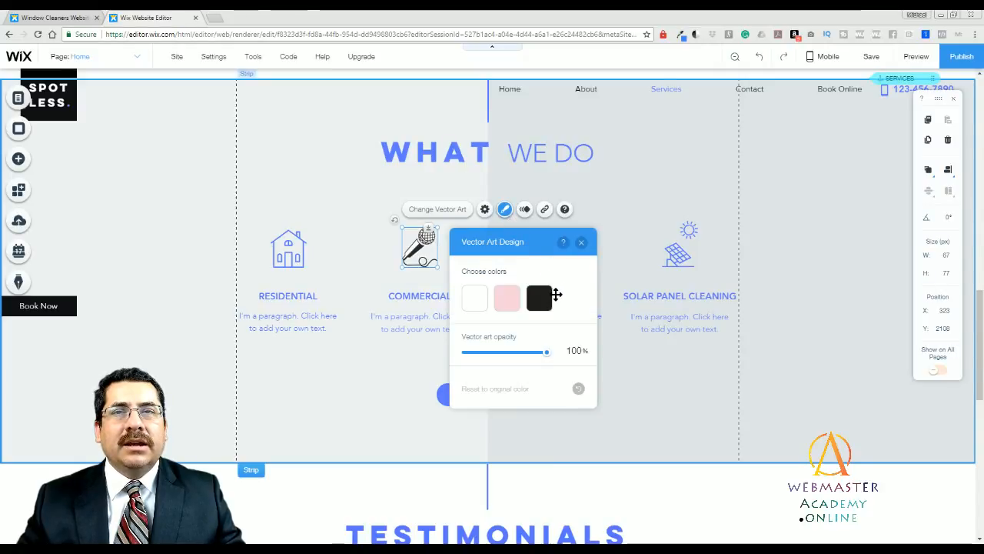
{"action": "left_click", "coordinate": [507, 299]}
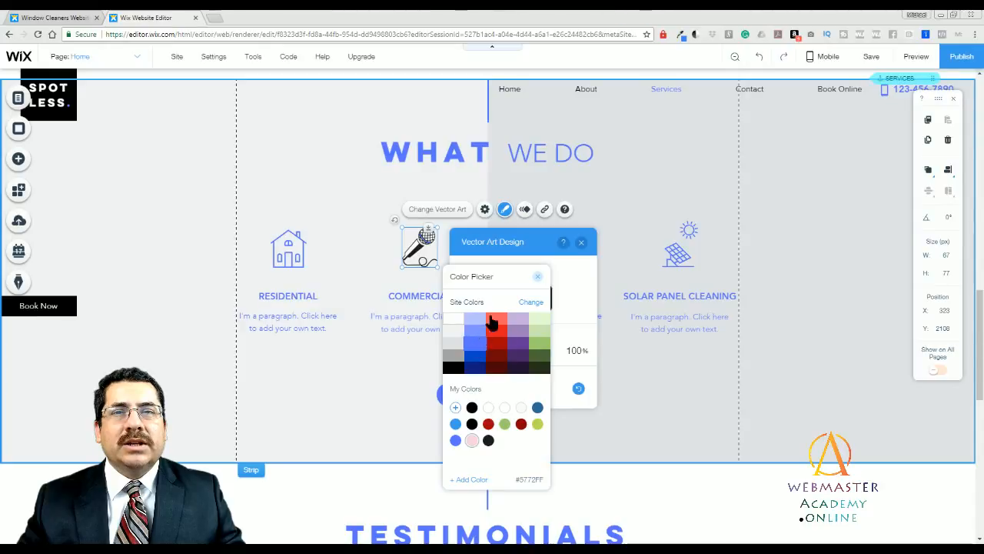
{"action": "left_click", "coordinate": [473, 357]}
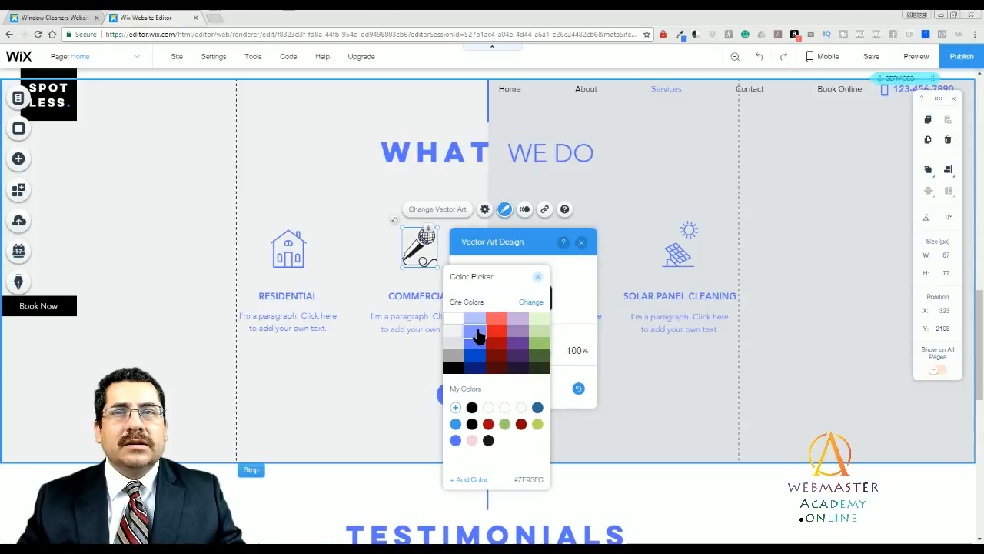
{"action": "left_click", "coordinate": [537, 276]}
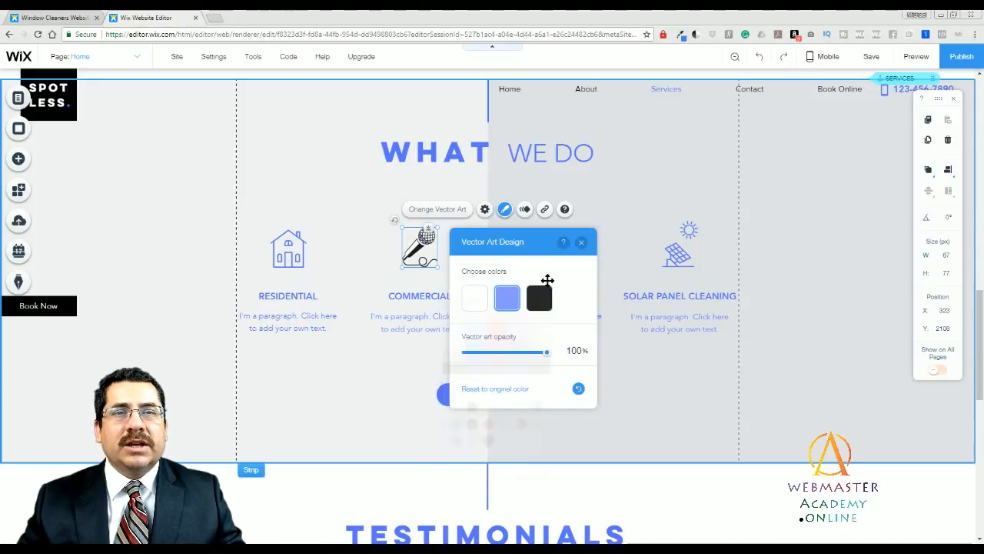
Recolor the microphone icon's white and black parts blue, using #5772FF for the black, and close its design settings
{"action": "left_click", "coordinate": [470, 295]}
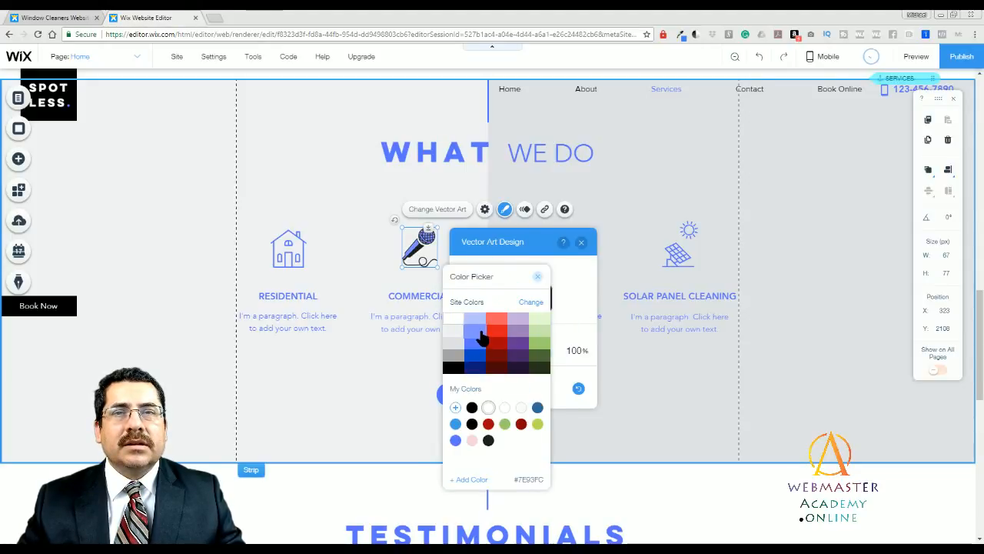
{"action": "left_click", "coordinate": [570, 299]}
{"action": "left_click", "coordinate": [543, 296]}
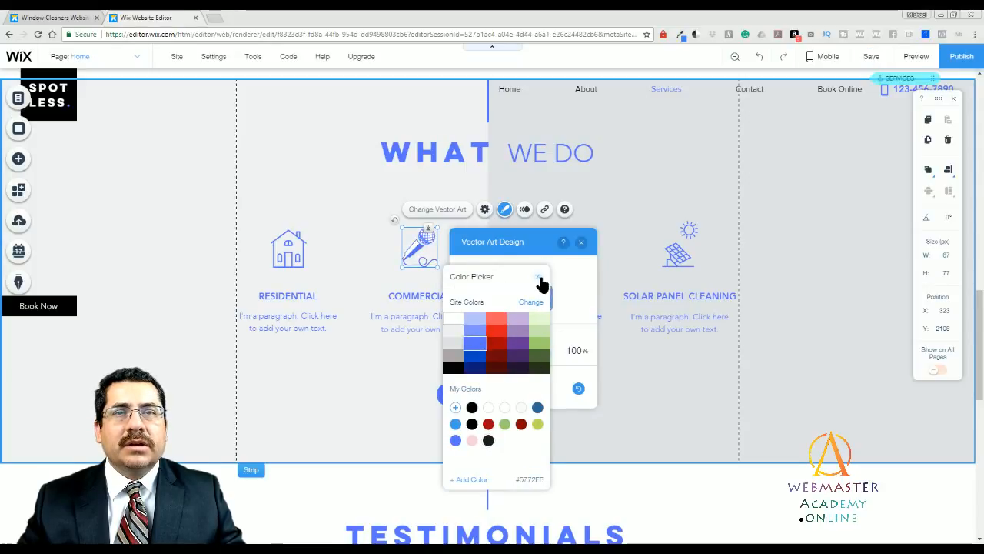
{"action": "left_click", "coordinate": [538, 277]}
{"action": "left_click", "coordinate": [582, 244]}
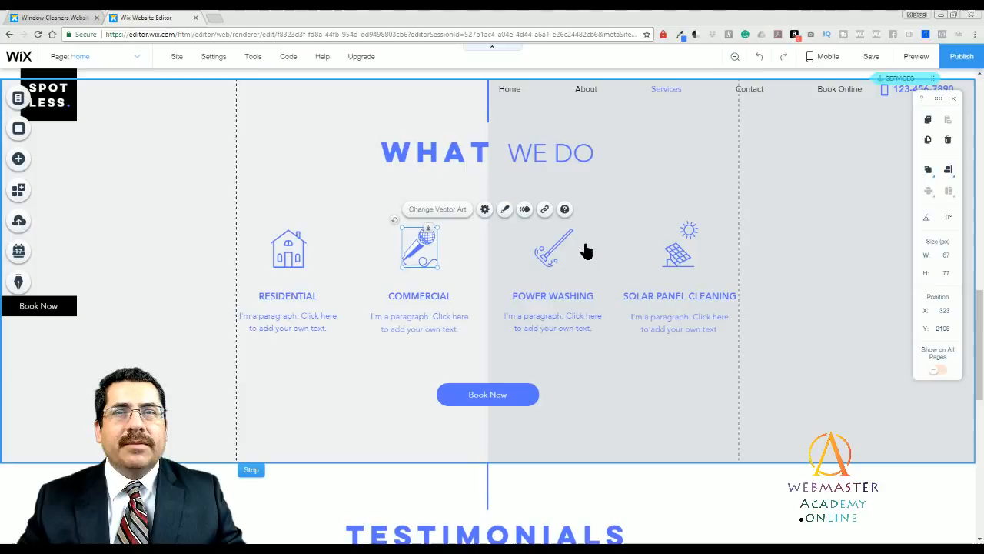
{"action": "left_click", "coordinate": [613, 375]}
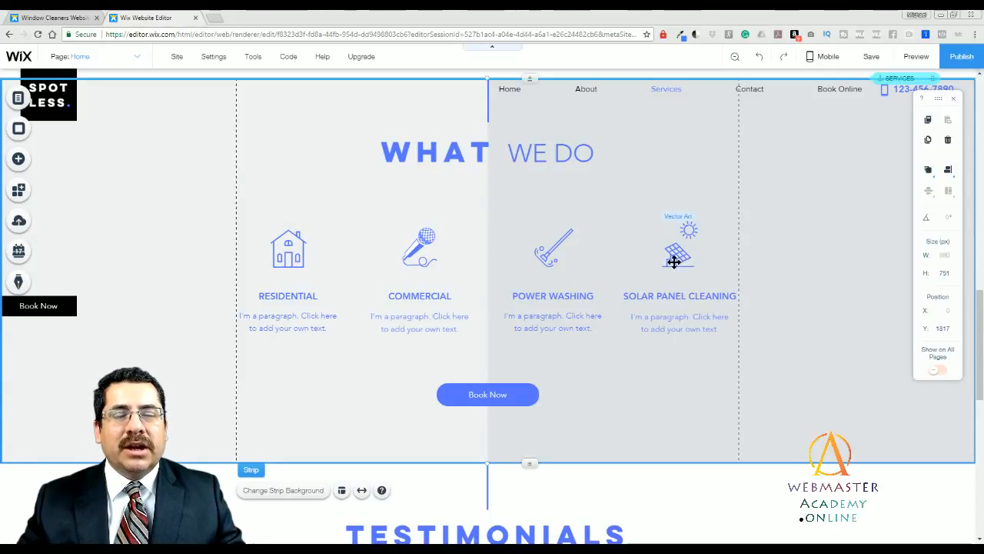
Recolor the Power Washing icon dark red #A80707, try displaying a border on it, and leave the border off
{"action": "left_click", "coordinate": [552, 250]}
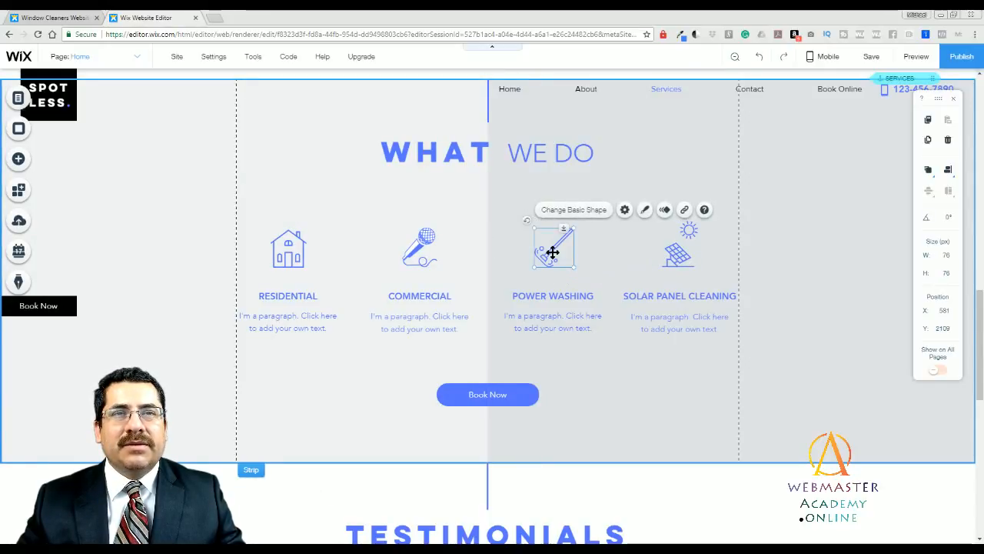
{"action": "left_click", "coordinate": [646, 212]}
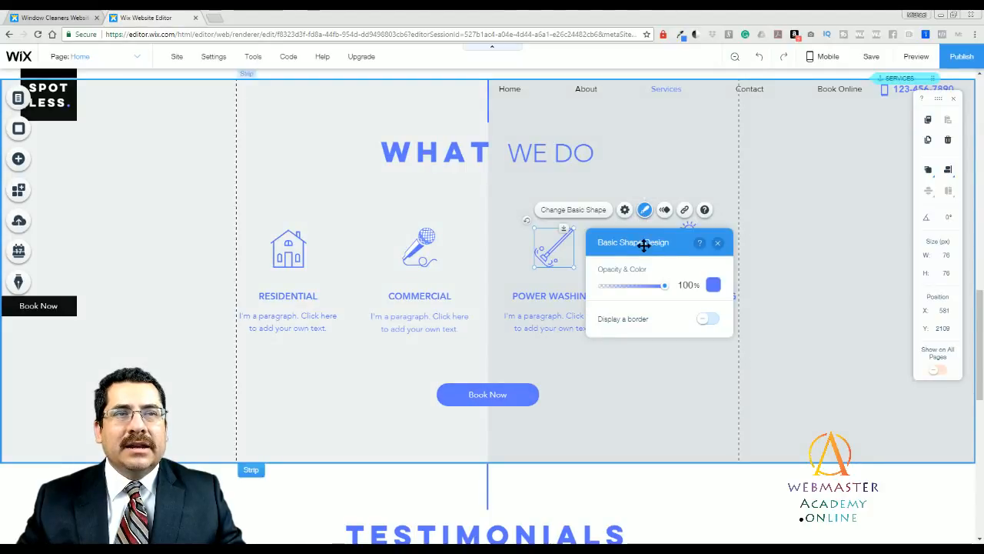
{"action": "left_click", "coordinate": [717, 287]}
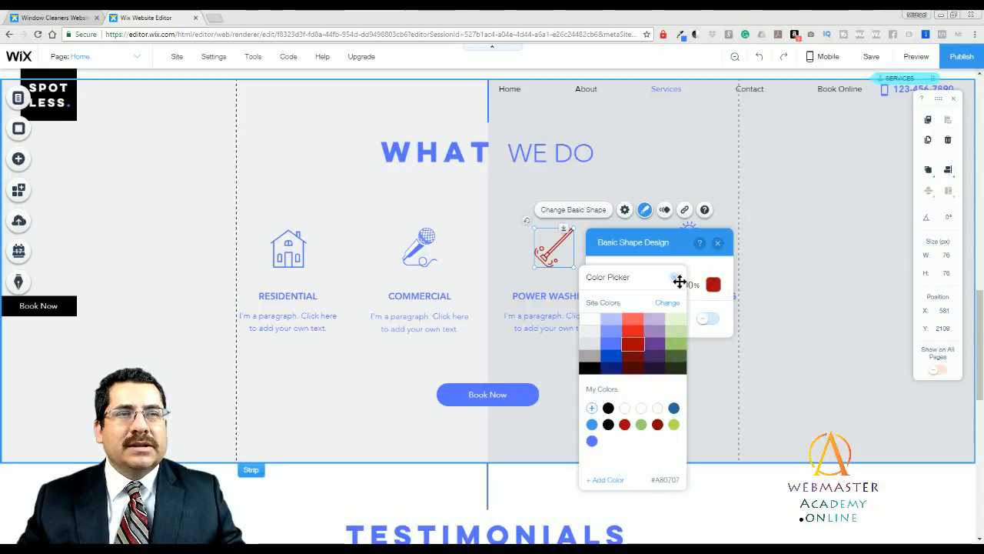
{"action": "left_click", "coordinate": [685, 306]}
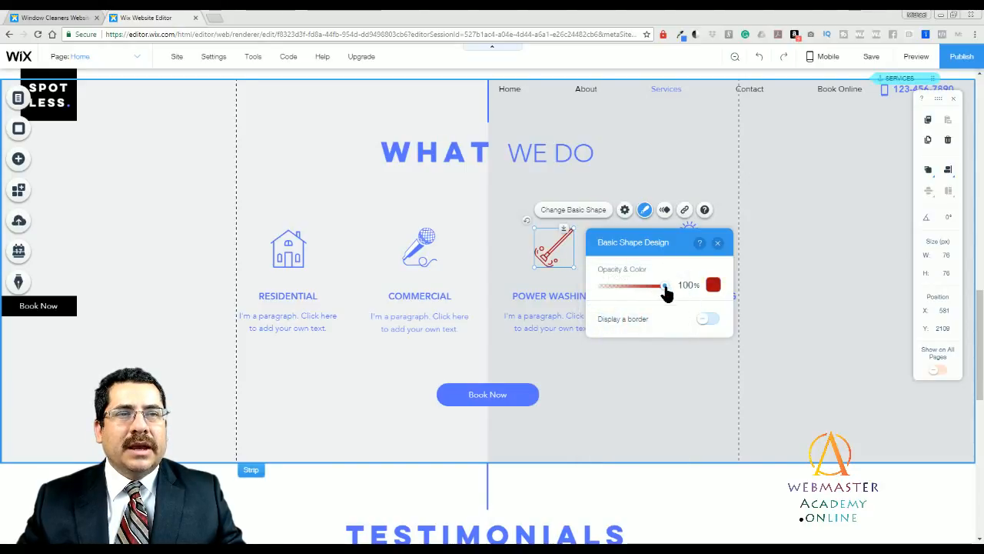
{"action": "left_click", "coordinate": [705, 317]}
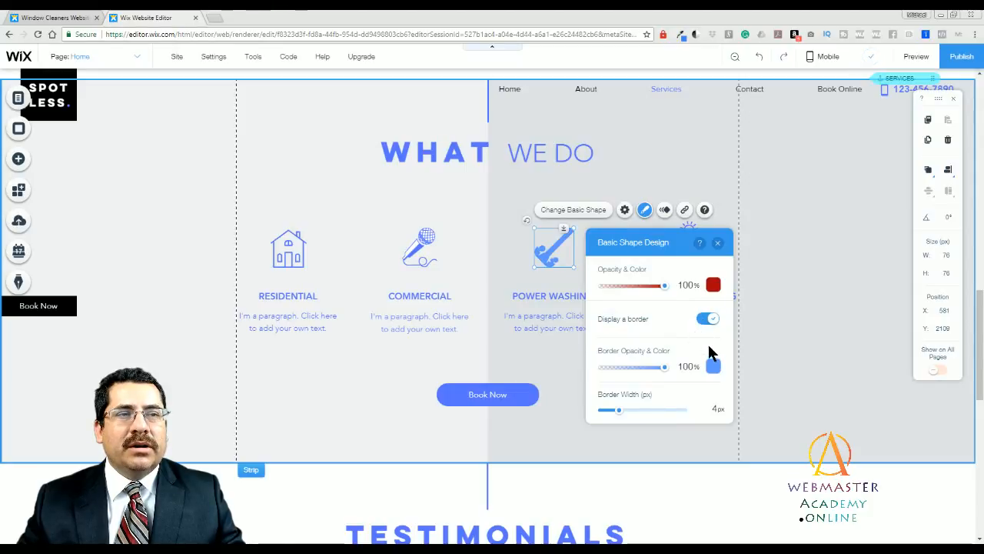
{"action": "left_click", "coordinate": [709, 322]}
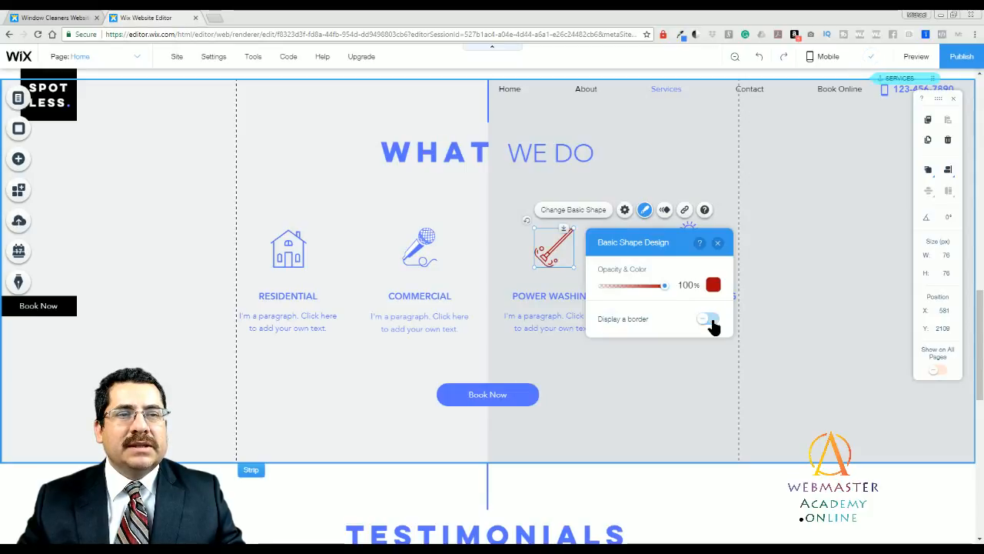
{"action": "left_click", "coordinate": [718, 242]}
{"action": "left_click", "coordinate": [610, 367]}
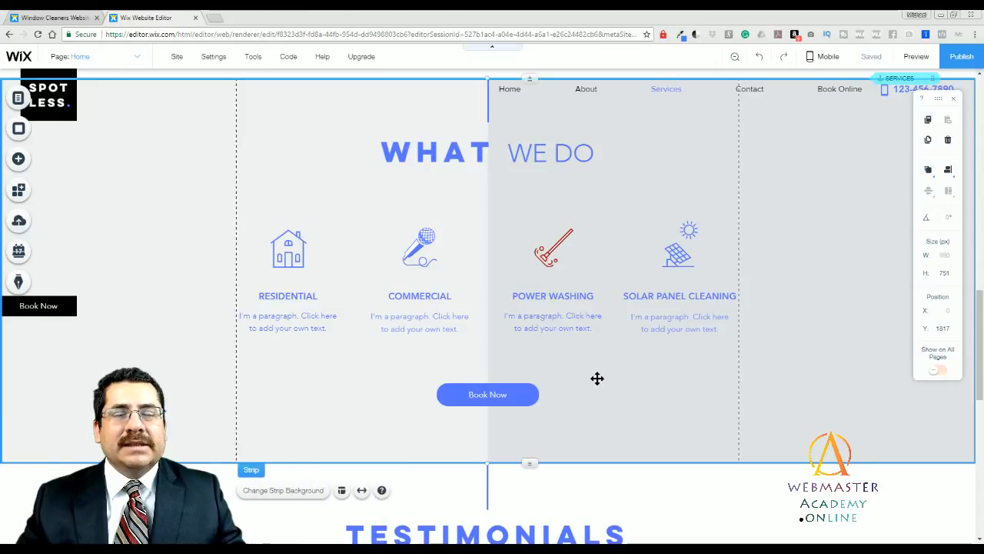
Review the link options of the Book Now button in the What We Do section, including Web Address, without changing its link
{"action": "left_click", "coordinate": [523, 396]}
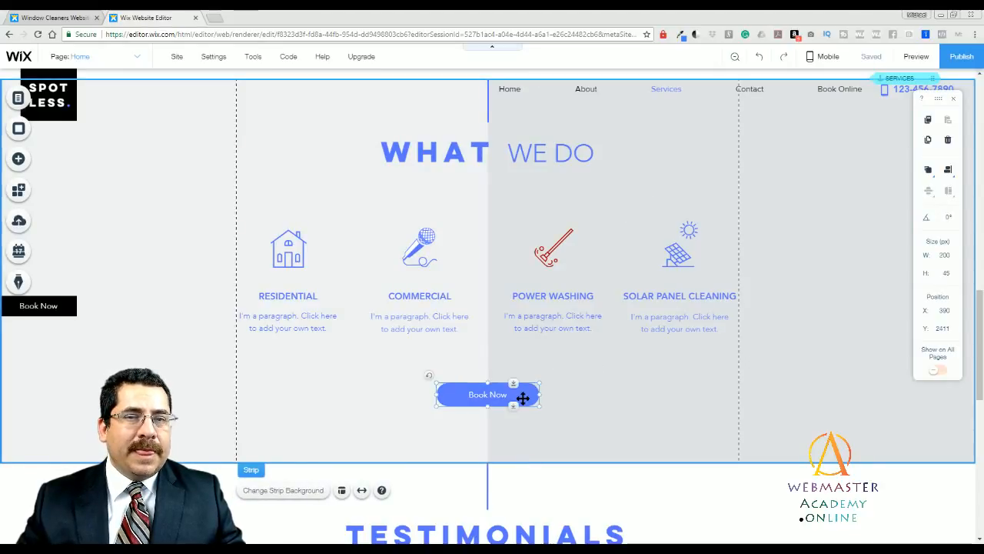
{"action": "scroll", "coordinate": [632, 331], "scroll_direction": "down", "scroll_amount": 1}
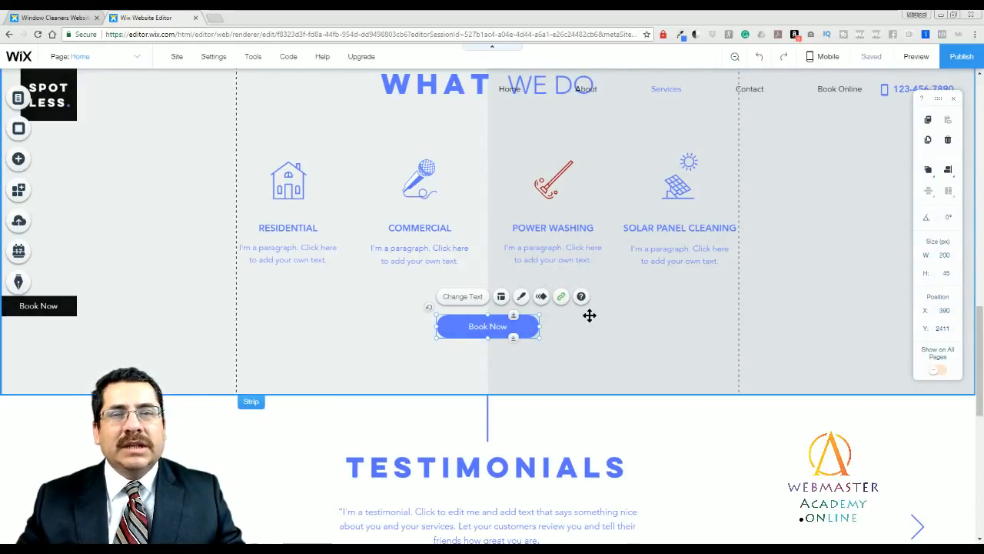
{"action": "left_click", "coordinate": [561, 297]}
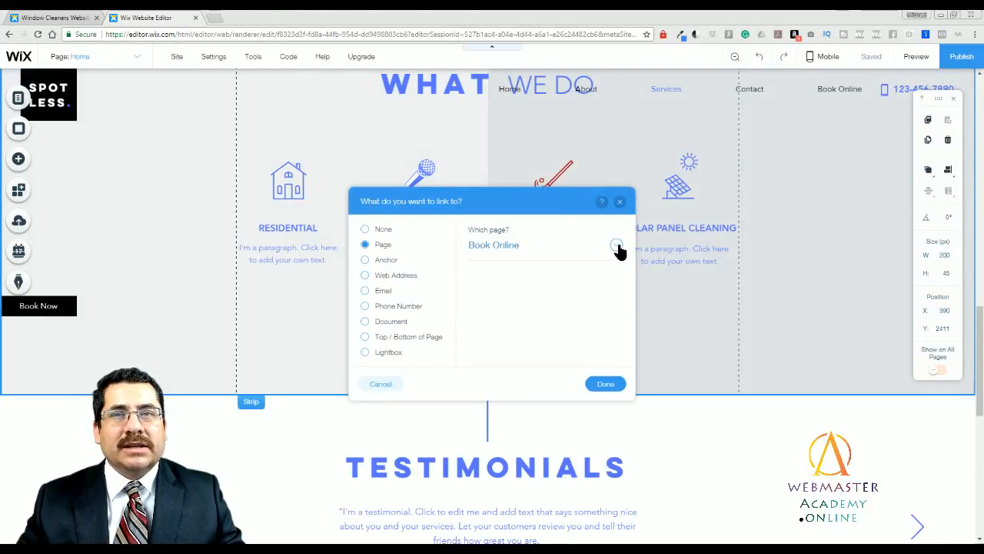
{"action": "left_click", "coordinate": [382, 276]}
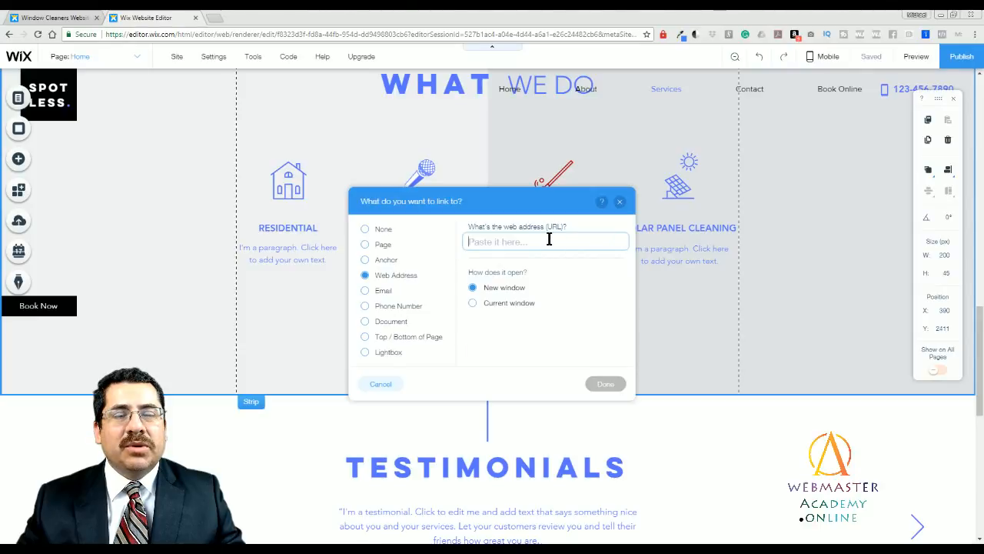
{"action": "left_click", "coordinate": [620, 201]}
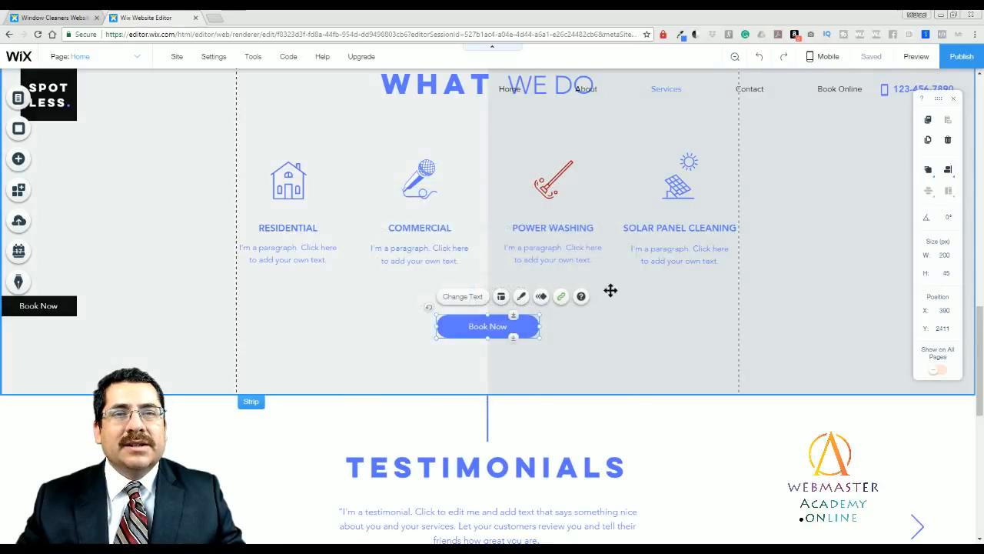
{"action": "left_click", "coordinate": [628, 333]}
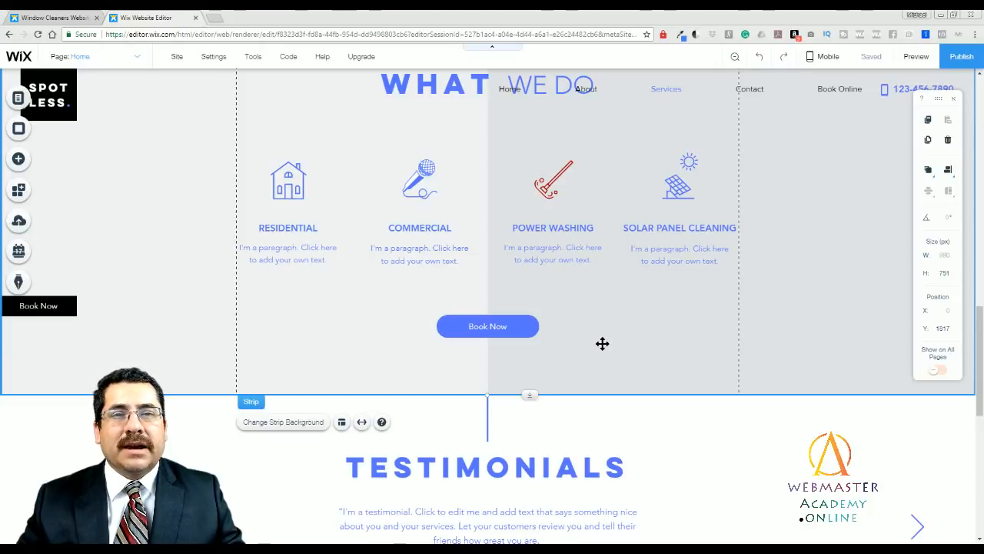
Go to the Testimonials section and select the first slide's testimonial text to view its editing options
{"action": "scroll", "coordinate": [597, 343], "scroll_direction": "down", "scroll_amount": 1}
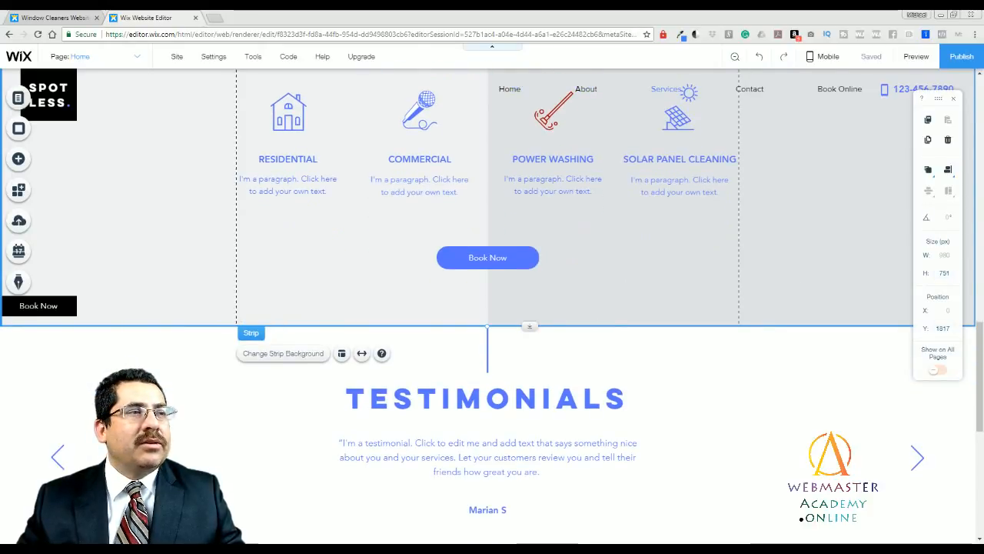
{"action": "scroll", "coordinate": [981, 375], "scroll_direction": "down", "scroll_amount": 2}
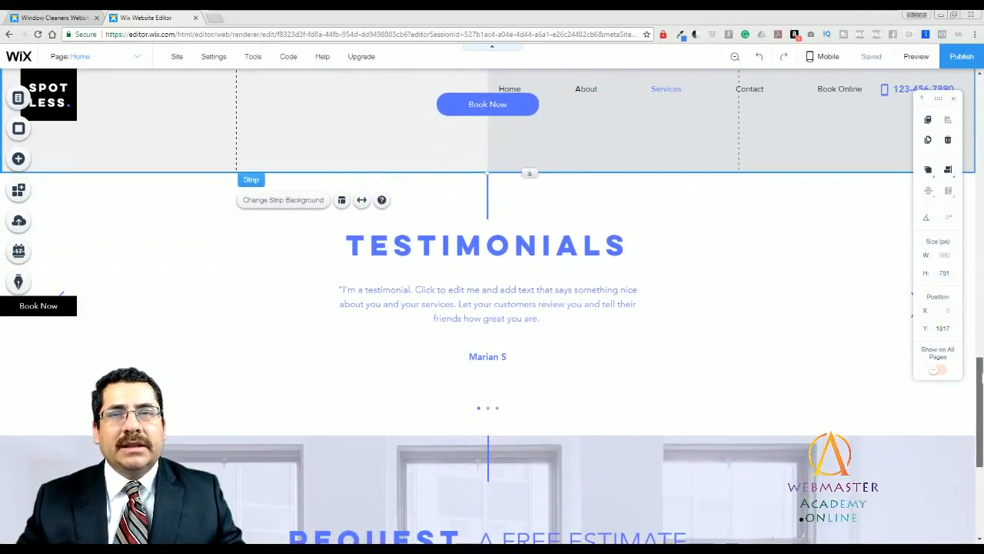
{"action": "scroll", "coordinate": [981, 376], "scroll_direction": "down", "scroll_amount": 1}
{"action": "left_click", "coordinate": [504, 280]}
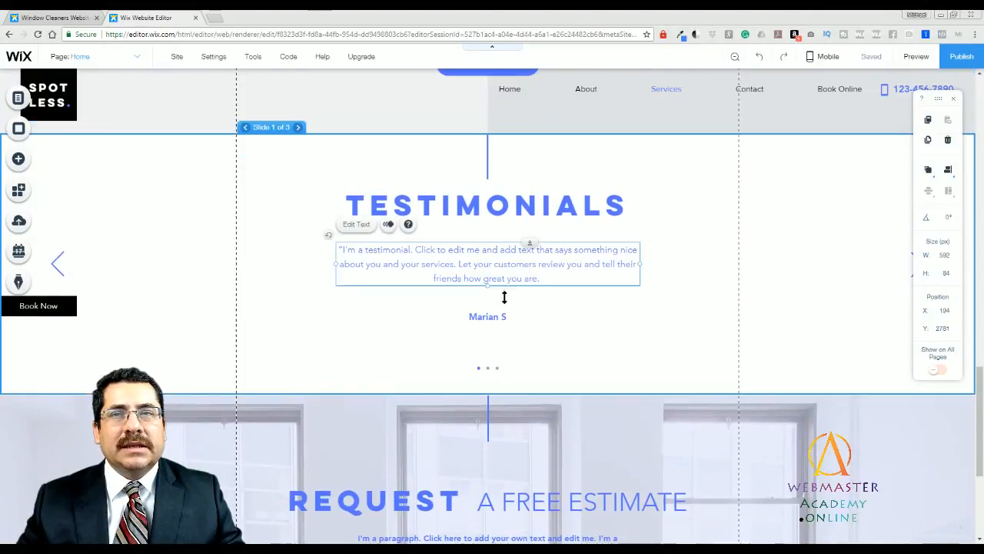
Check the first testimonial slide's customer name, switch to the second slide, and inspect its title and testimonial text
{"action": "left_click", "coordinate": [492, 319]}
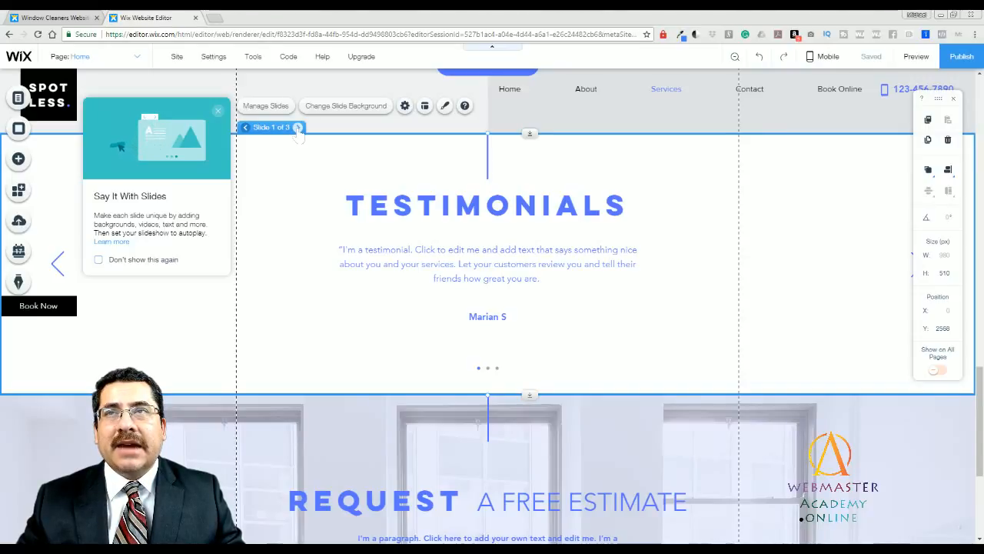
{"action": "left_click", "coordinate": [299, 128]}
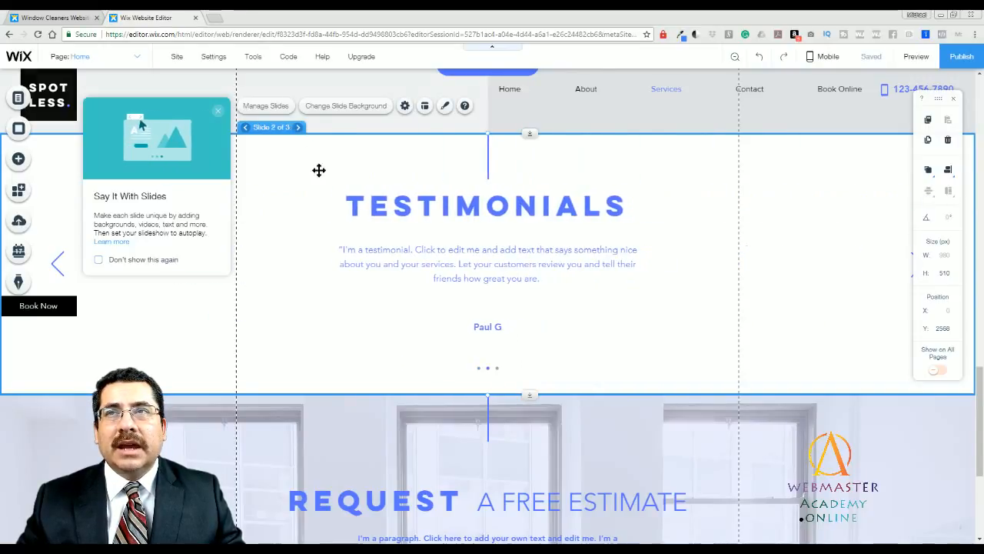
{"action": "left_click", "coordinate": [376, 208]}
{"action": "left_click", "coordinate": [319, 274]}
{"action": "left_click", "coordinate": [448, 273]}
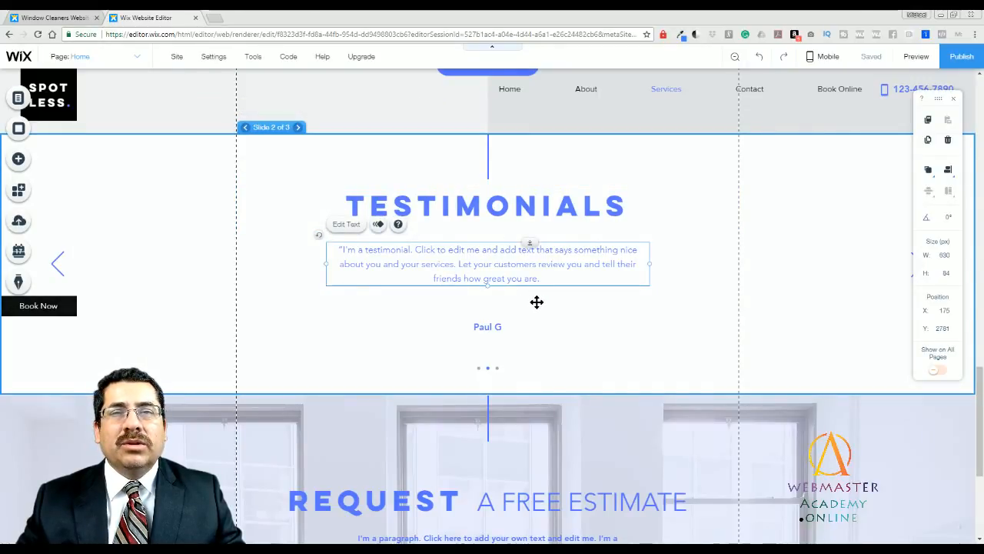
{"action": "left_click", "coordinate": [286, 253]}
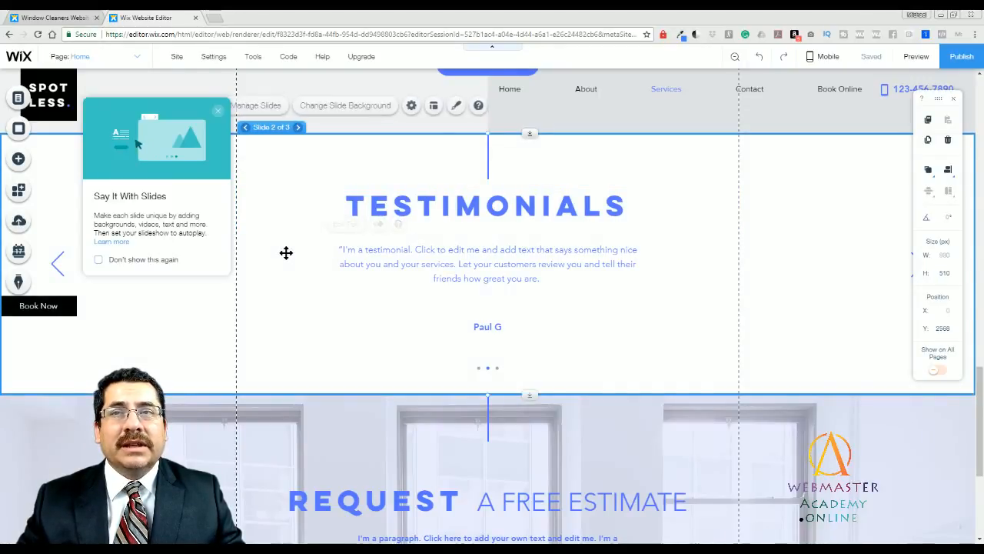
{"action": "left_click", "coordinate": [219, 112]}
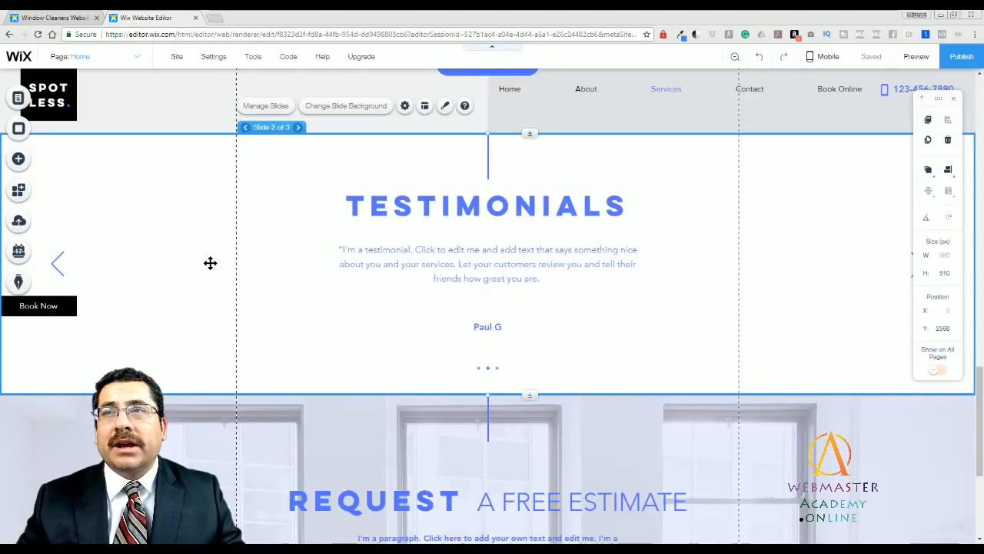
Change the second testimonial slide's background color to red and close the background settings
{"action": "right_click", "coordinate": [334, 332]}
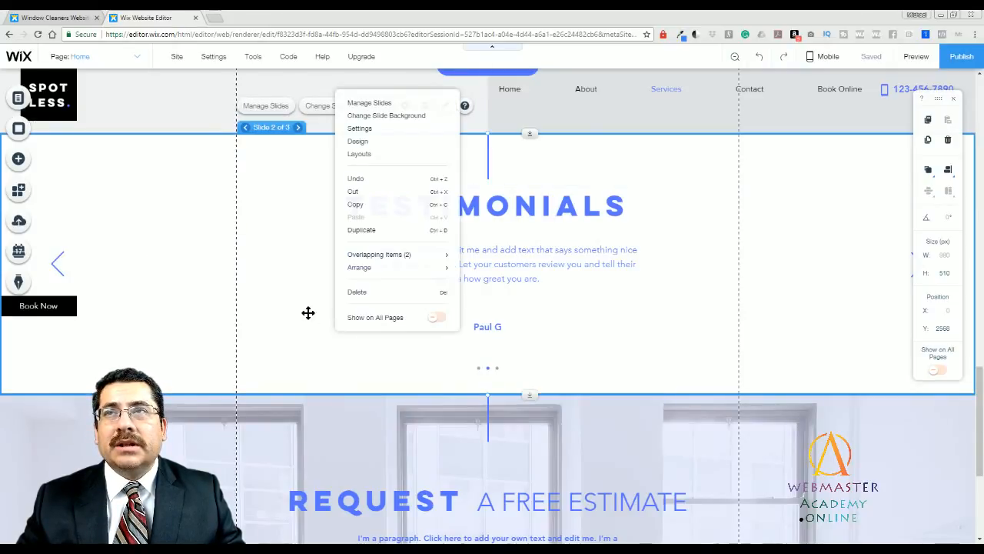
{"action": "left_click", "coordinate": [280, 280]}
{"action": "left_click", "coordinate": [344, 109]}
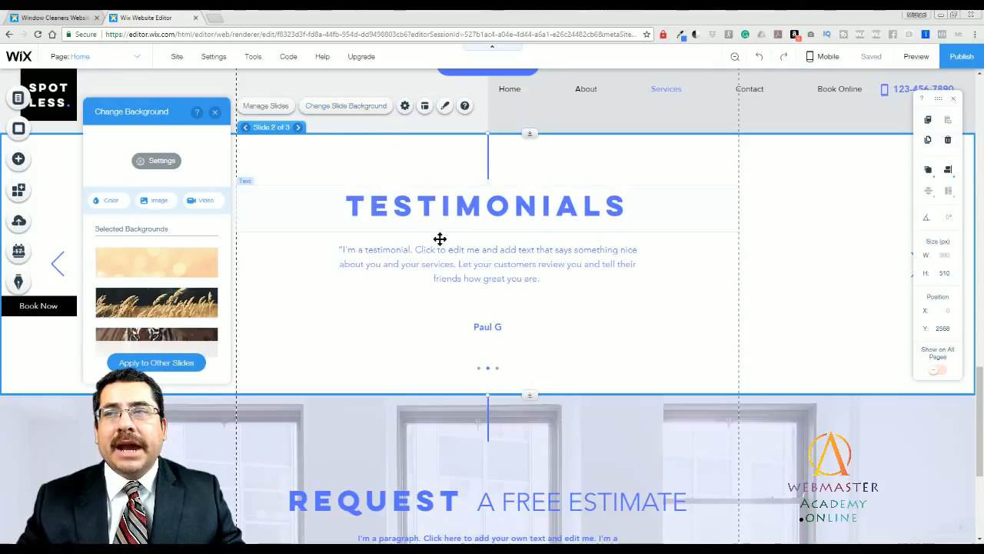
{"action": "left_click", "coordinate": [108, 200]}
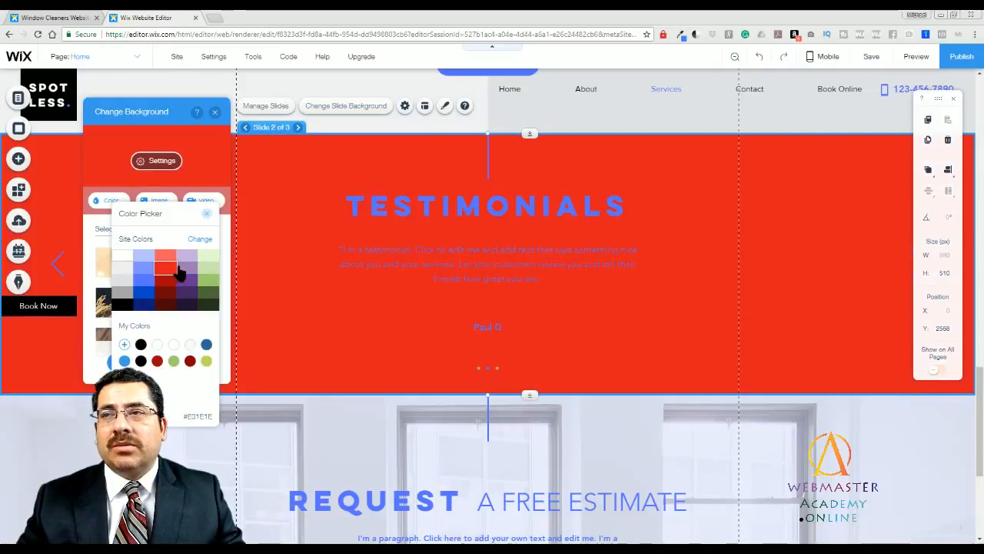
{"action": "left_click", "coordinate": [206, 214]}
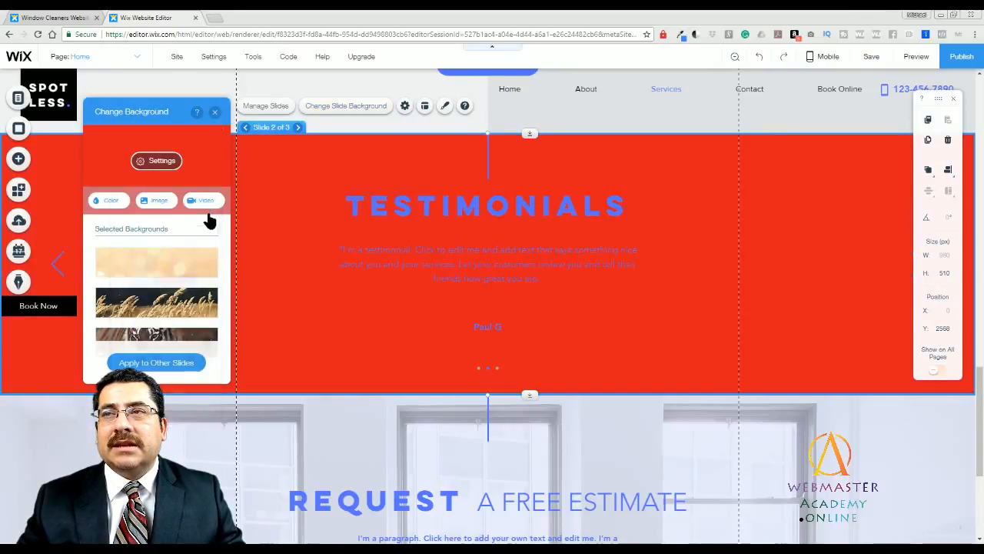
{"action": "left_click", "coordinate": [216, 112]}
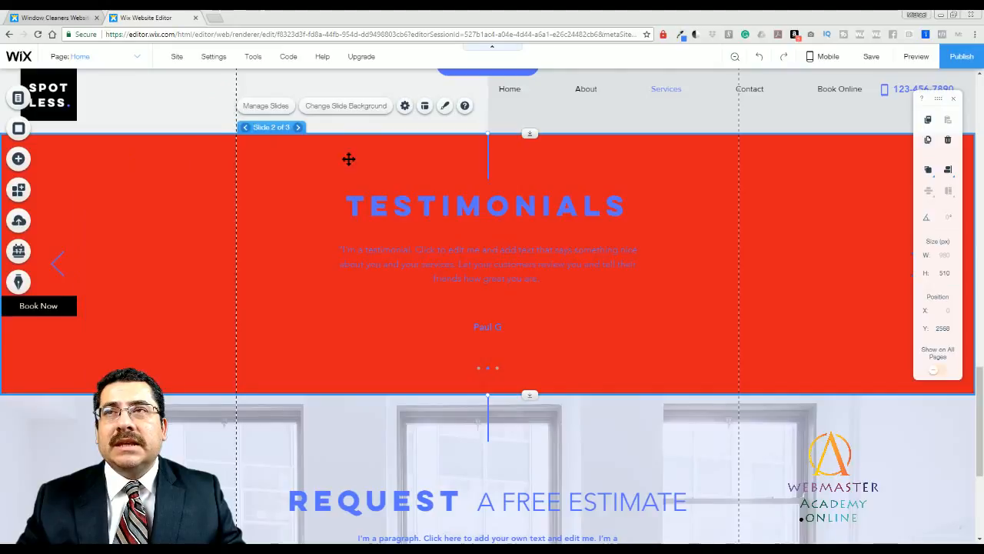
Go through the third and second testimonial slides and return to the first to compare their backgrounds
{"action": "left_click", "coordinate": [297, 129]}
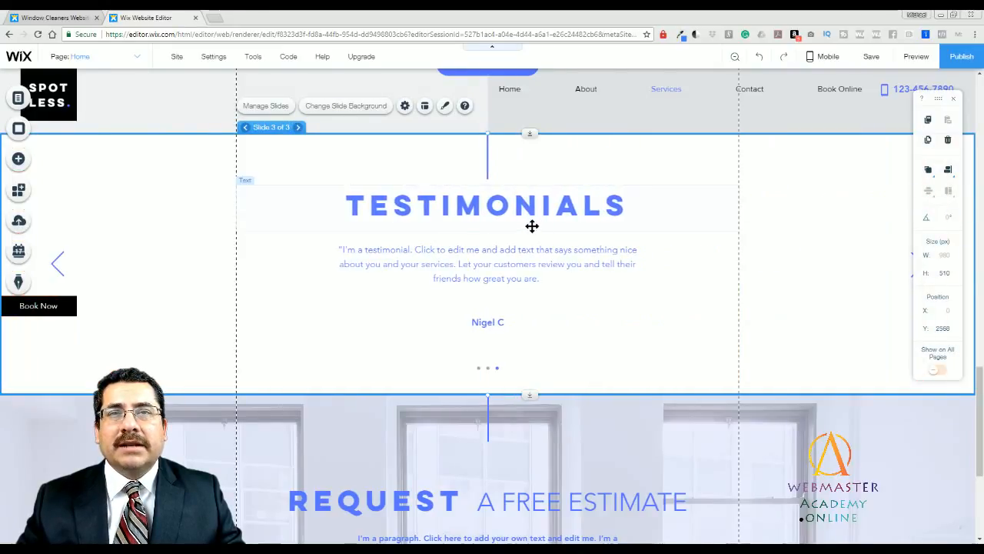
{"action": "left_click", "coordinate": [246, 128]}
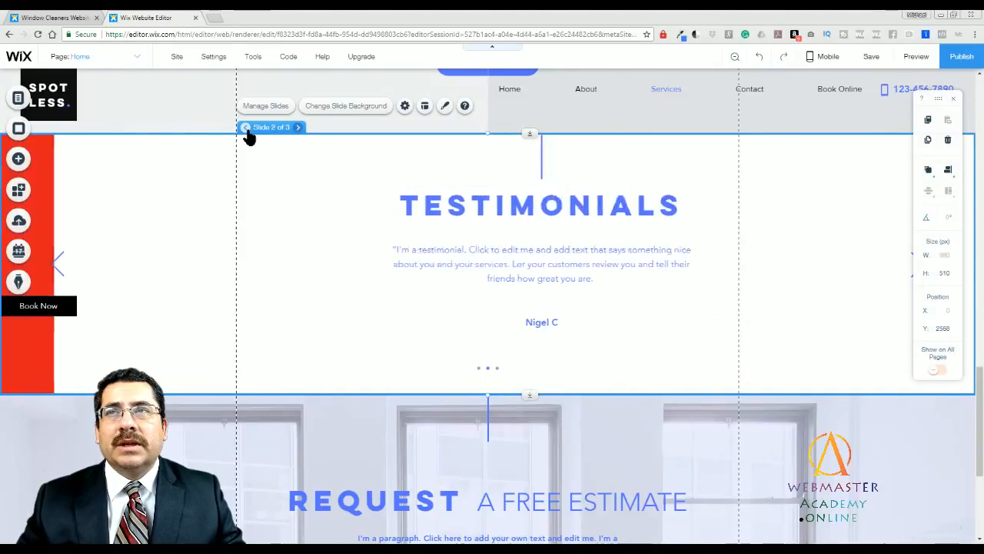
{"action": "left_click", "coordinate": [245, 129]}
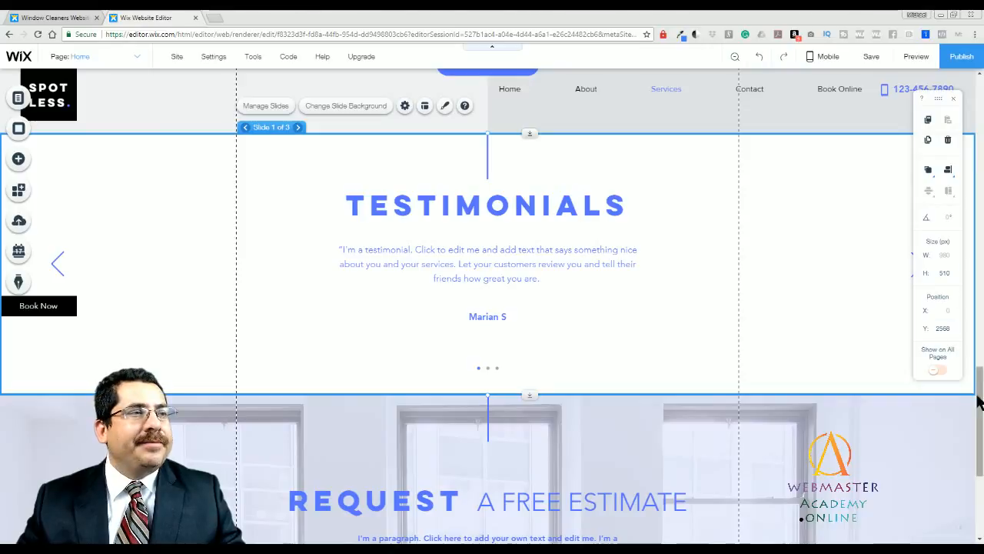
Set the scroll effect of the Request a Free Estimate strip's background image to None and close the image settings
{"action": "scroll", "coordinate": [979, 422], "scroll_direction": "down", "scroll_amount": 3}
{"action": "scroll", "coordinate": [980, 423], "scroll_direction": "down", "scroll_amount": 1}
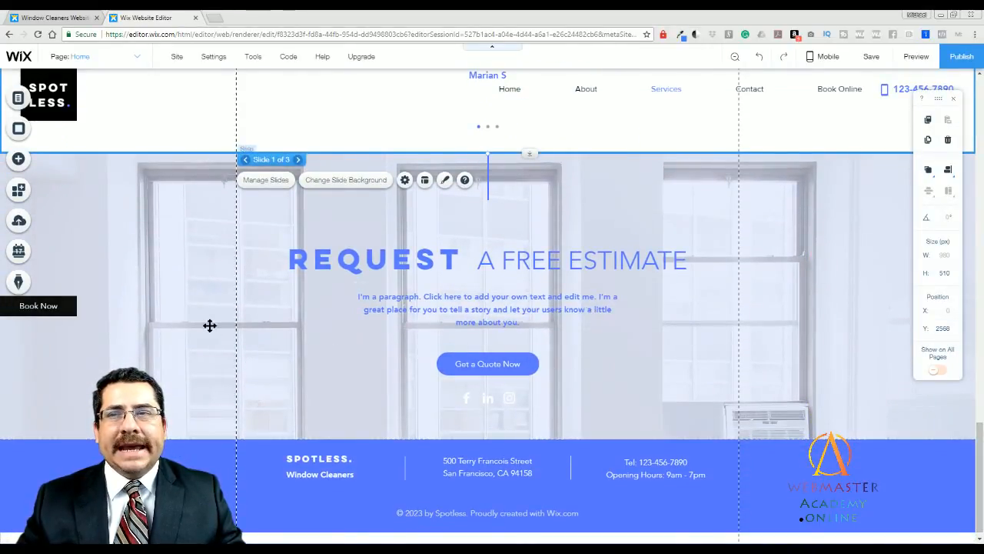
{"action": "left_click", "coordinate": [189, 316]}
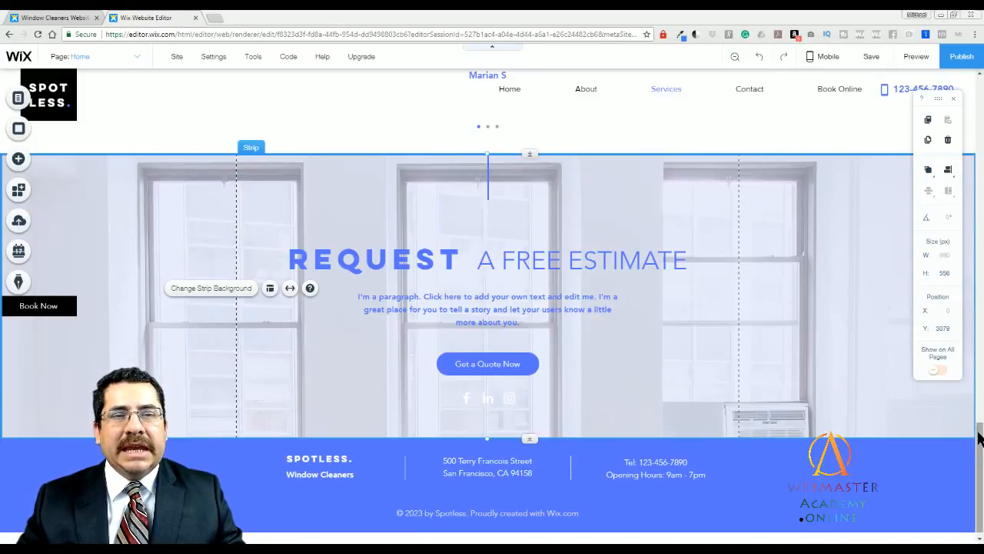
{"action": "scroll", "coordinate": [973, 432], "scroll_direction": "up", "scroll_amount": 2}
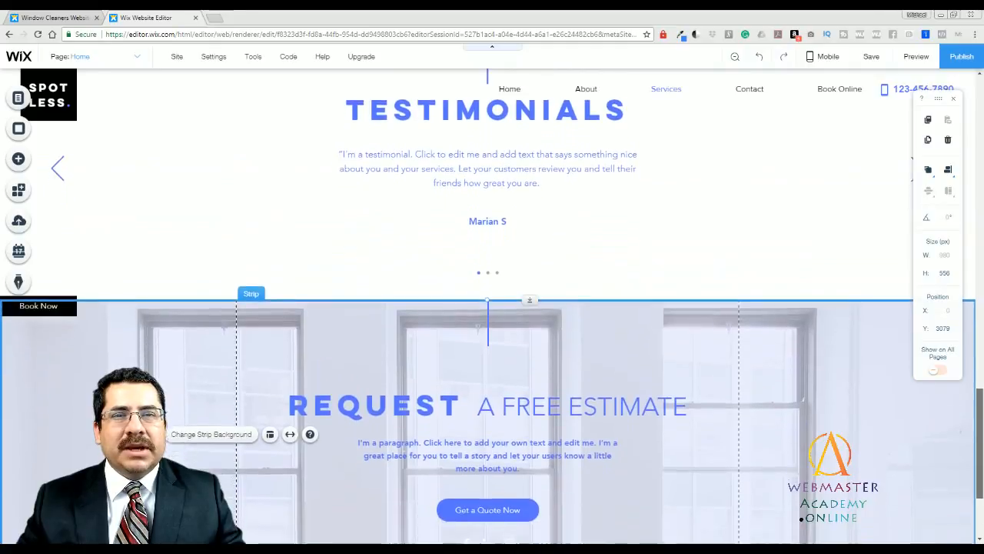
{"action": "scroll", "coordinate": [861, 450], "scroll_direction": "down", "scroll_amount": 2}
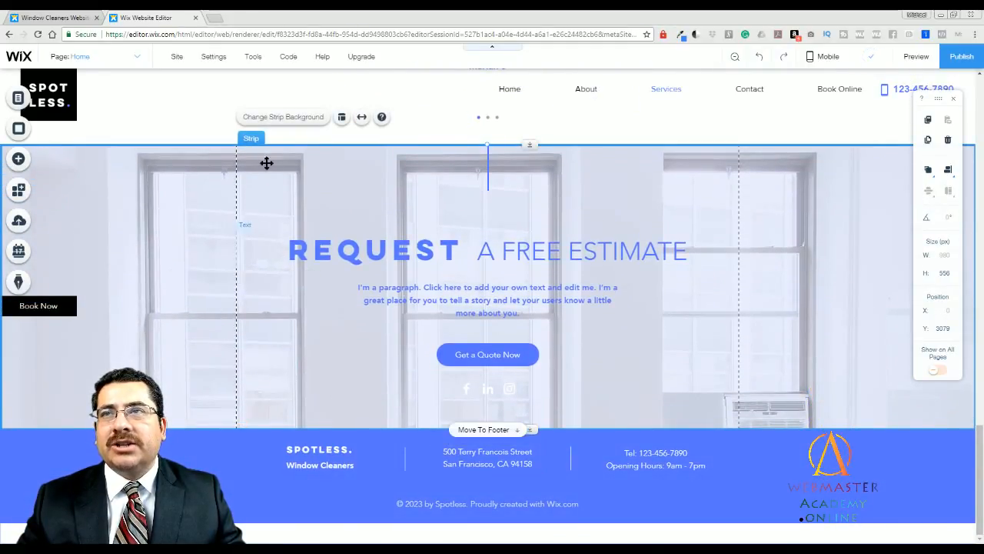
{"action": "left_click", "coordinate": [281, 119]}
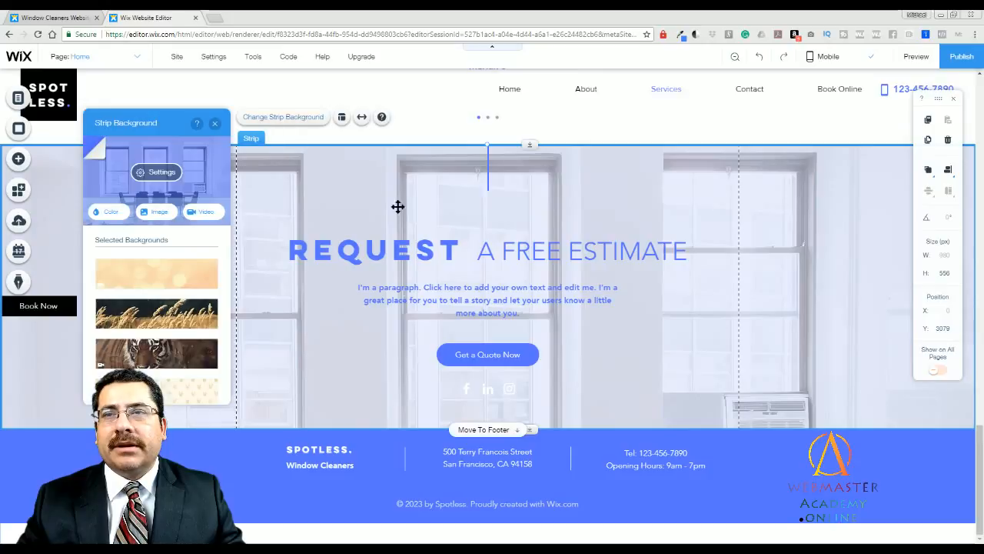
{"action": "left_click", "coordinate": [159, 172]}
{"action": "left_click_drag", "start_coordinate": [161, 113], "coordinate": [314, 191]}
{"action": "scroll", "coordinate": [370, 354], "scroll_direction": "up", "scroll_amount": 3}
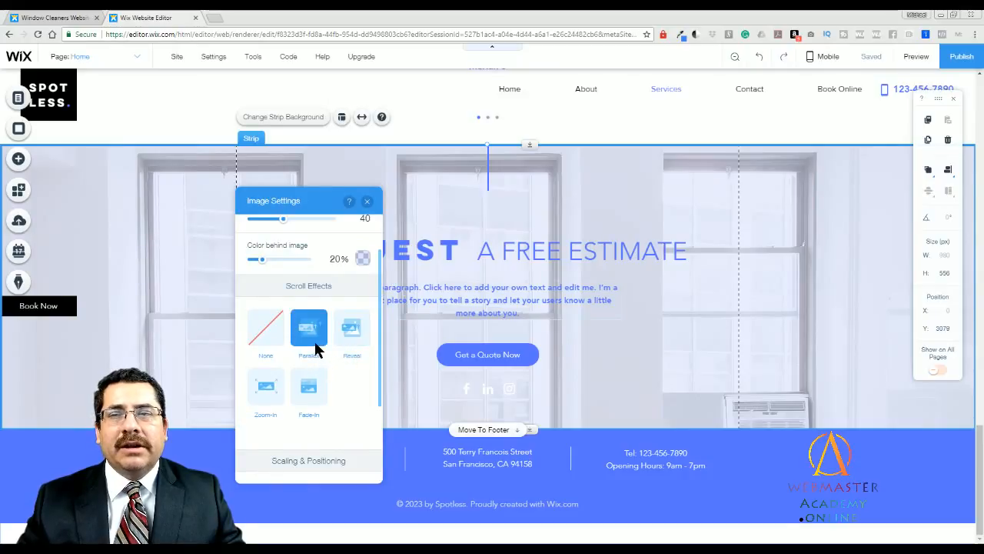
{"action": "left_click", "coordinate": [275, 336]}
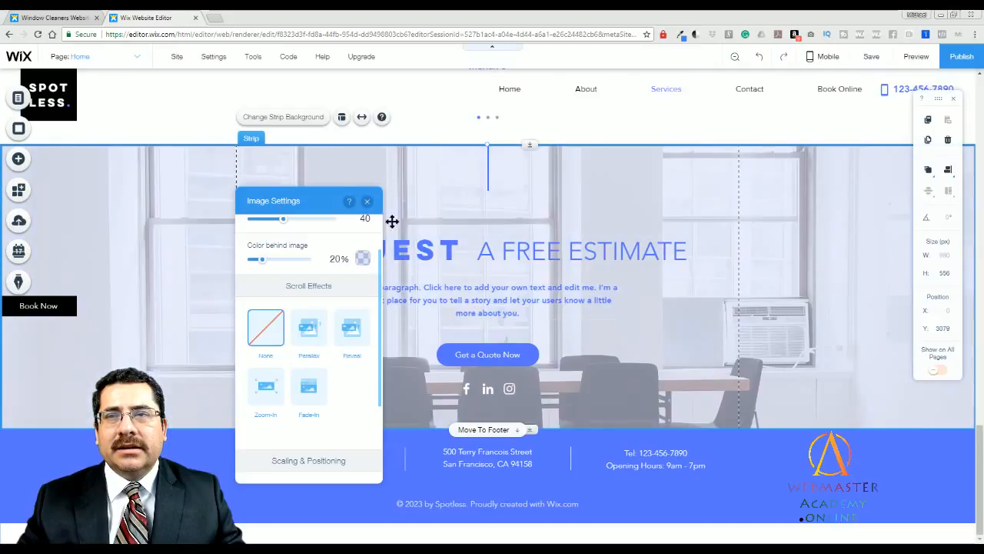
{"action": "left_click", "coordinate": [368, 200]}
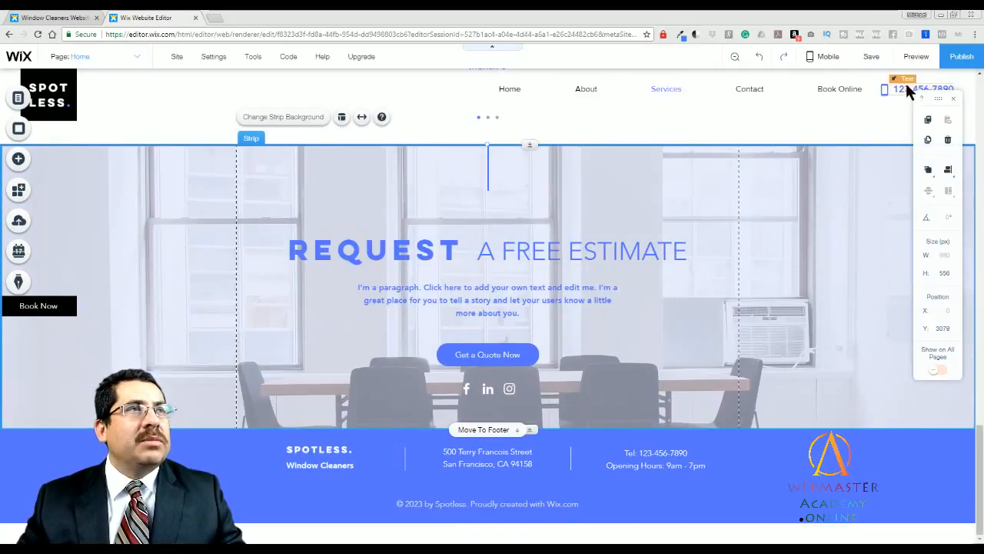
Preview the site to check how the Request a Free Estimate strip scrolls, and return to the editor
{"action": "left_click", "coordinate": [916, 57]}
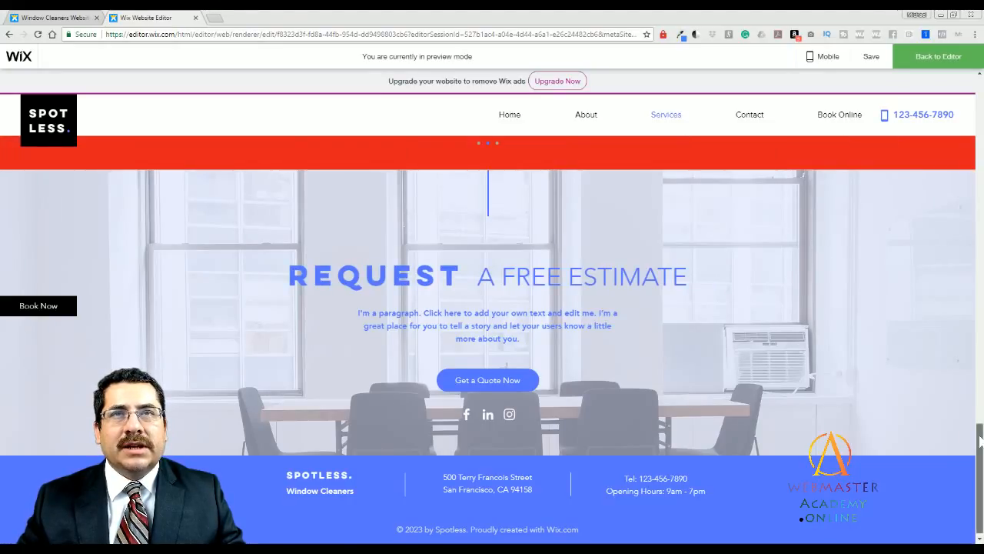
{"action": "left_click_drag", "start_coordinate": [980, 441], "coordinate": [980, 398]}
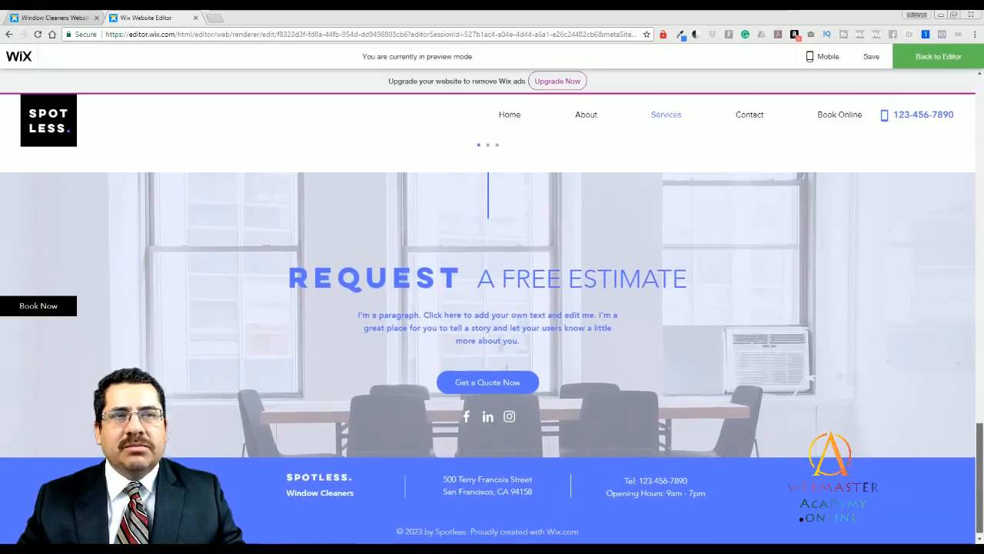
{"action": "scroll", "coordinate": [492, 307], "scroll_direction": "up", "scroll_amount": 2}
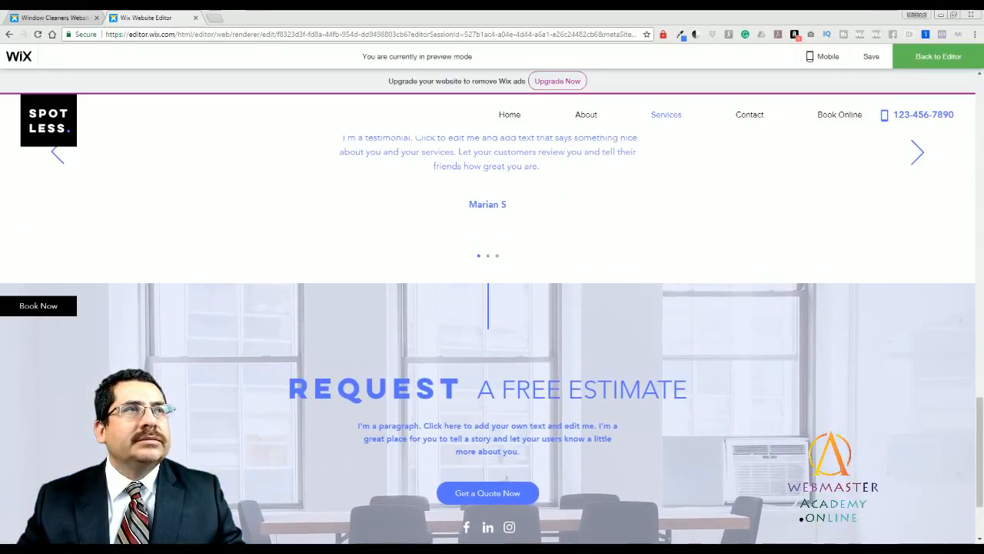
{"action": "left_click", "coordinate": [903, 57]}
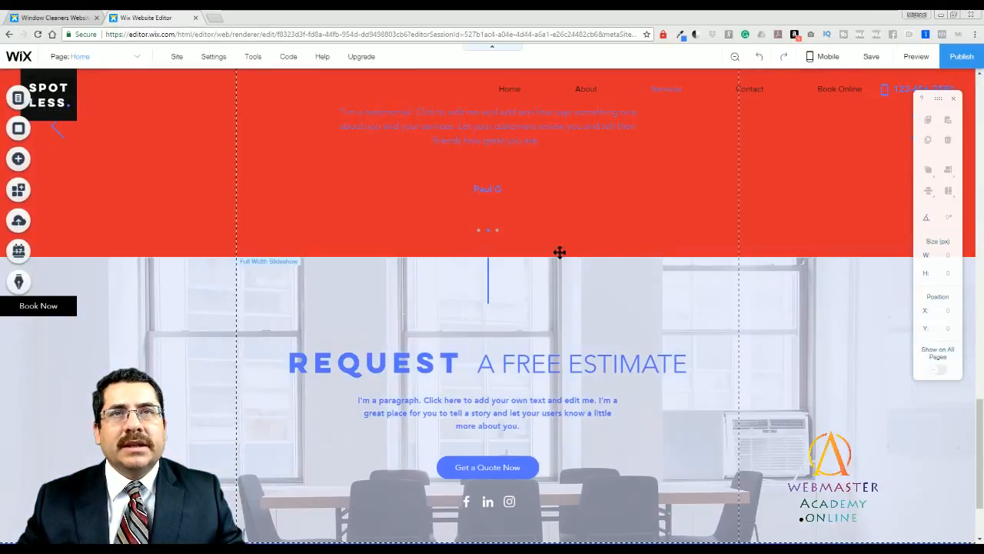
Change the second testimonial slide's background color to white and close the background settings
{"action": "left_click", "coordinate": [352, 200]}
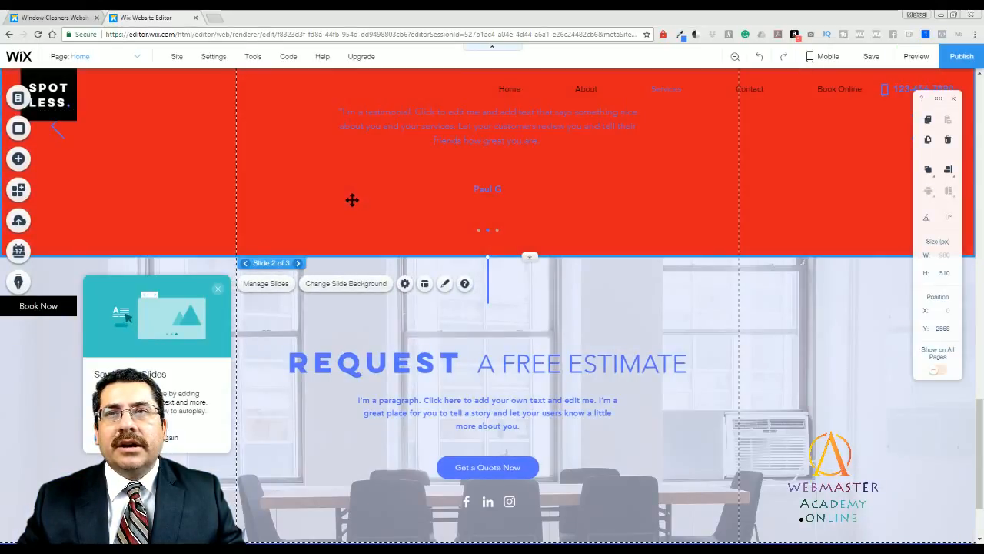
{"action": "left_click", "coordinate": [360, 283]}
{"action": "left_click", "coordinate": [110, 325]}
{"action": "left_click", "coordinate": [132, 375]}
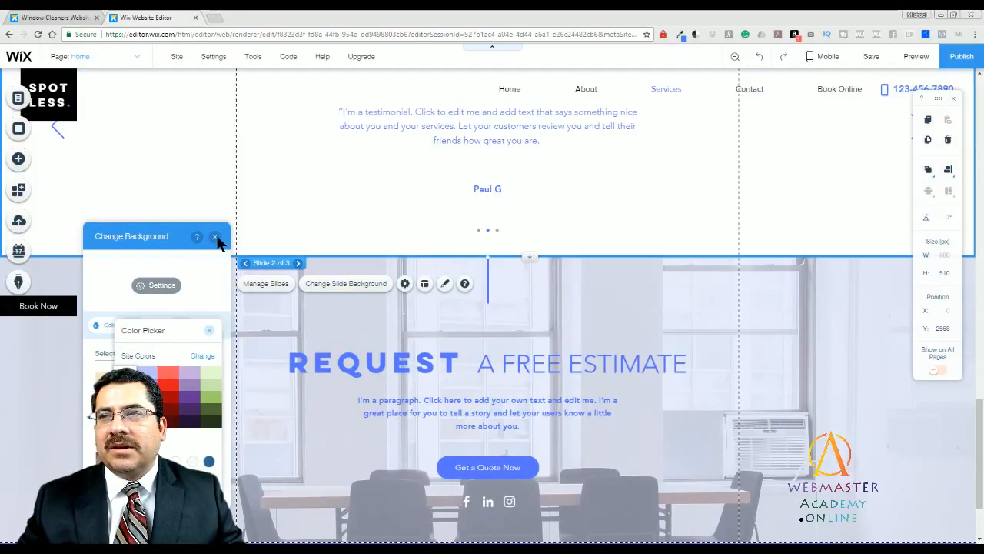
{"action": "left_click", "coordinate": [217, 237]}
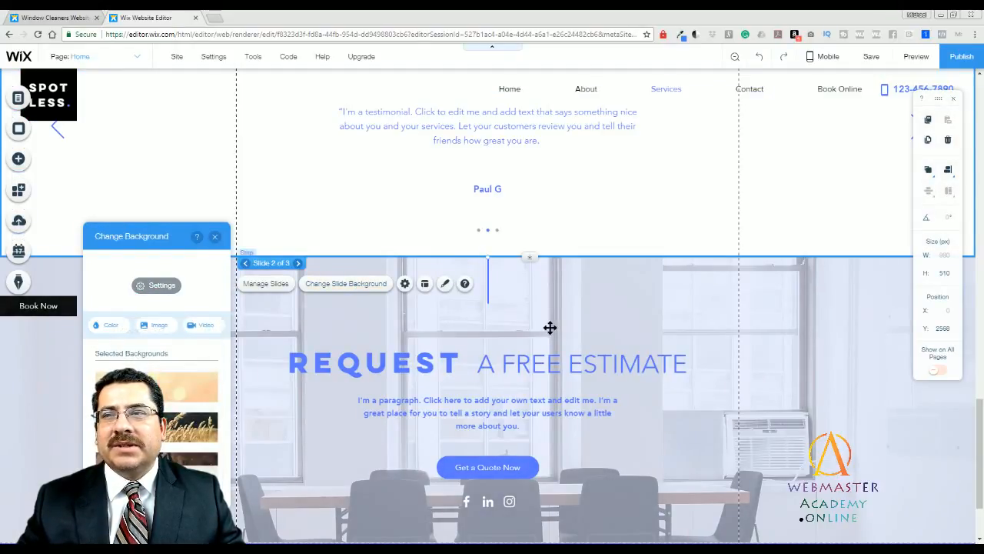
{"action": "left_click", "coordinate": [218, 237]}
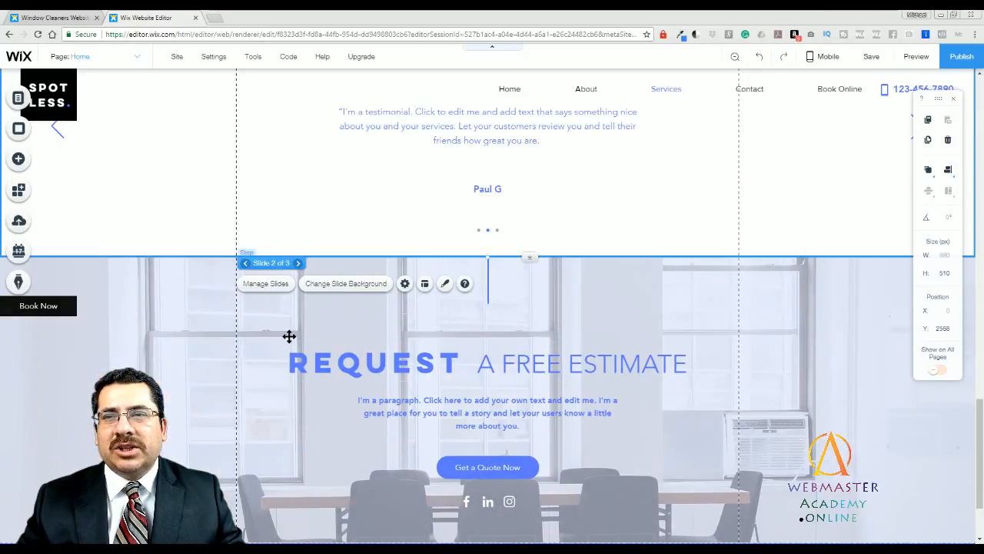
Apply the Parallax scroll effect to the Request a Free Estimate strip's background image and close the image settings
{"action": "scroll", "coordinate": [284, 333], "scroll_direction": "down", "scroll_amount": 1}
{"action": "left_click", "coordinate": [331, 291]}
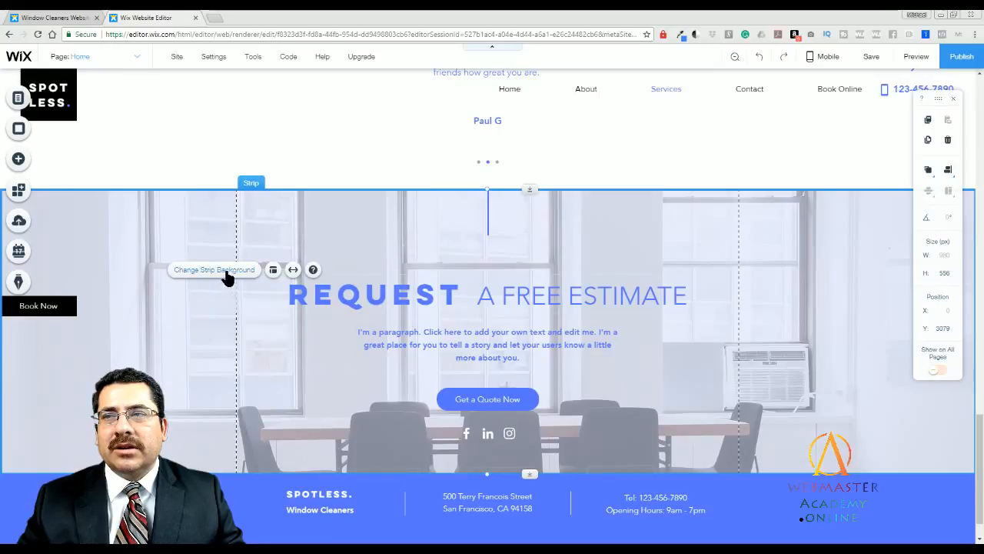
{"action": "left_click", "coordinate": [226, 275]}
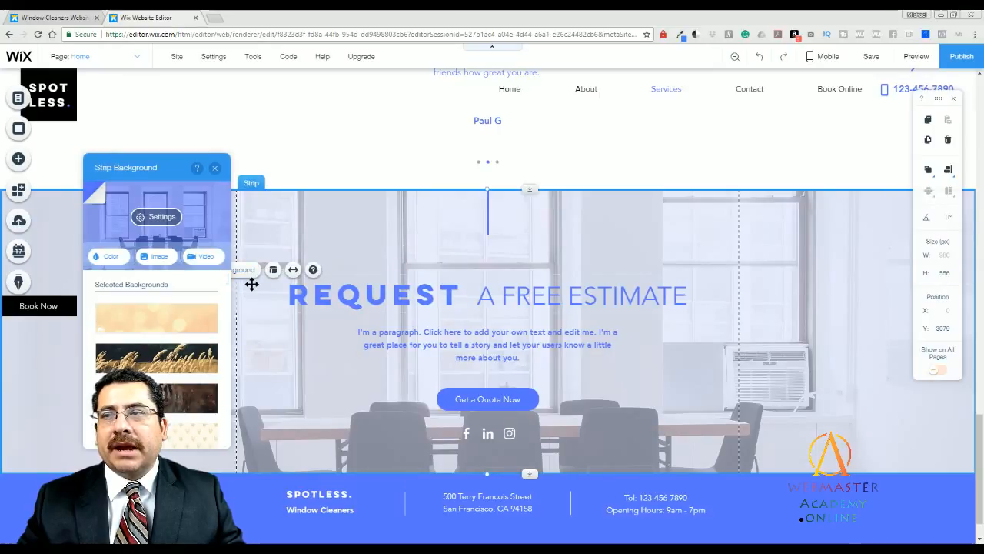
{"action": "left_click", "coordinate": [156, 216]}
{"action": "scroll", "coordinate": [202, 273], "scroll_direction": "down", "scroll_amount": 2}
{"action": "scroll", "coordinate": [203, 273], "scroll_direction": "up", "scroll_amount": 2}
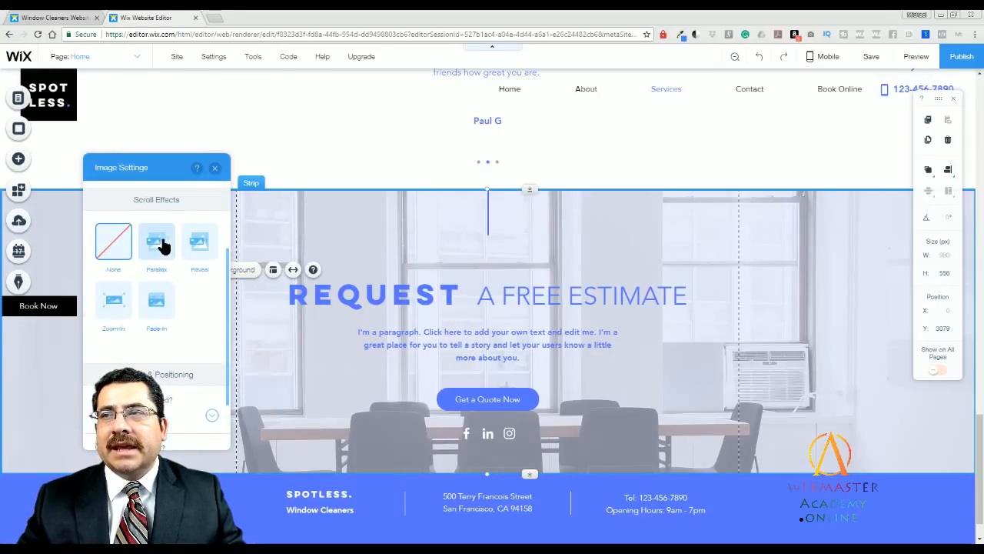
{"action": "left_click", "coordinate": [157, 241]}
{"action": "left_click", "coordinate": [215, 168]}
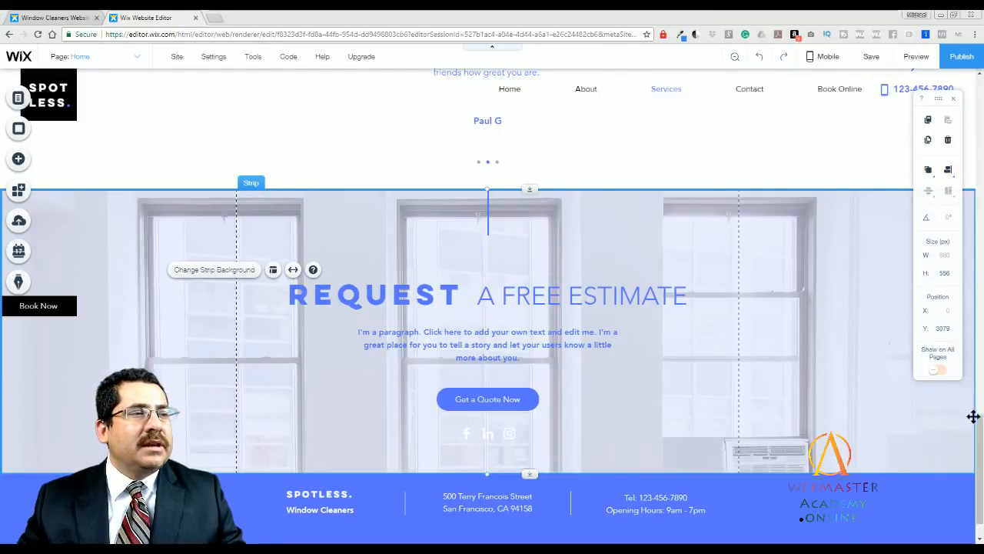
Preview the site to check the Parallax effect on the Request a Free Estimate strip, and return to the editor
{"action": "left_click_drag", "start_coordinate": [979, 438], "coordinate": [979, 327]}
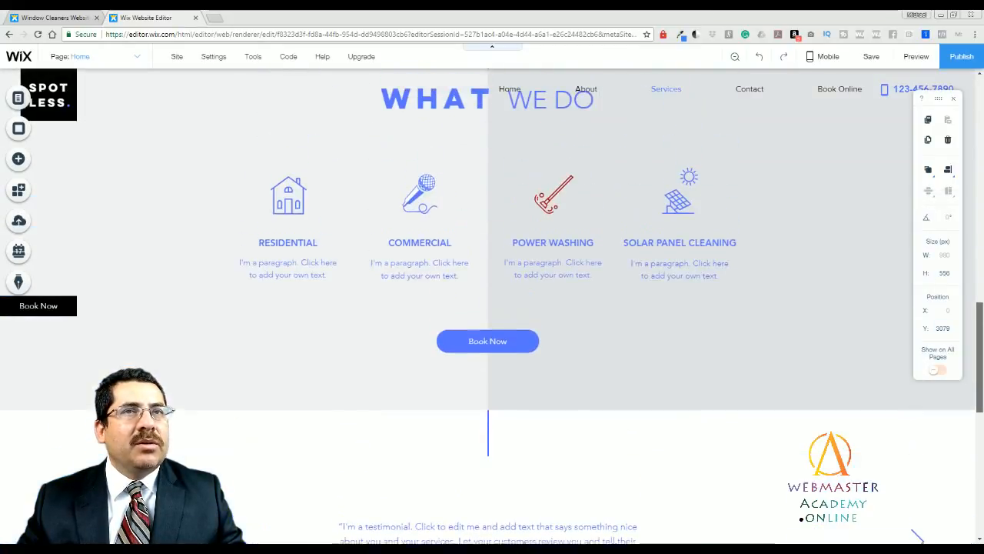
{"action": "left_click", "coordinate": [916, 56]}
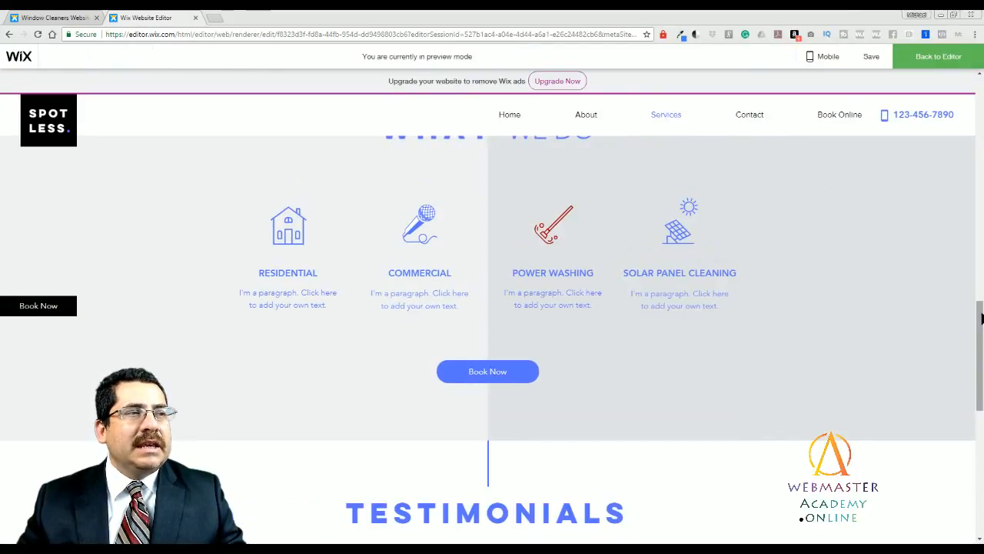
{"action": "left_click_drag", "start_coordinate": [981, 319], "coordinate": [976, 444]}
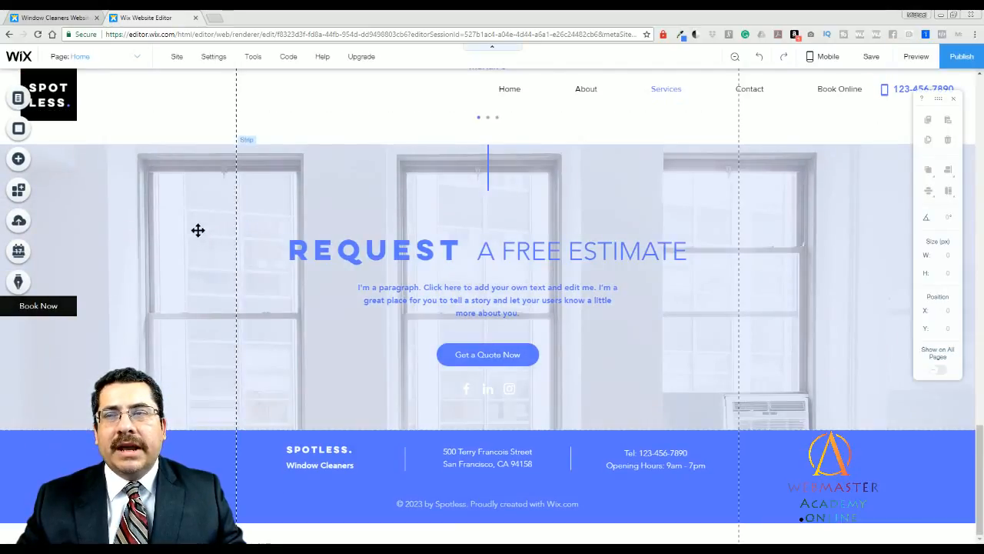
Open the Request a Free Estimate strip's background image settings and try image opacities of 100, 0 and 7 percent
{"action": "left_click", "coordinate": [211, 224]}
{"action": "left_click", "coordinate": [292, 117]}
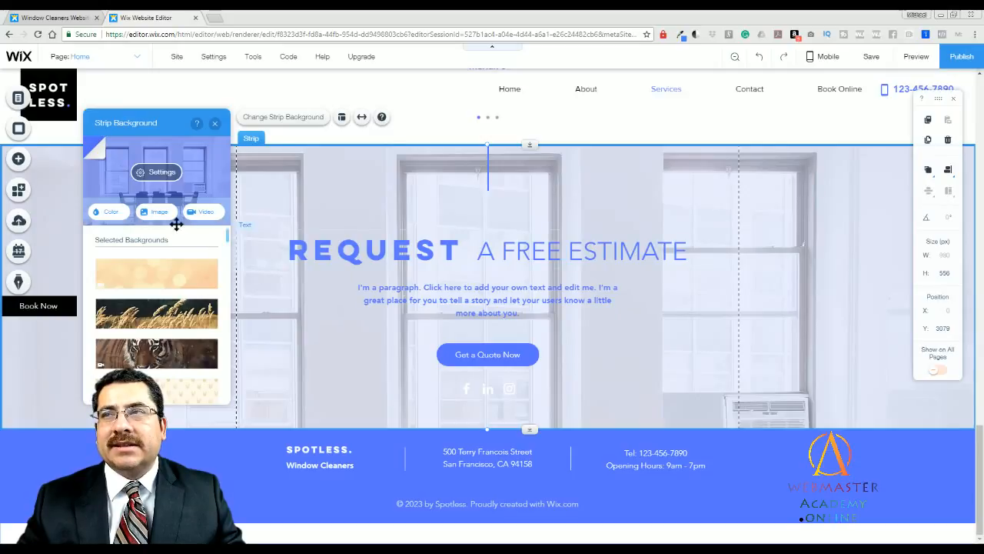
{"action": "left_click", "coordinate": [154, 173]}
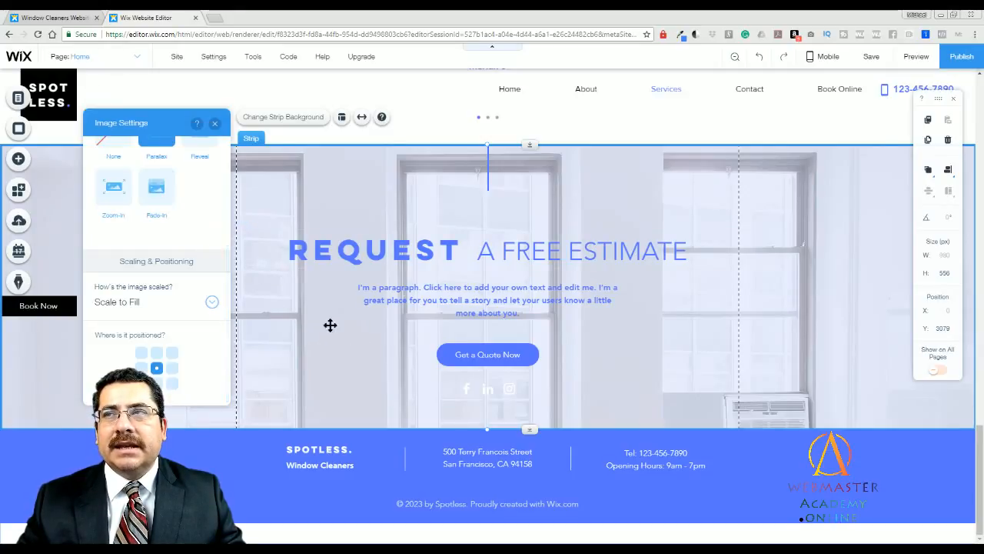
{"action": "scroll", "coordinate": [195, 229], "scroll_direction": "up", "scroll_amount": 3}
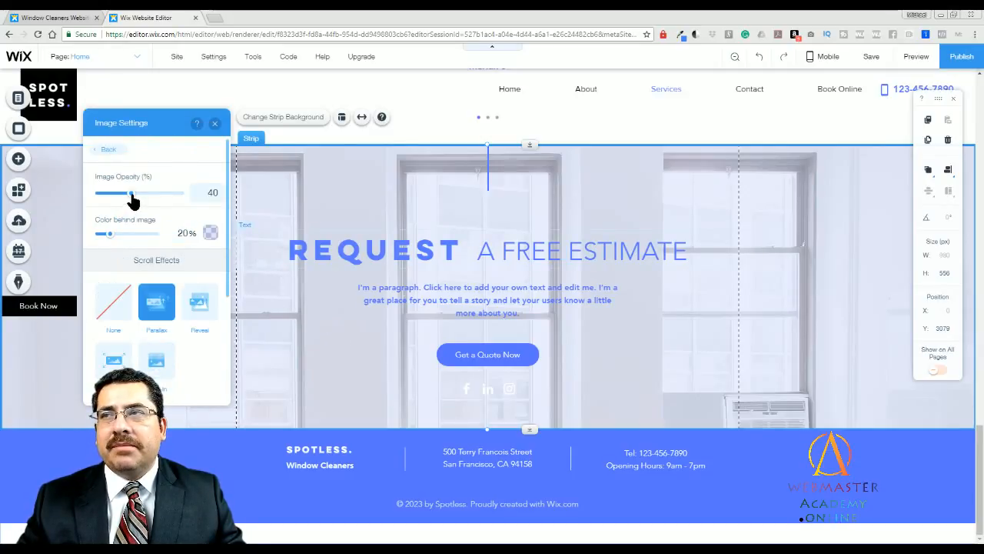
{"action": "left_click_drag", "start_coordinate": [144, 202], "coordinate": [197, 204]}
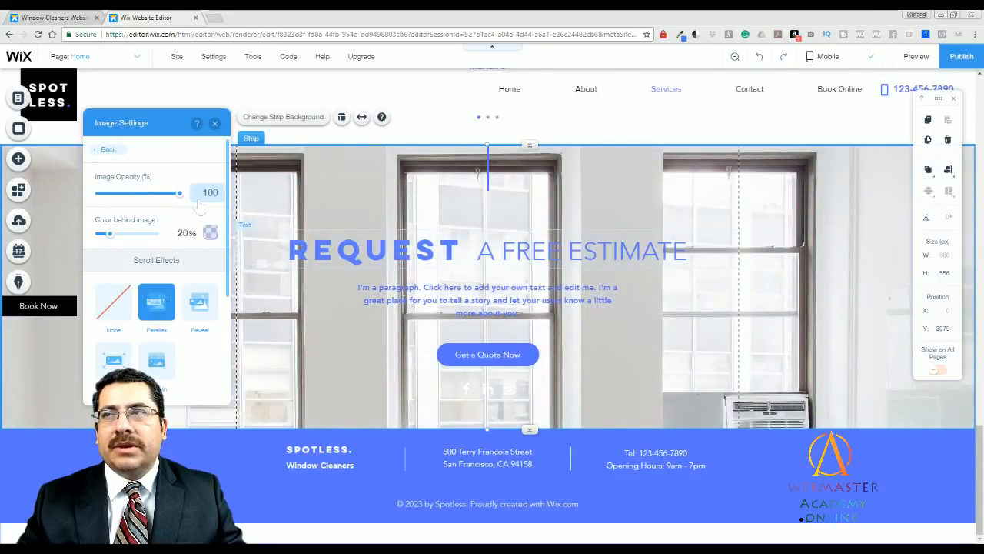
{"action": "left_click_drag", "start_coordinate": [179, 193], "coordinate": [67, 192]}
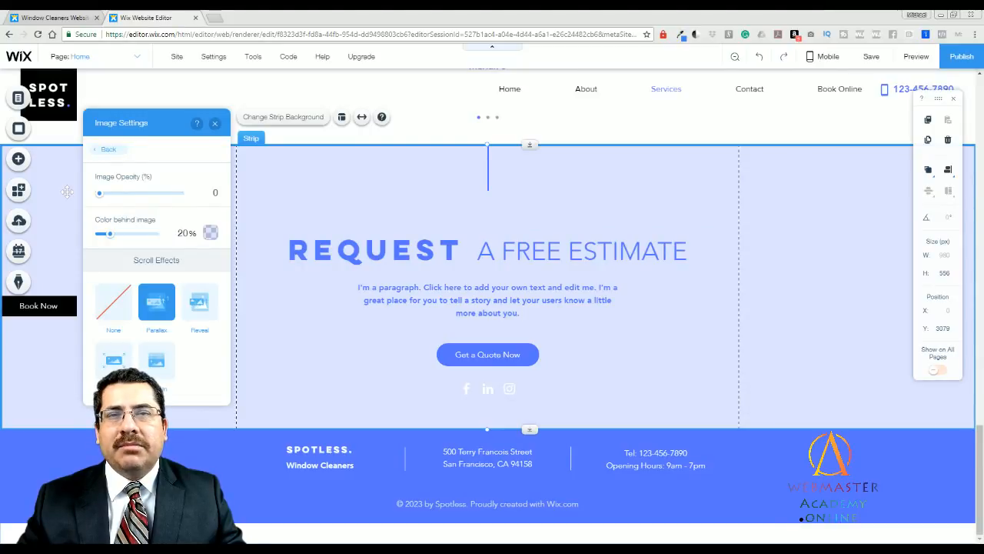
{"action": "left_click", "coordinate": [102, 193]}
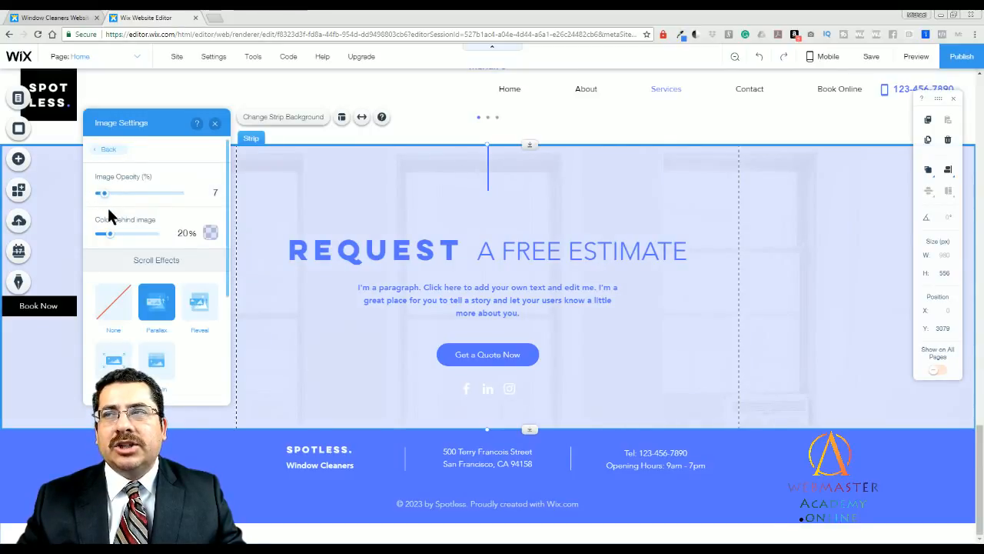
Set the color behind the strip's image to green at 100% opacity and reduce the image opacity to 27%
{"action": "left_click", "coordinate": [212, 234]}
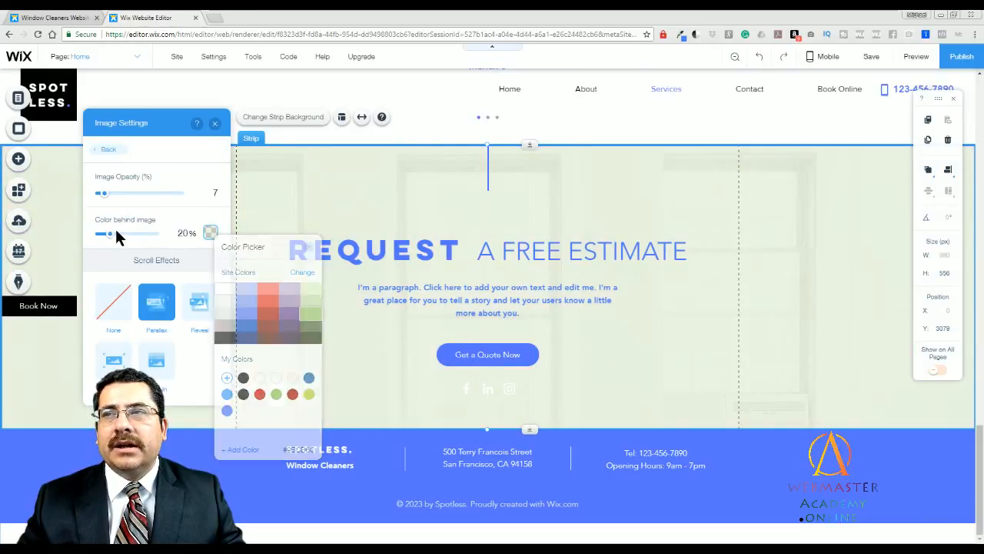
{"action": "left_click_drag", "start_coordinate": [111, 233], "coordinate": [158, 234]}
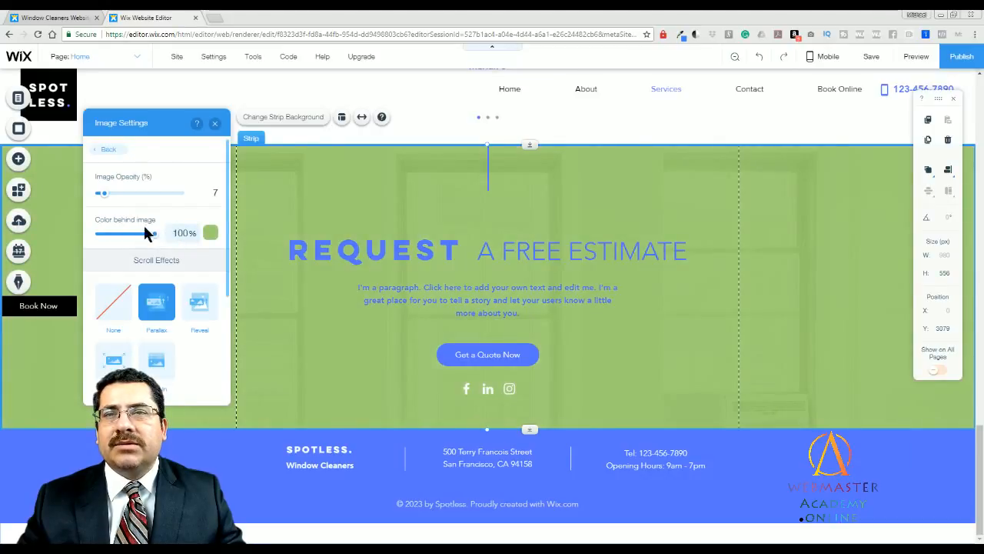
{"action": "left_click_drag", "start_coordinate": [104, 194], "coordinate": [180, 196]}
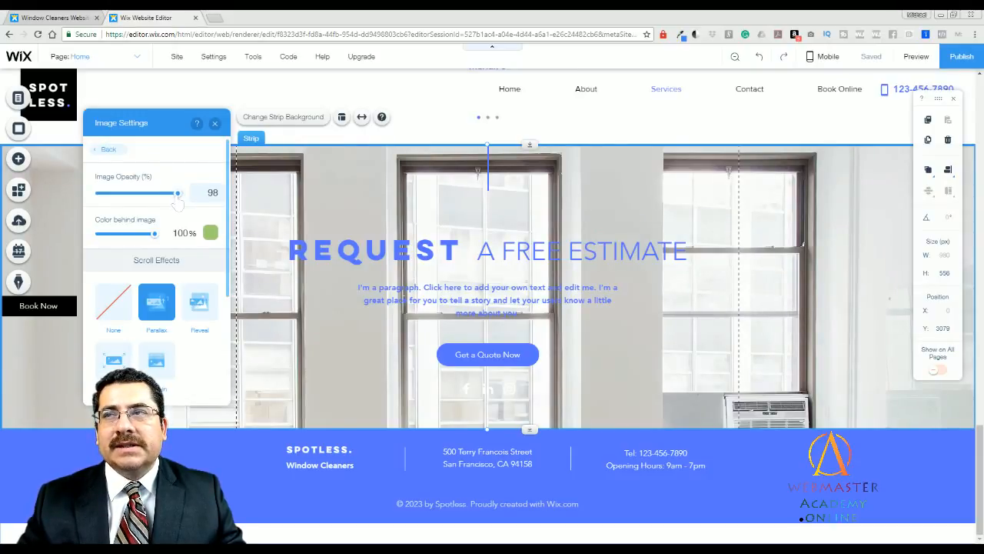
{"action": "left_click_drag", "start_coordinate": [176, 197], "coordinate": [121, 195]}
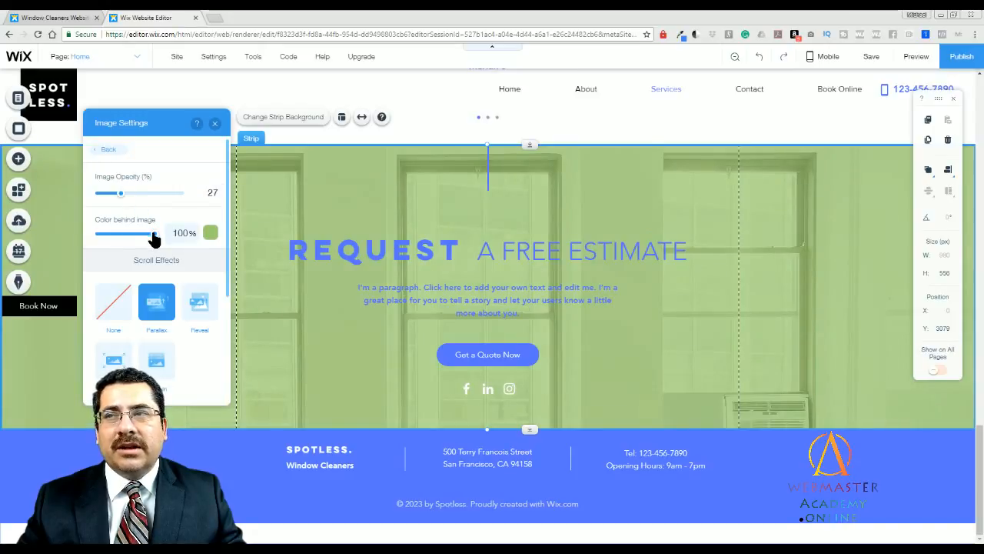
Change the color behind the strip's image to white at 100%, set the image opacity to 18%, and close the image settings
{"action": "mouse_move", "coordinate": [152, 234]}
{"action": "left_mouse_down"}
{"action": "mouse_move", "coordinate": [99, 236]}
{"action": "mouse_move", "coordinate": [158, 237]}
{"action": "left_mouse_up"}
{"action": "left_click", "coordinate": [209, 233]}
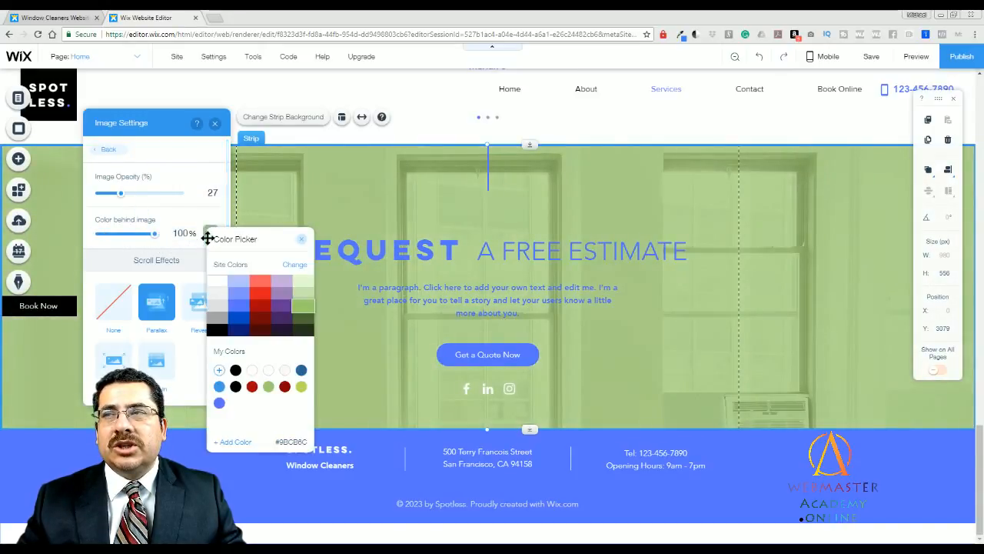
{"action": "left_click", "coordinate": [218, 283]}
{"action": "left_click", "coordinate": [167, 217]}
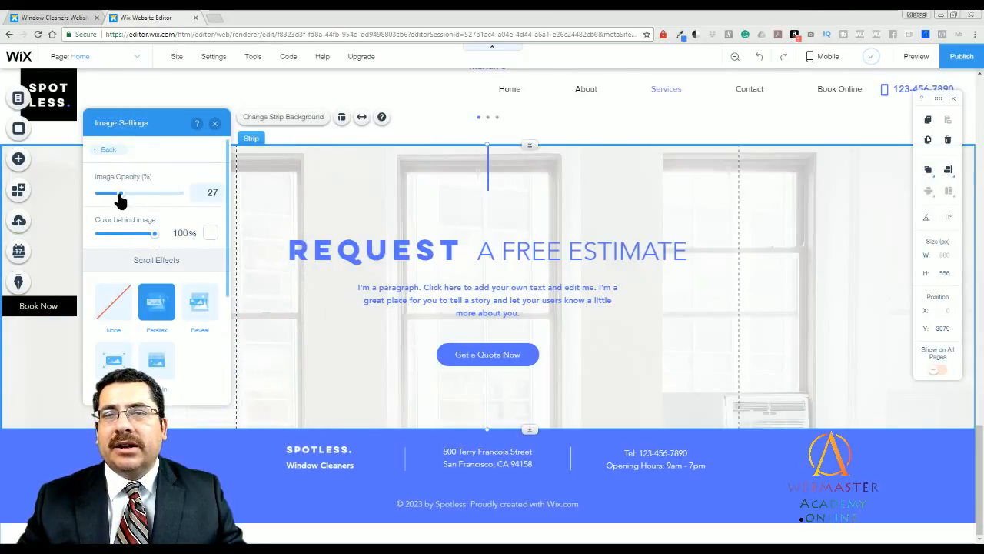
{"action": "mouse_move", "coordinate": [120, 193]}
{"action": "left_mouse_down"}
{"action": "mouse_move", "coordinate": [170, 202]}
{"action": "mouse_move", "coordinate": [116, 198]}
{"action": "left_mouse_up"}
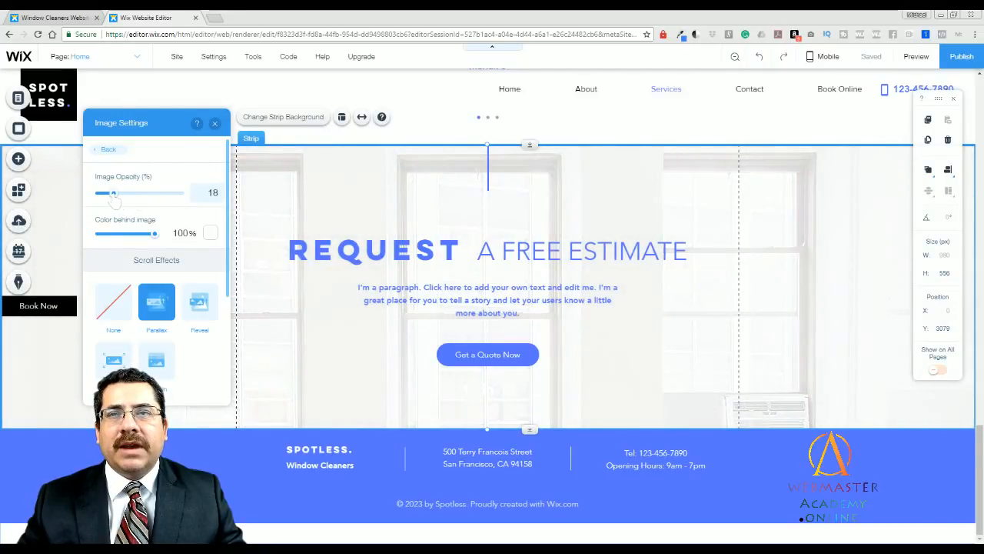
{"action": "left_click", "coordinate": [215, 123]}
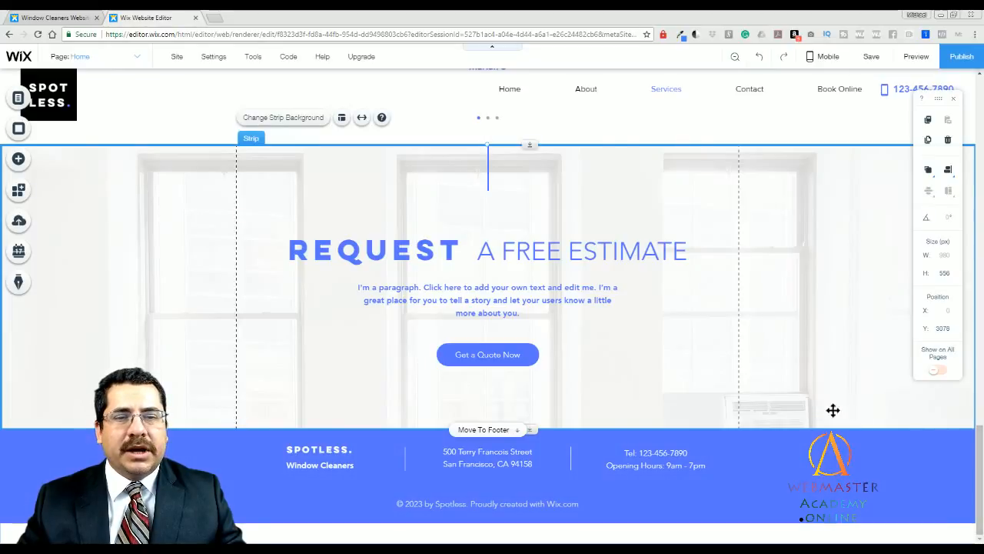
Review the Home page sections, then preview the site and follow the About Us section's Read More button to the About page
{"action": "left_click", "coordinate": [774, 459]}
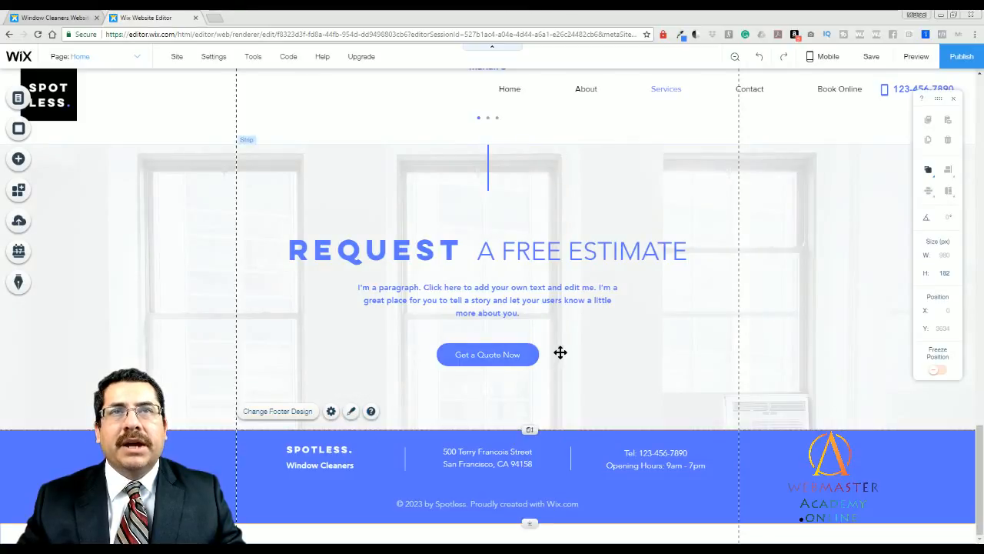
{"action": "scroll", "coordinate": [565, 357], "scroll_direction": "up", "scroll_amount": 15}
{"action": "scroll", "coordinate": [569, 361], "scroll_direction": "up", "scroll_amount": 2}
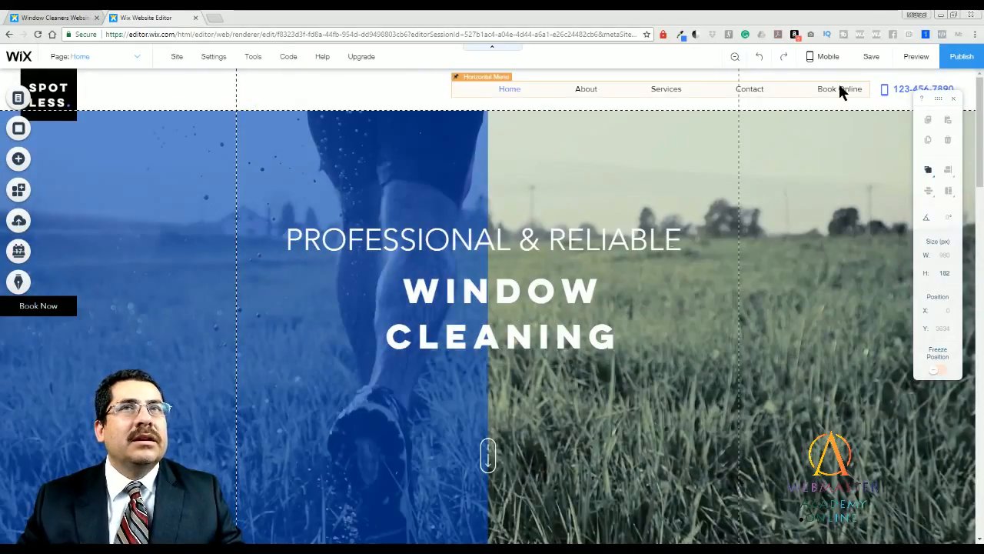
{"action": "scroll", "coordinate": [510, 446], "scroll_direction": "down", "scroll_amount": 1}
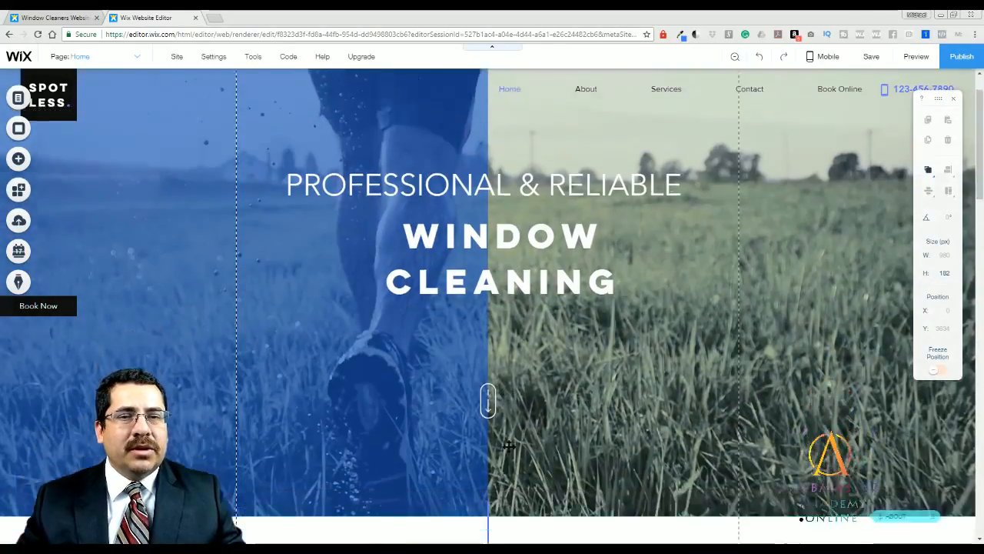
{"action": "scroll", "coordinate": [973, 268], "scroll_direction": "down", "scroll_amount": 2}
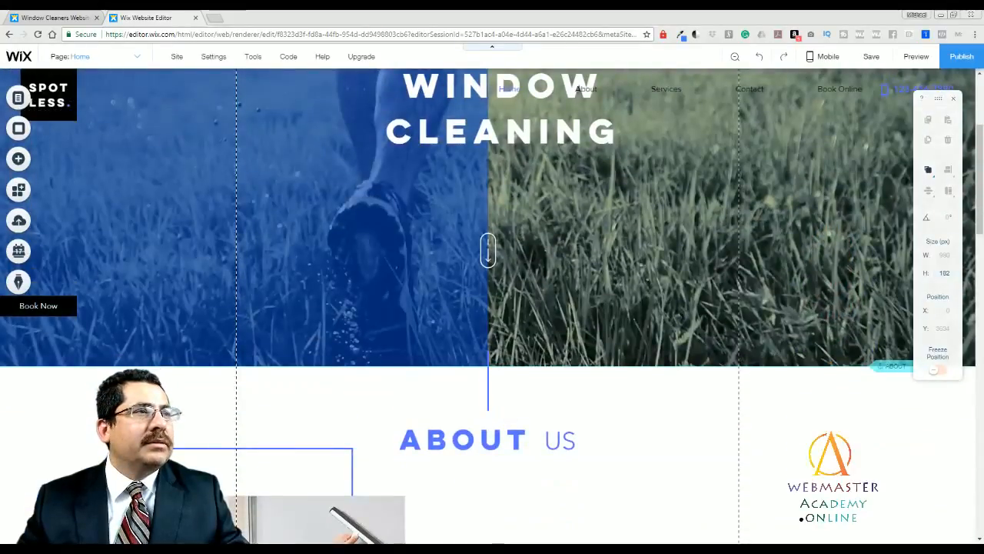
{"action": "scroll", "coordinate": [951, 271], "scroll_direction": "down", "scroll_amount": 3}
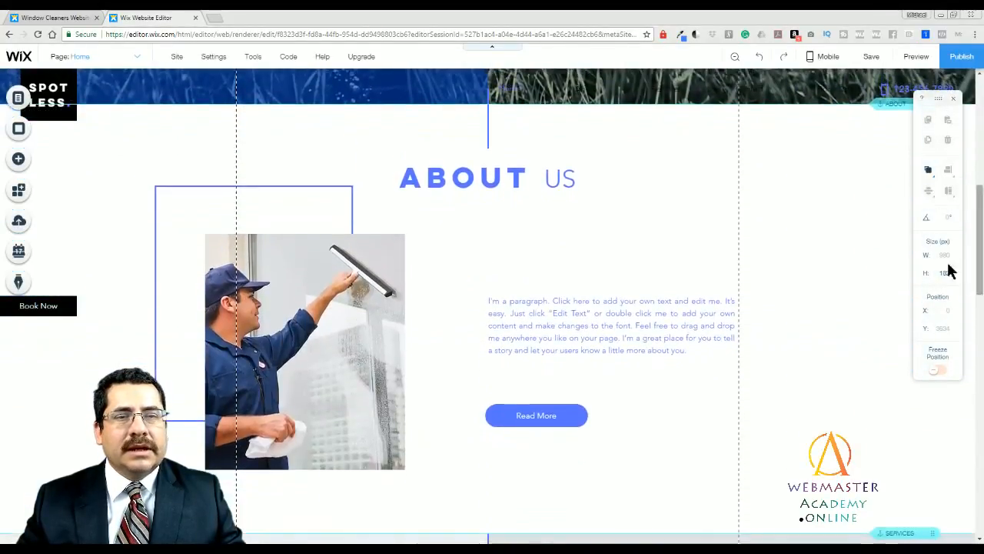
{"action": "left_click", "coordinate": [538, 416]}
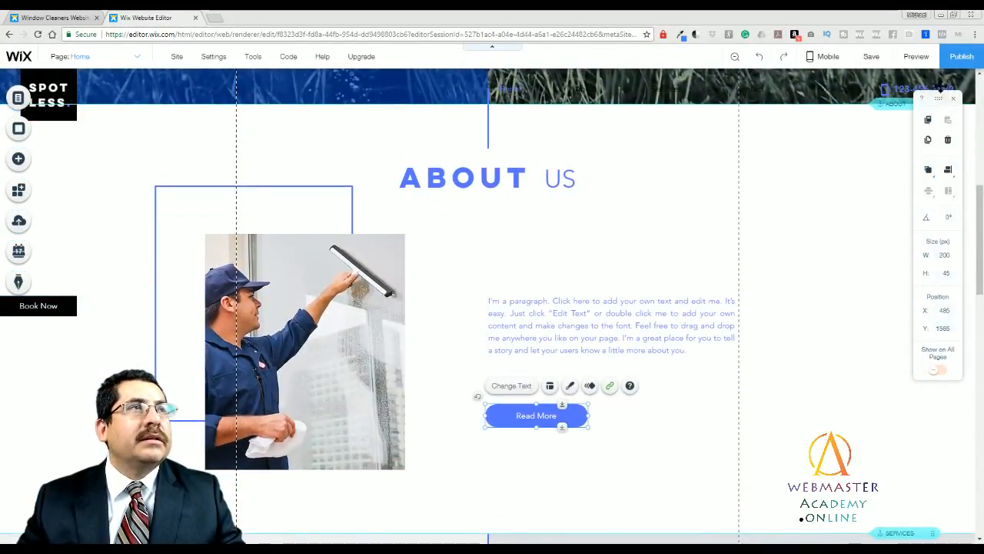
{"action": "left_click", "coordinate": [916, 56]}
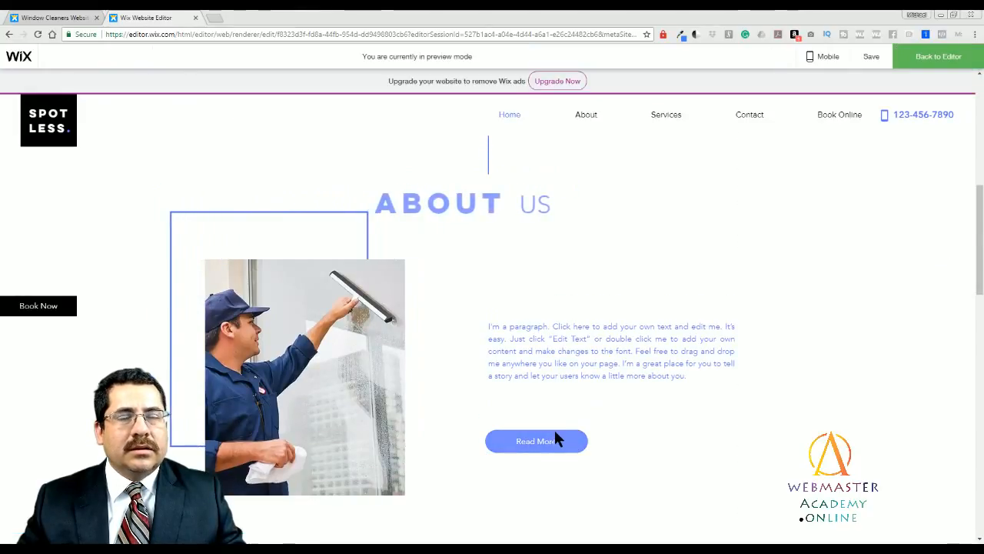
{"action": "left_click", "coordinate": [555, 439]}
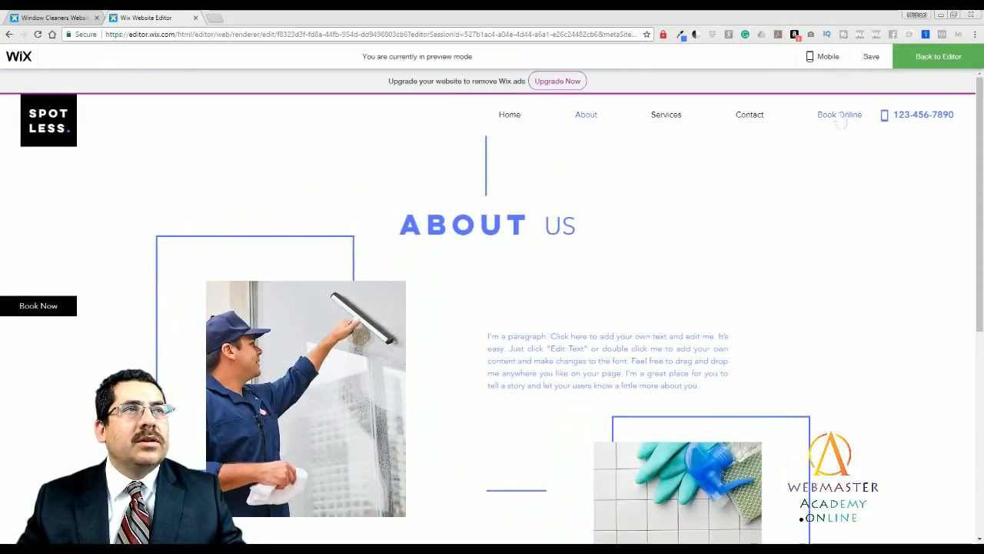
Go to the Book Online page in the preview and return to the editor on that page
{"action": "left_click", "coordinate": [840, 115]}
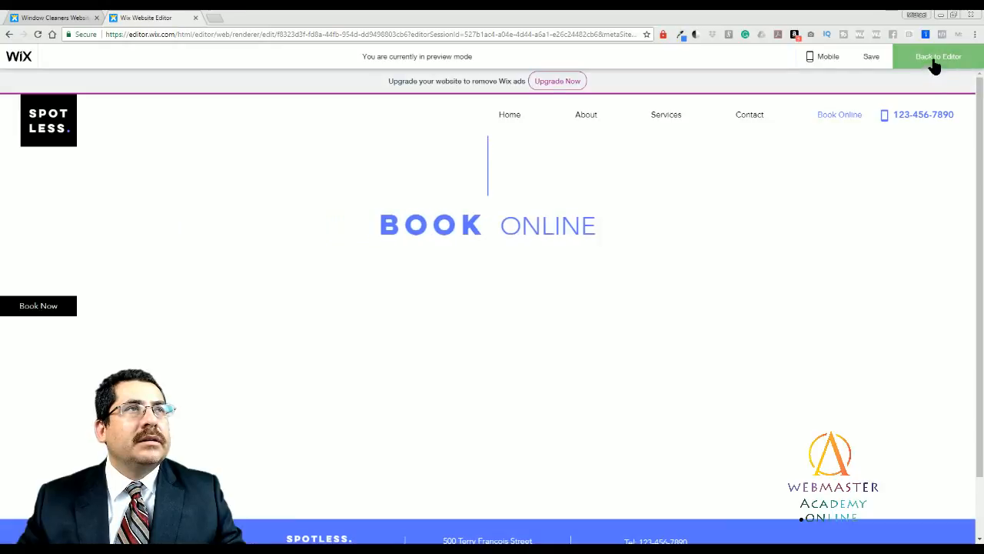
{"action": "left_click", "coordinate": [935, 67]}
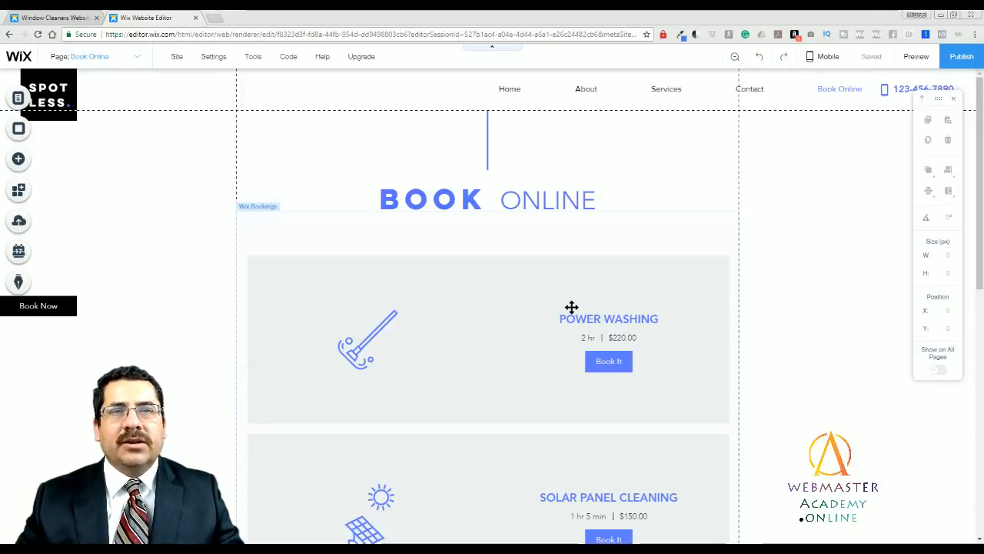
{"action": "scroll", "coordinate": [495, 336], "scroll_direction": "down", "scroll_amount": 1}
{"action": "scroll", "coordinate": [499, 338], "scroll_direction": "up", "scroll_amount": 1}
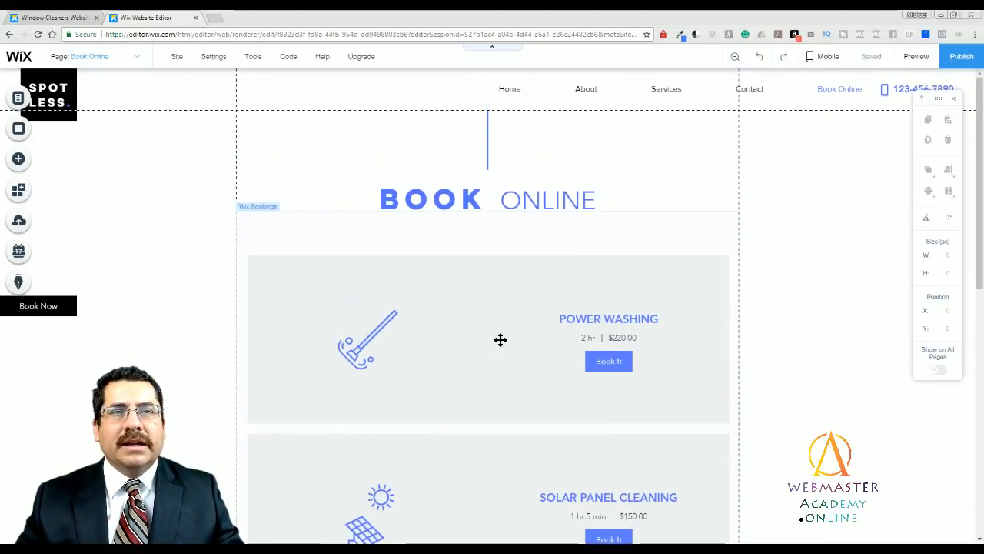
Open the settings of the Wix Bookings widget on the Book Online page and get started with managing its booking services
{"action": "left_click", "coordinate": [568, 275]}
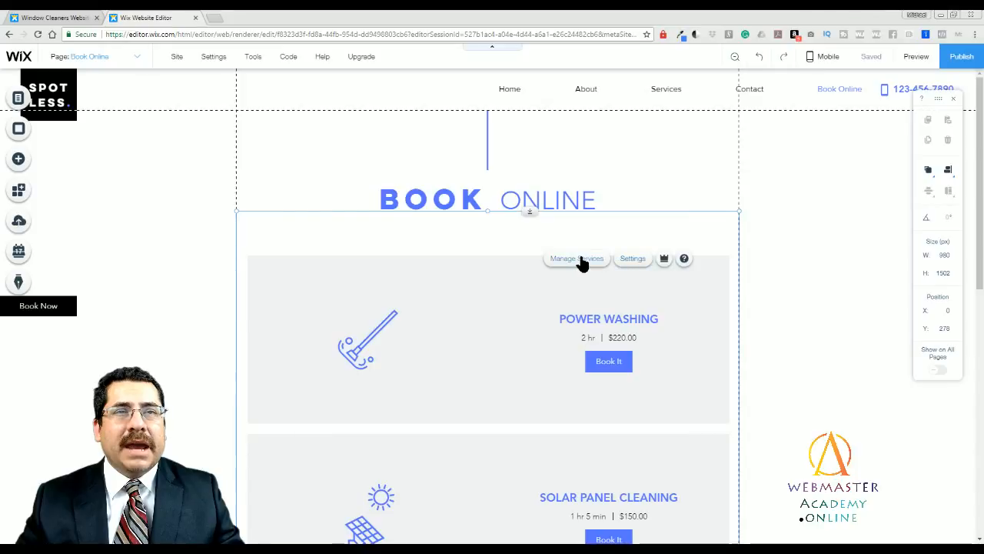
{"action": "left_click", "coordinate": [632, 260]}
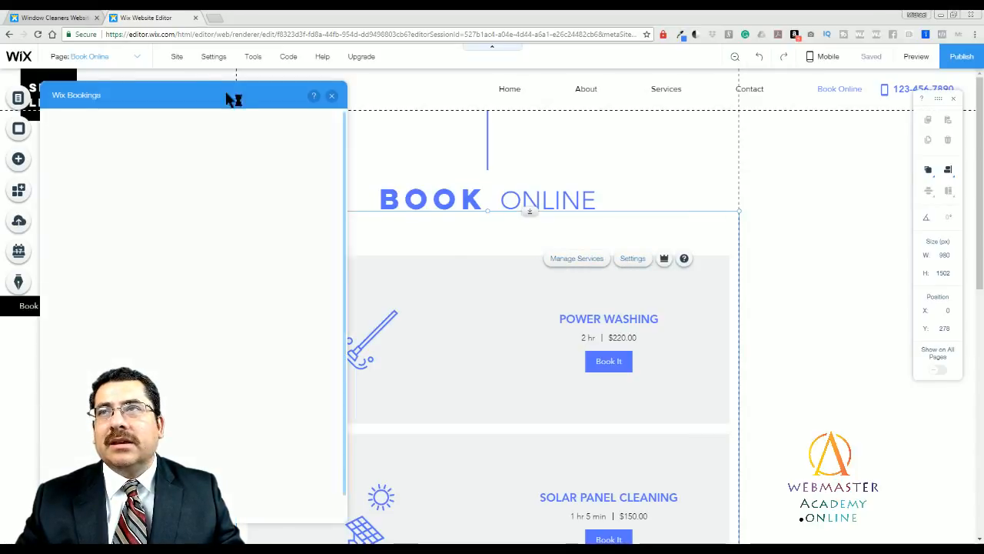
{"action": "left_click_drag", "start_coordinate": [219, 90], "coordinate": [233, 90]}
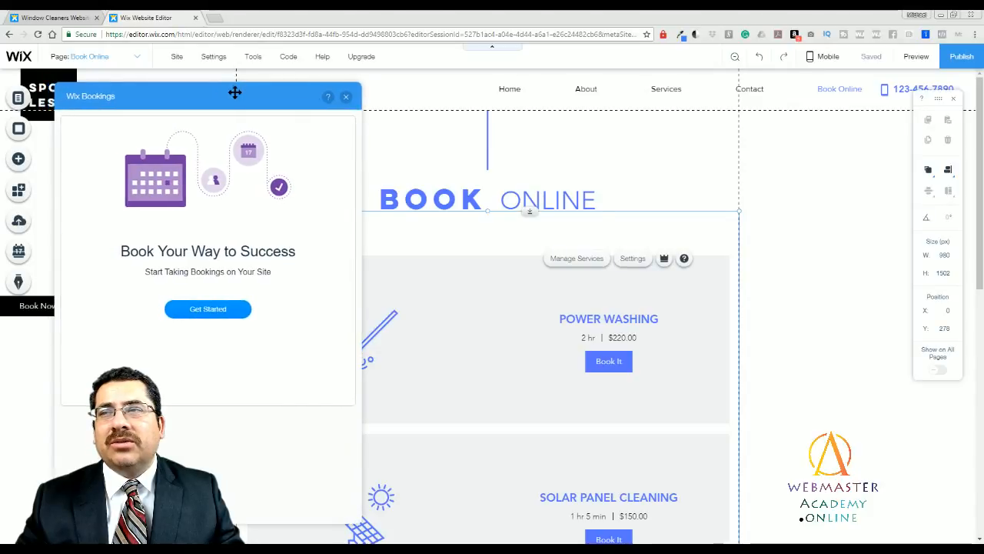
{"action": "left_click", "coordinate": [197, 314]}
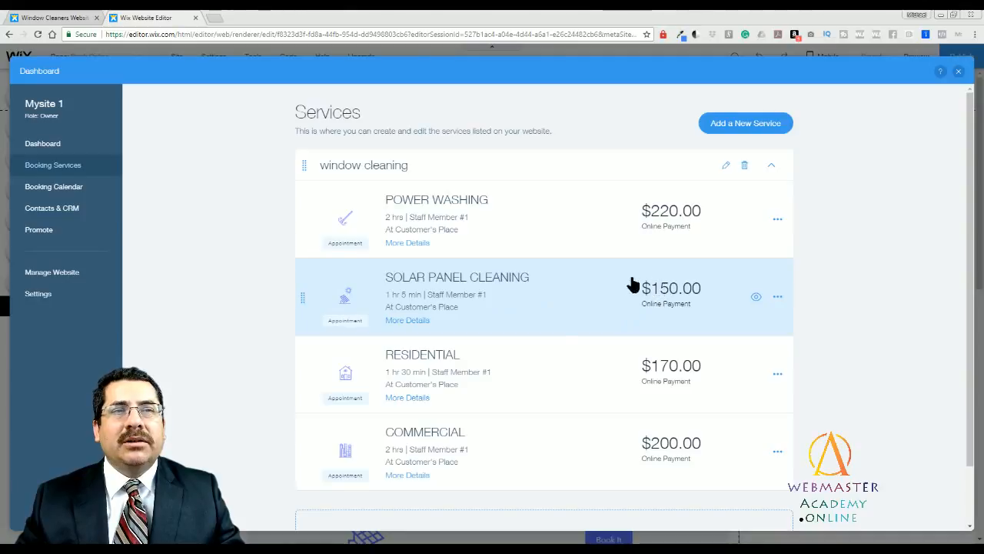
Review the window cleaning booking services and expand the details of the Power Washing service
{"action": "scroll", "coordinate": [566, 323], "scroll_direction": "down", "scroll_amount": 1}
{"action": "scroll", "coordinate": [566, 323], "scroll_direction": "up", "scroll_amount": 1}
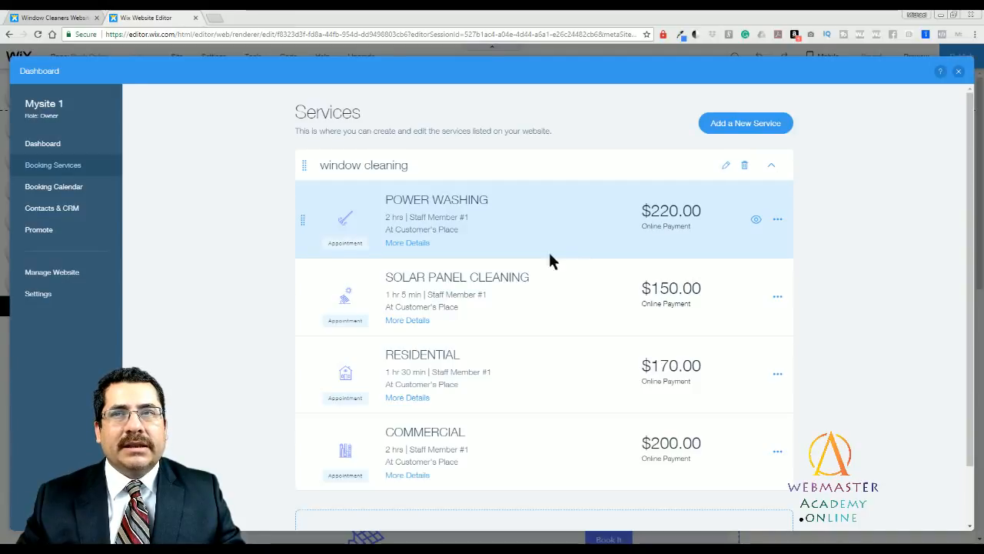
{"action": "left_click", "coordinate": [758, 224]}
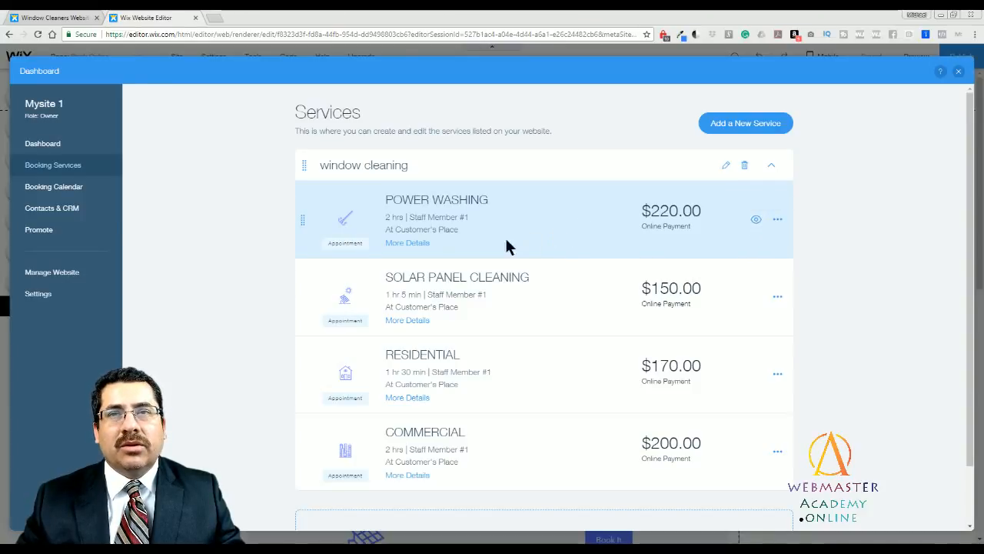
{"action": "left_click", "coordinate": [405, 243]}
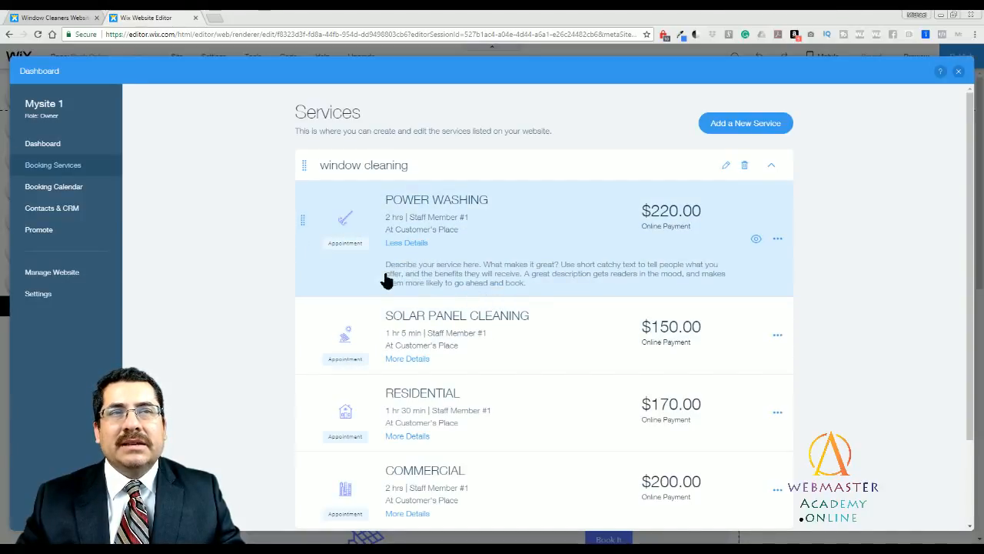
Open the Power Washing service for editing and review its service details: name, category, photo, tagline and description
{"action": "left_click", "coordinate": [665, 214]}
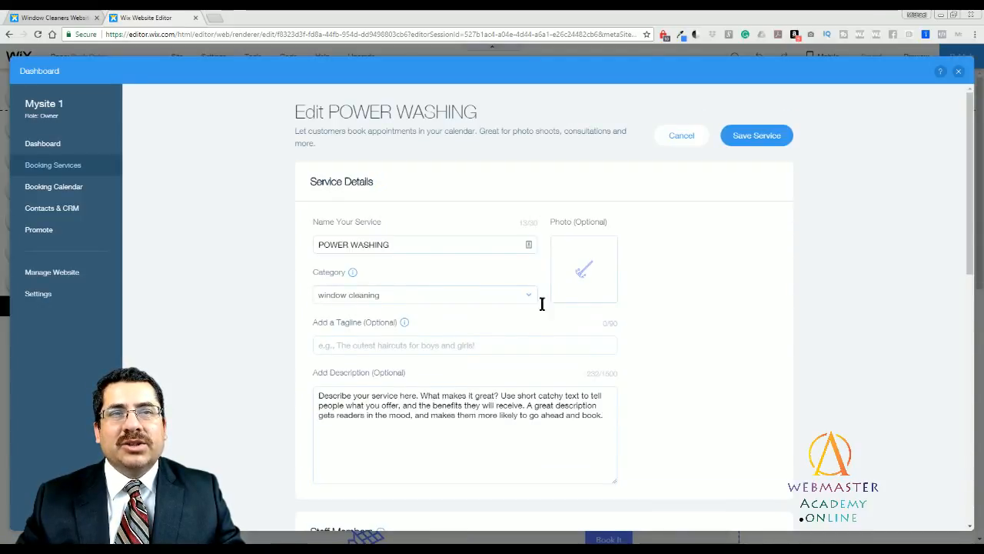
{"action": "mouse_move", "coordinate": [583, 276]}
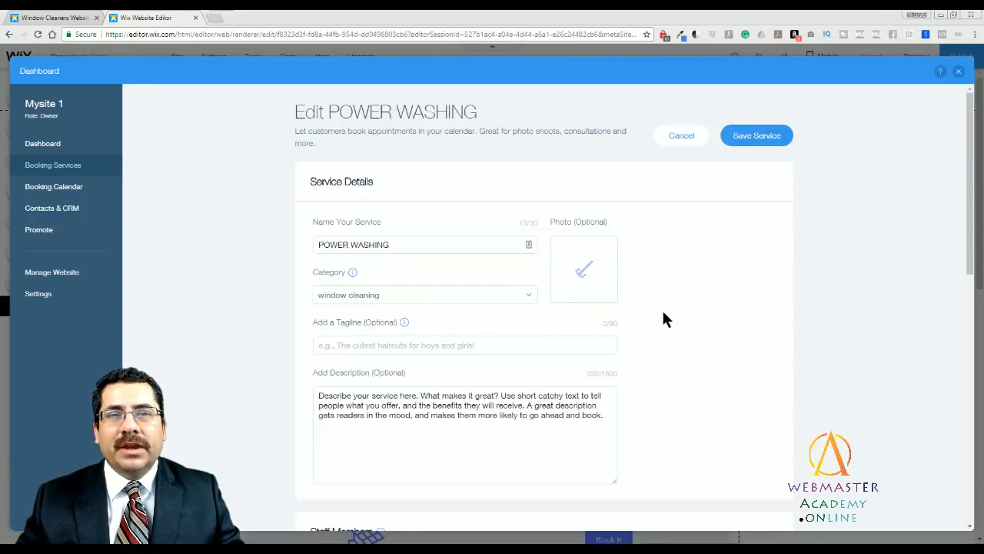
{"action": "scroll", "coordinate": [584, 350], "scroll_direction": "down", "scroll_amount": 1}
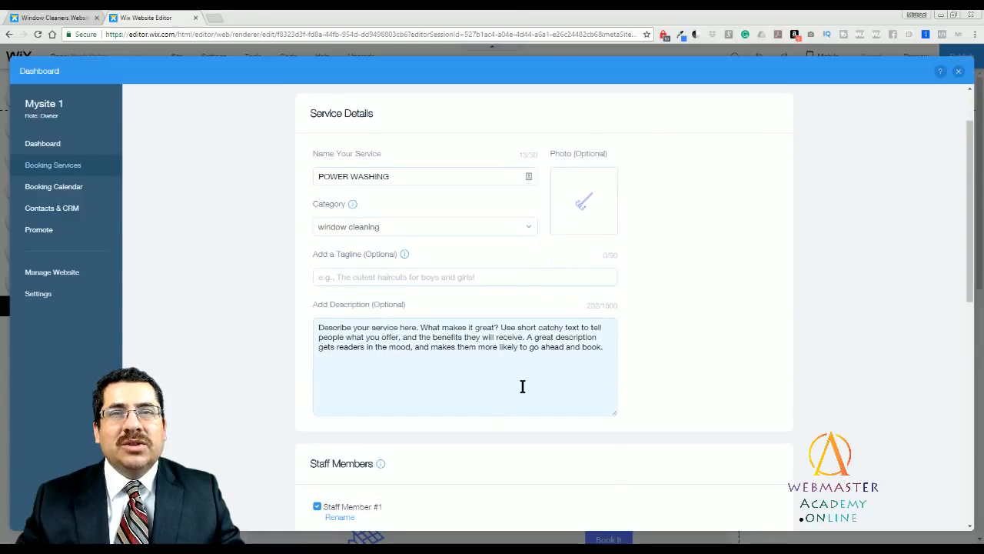
{"action": "scroll", "coordinate": [522, 382], "scroll_direction": "up", "scroll_amount": 1}
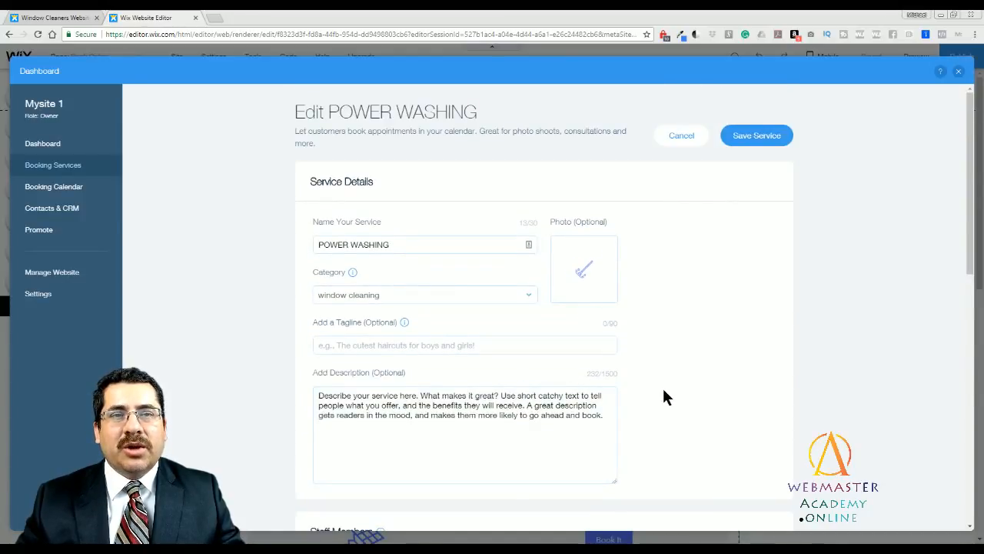
{"action": "left_click", "coordinate": [454, 296]}
{"action": "left_click", "coordinate": [229, 269]}
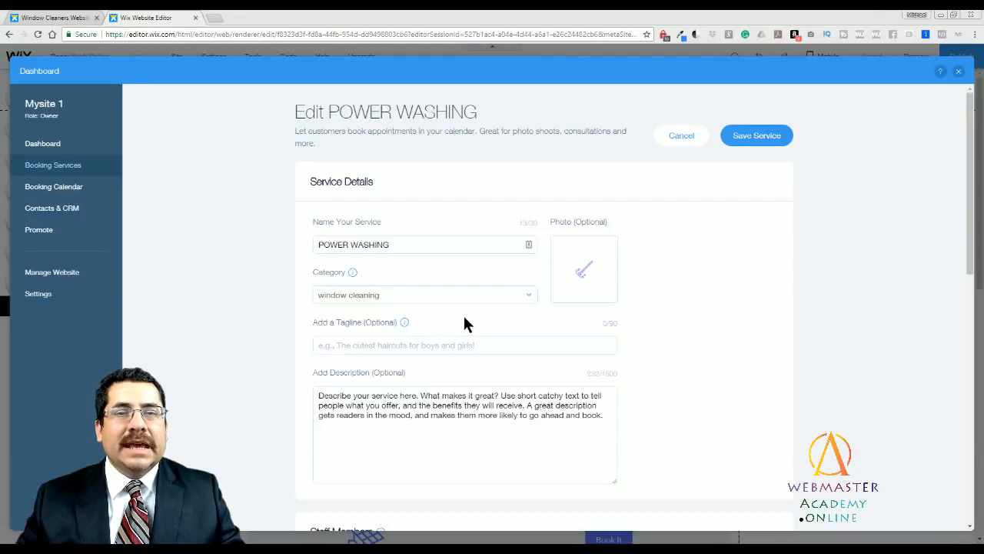
{"action": "scroll", "coordinate": [505, 343], "scroll_direction": "down", "scroll_amount": 1}
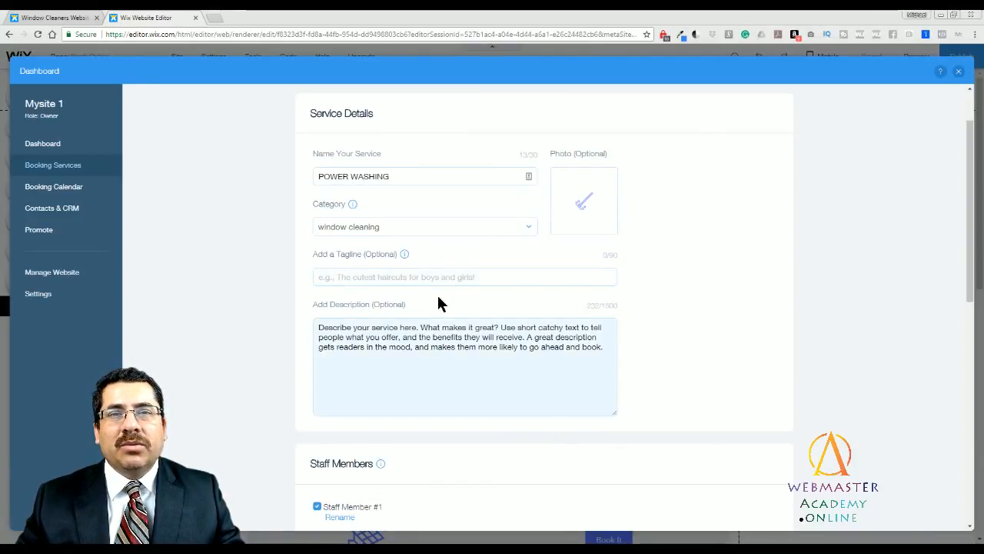
{"action": "scroll", "coordinate": [437, 293], "scroll_direction": "down", "scroll_amount": 1}
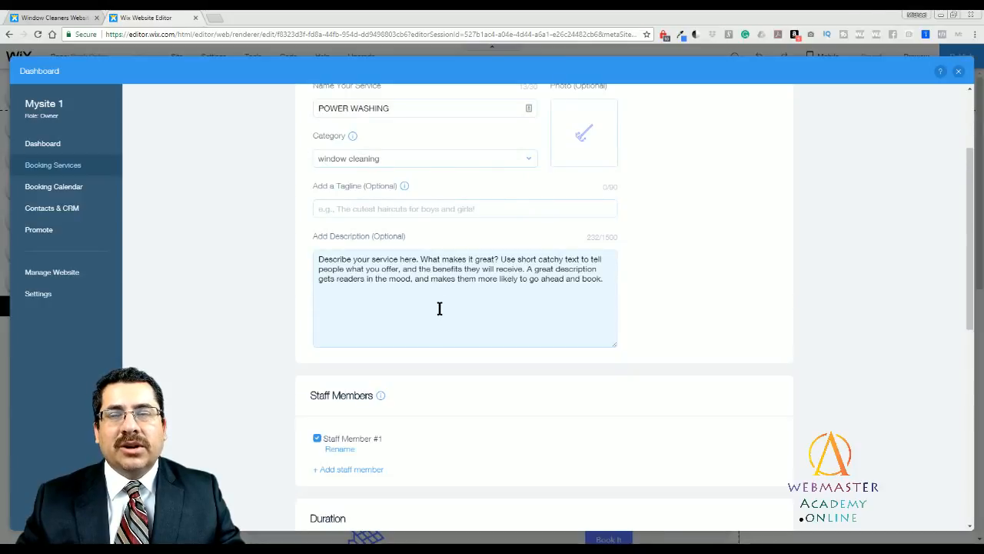
Append "a place" to the end of the Power Washing service description
{"action": "left_click", "coordinate": [607, 281]}
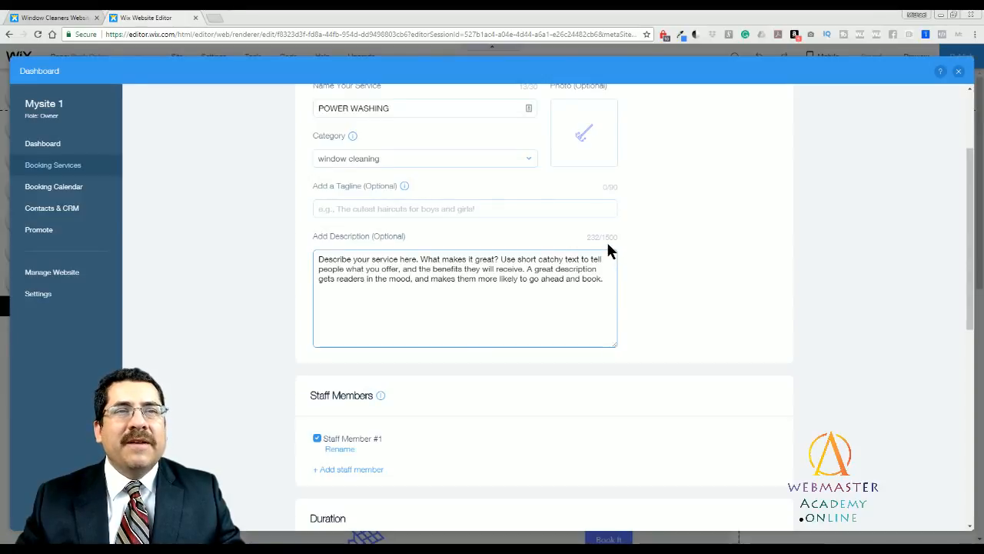
{"action": "type", "text": "r"}
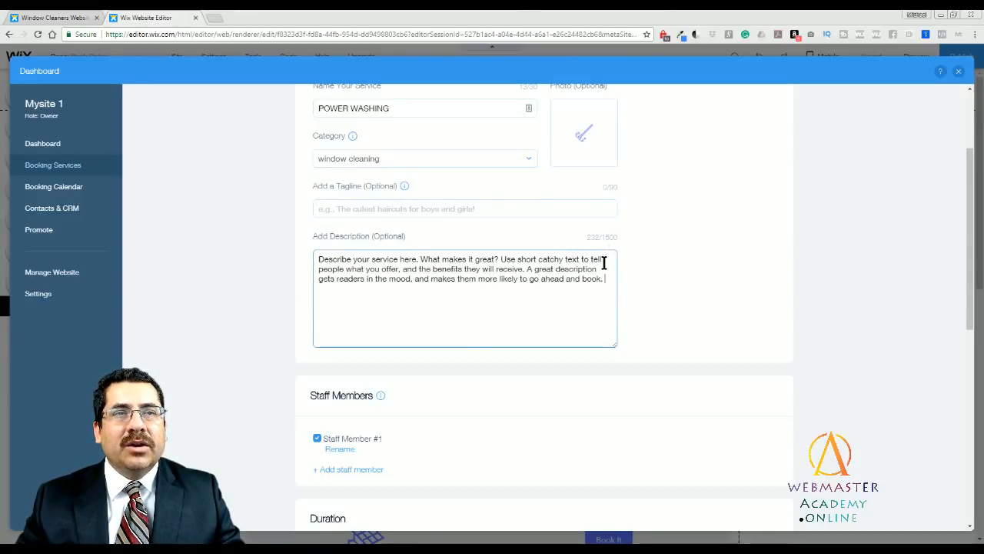
{"action": "key", "text": "BackSpace"}
{"action": "key", "text": "BackSpace"}
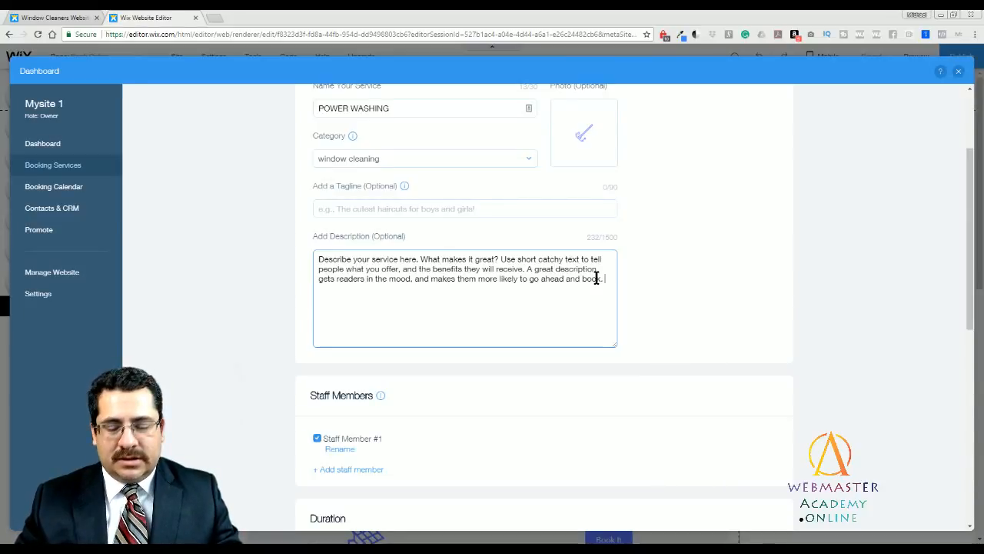
{"action": "type", "text": "a"}
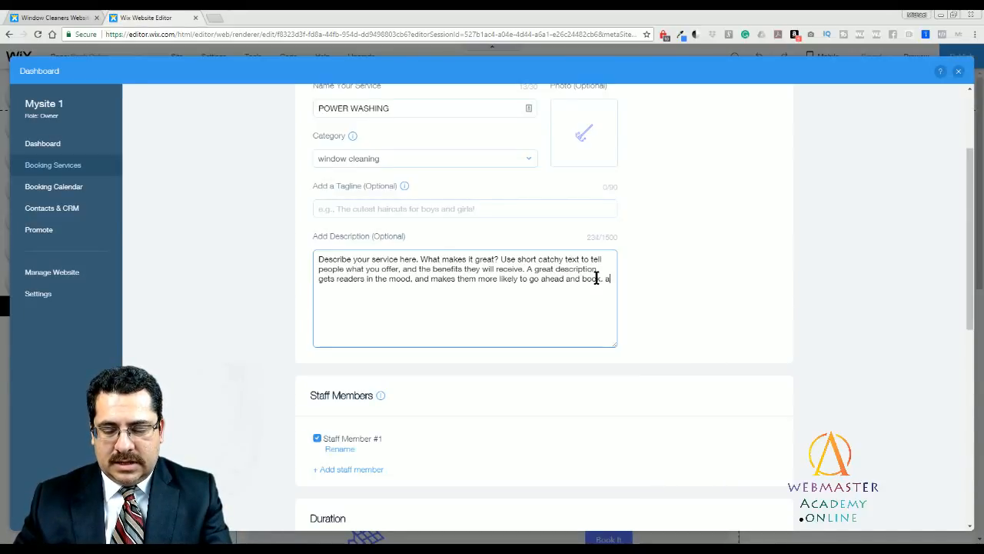
{"action": "type", "text": " place"}
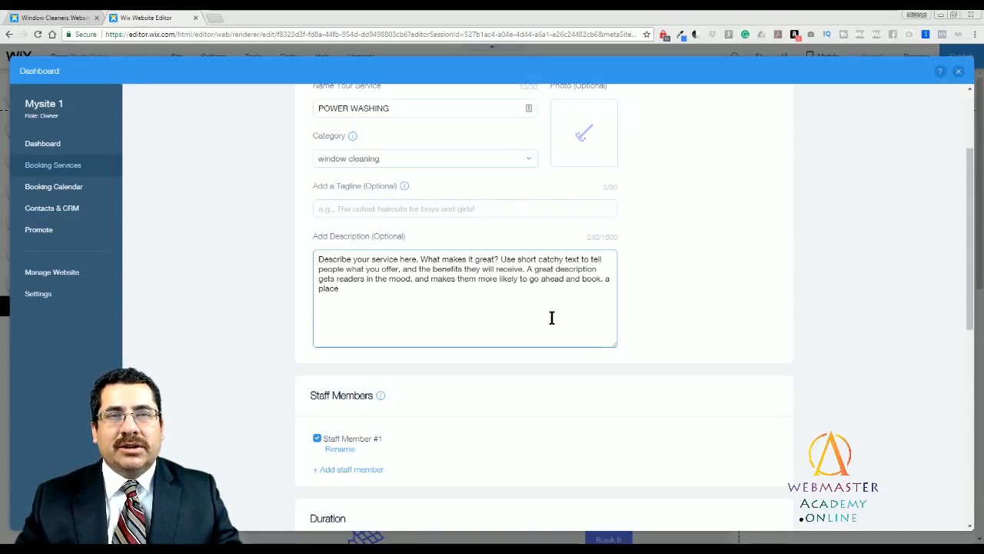
Review the Power Washing service's staff members, duration, price and location settings
{"action": "scroll", "coordinate": [528, 317], "scroll_direction": "down", "scroll_amount": 3}
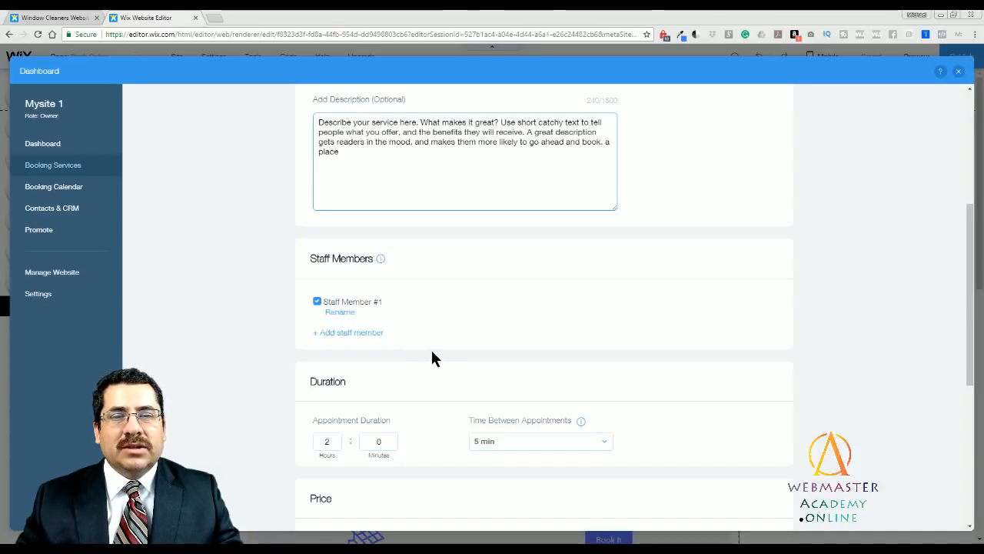
{"action": "scroll", "coordinate": [431, 353], "scroll_direction": "down", "scroll_amount": 1}
{"action": "scroll", "coordinate": [432, 358], "scroll_direction": "down", "scroll_amount": 2}
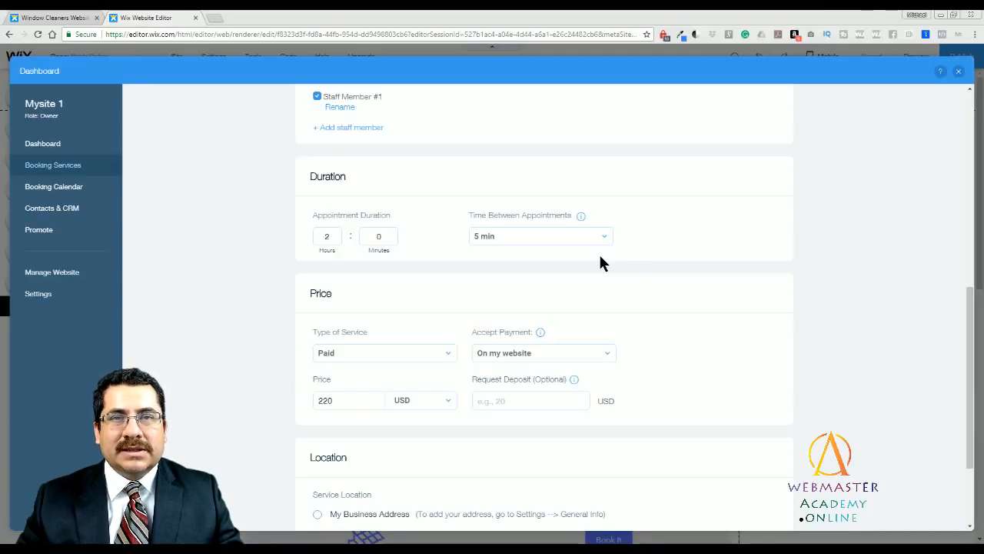
{"action": "scroll", "coordinate": [600, 256], "scroll_direction": "down", "scroll_amount": 1}
{"action": "scroll", "coordinate": [616, 246], "scroll_direction": "down", "scroll_amount": 1}
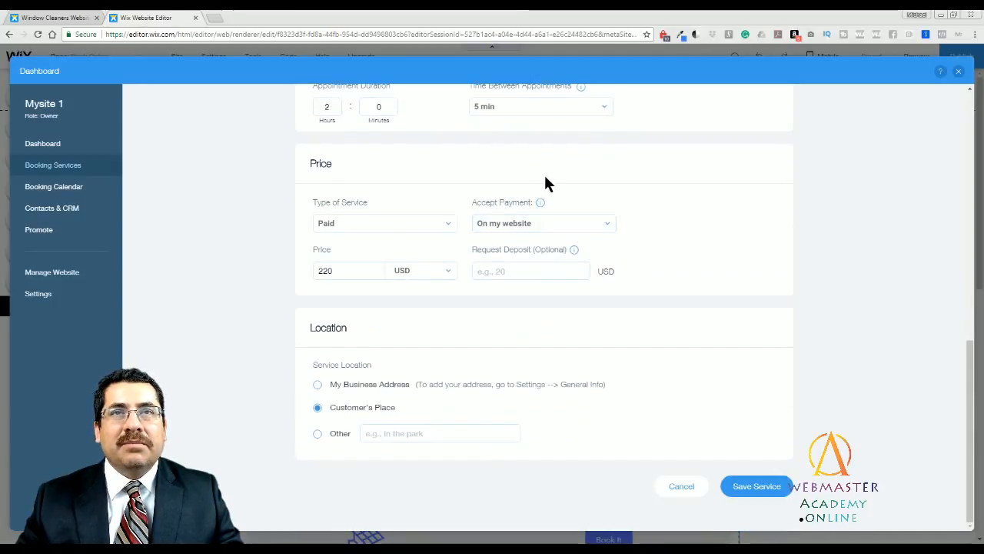
{"action": "scroll", "coordinate": [544, 182], "scroll_direction": "up", "scroll_amount": 1}
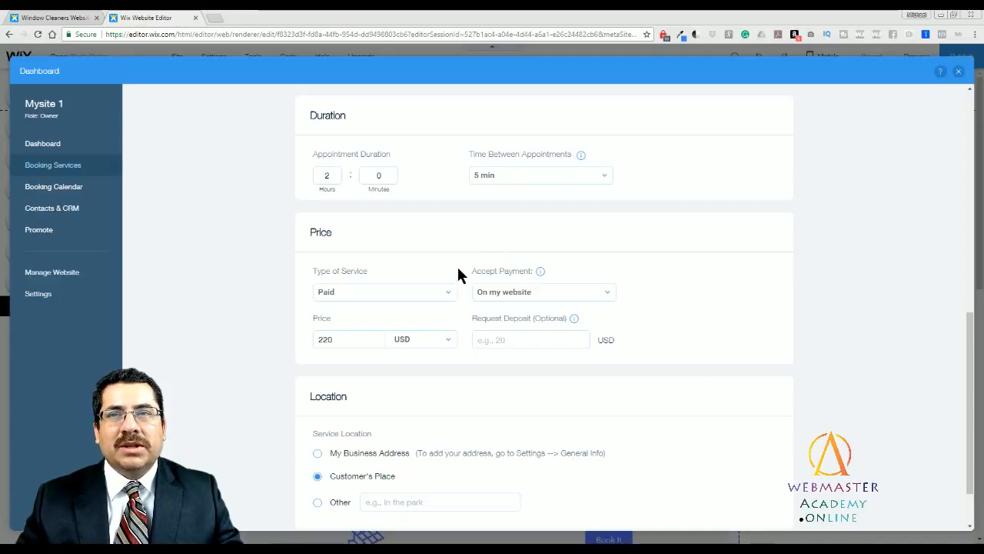
{"action": "scroll", "coordinate": [459, 258], "scroll_direction": "down", "scroll_amount": 1}
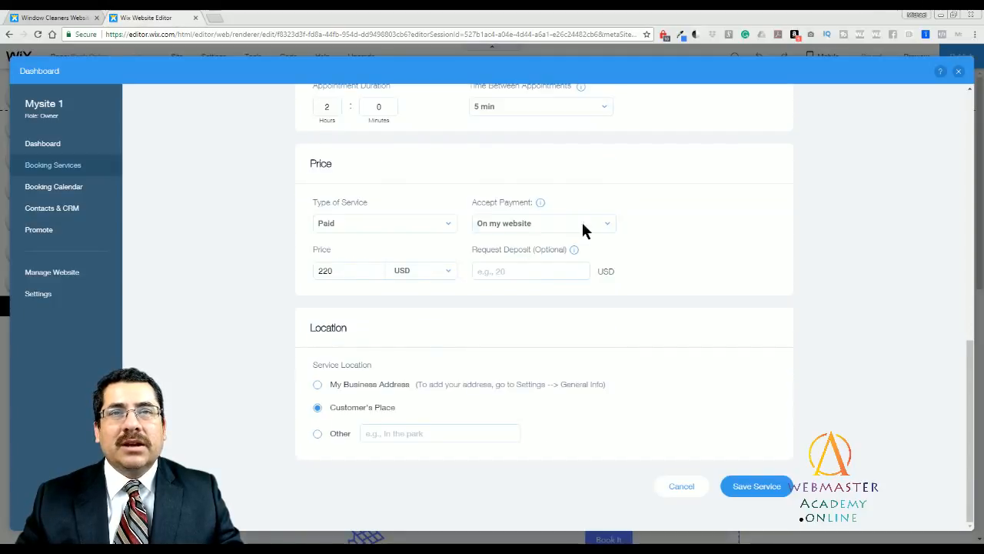
Check the service's accepted payment options and optional deposit setting, then cancel editing the service without saving
{"action": "left_click", "coordinate": [608, 220]}
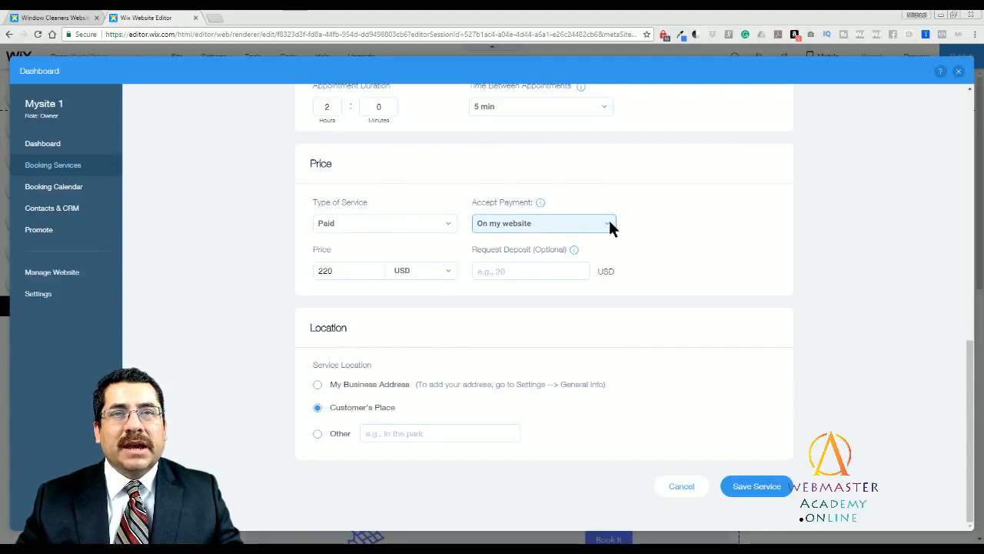
{"action": "left_click", "coordinate": [669, 206]}
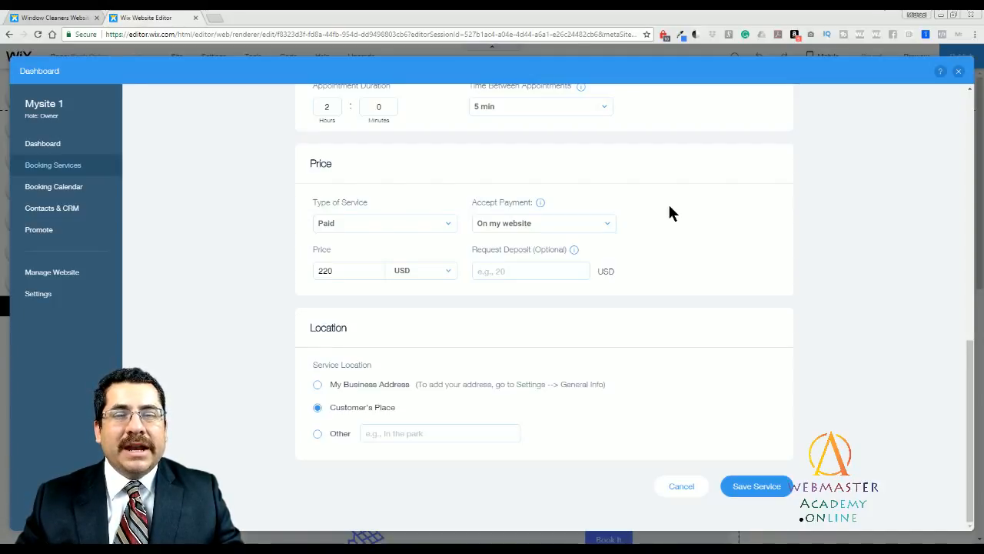
{"action": "left_click", "coordinate": [614, 222]}
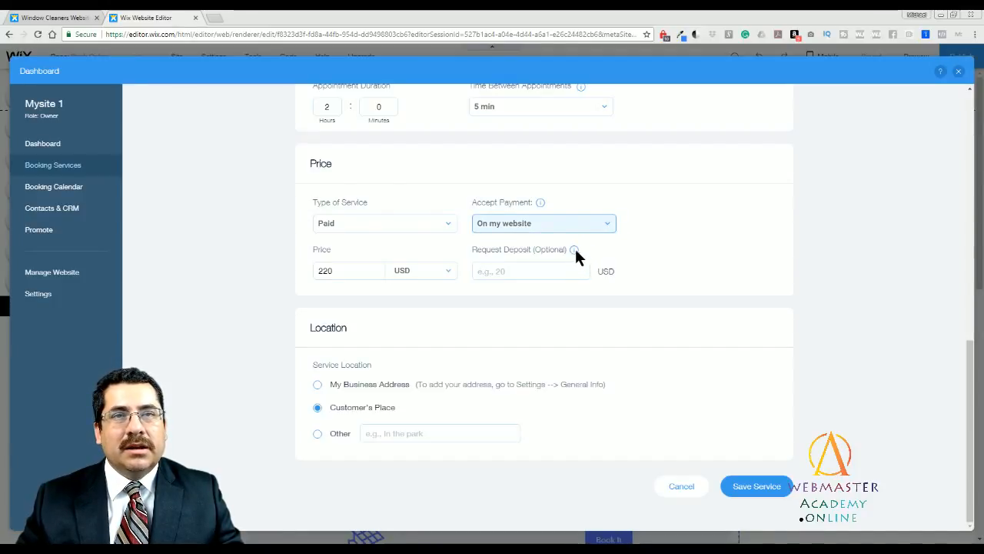
{"action": "left_click", "coordinate": [694, 254]}
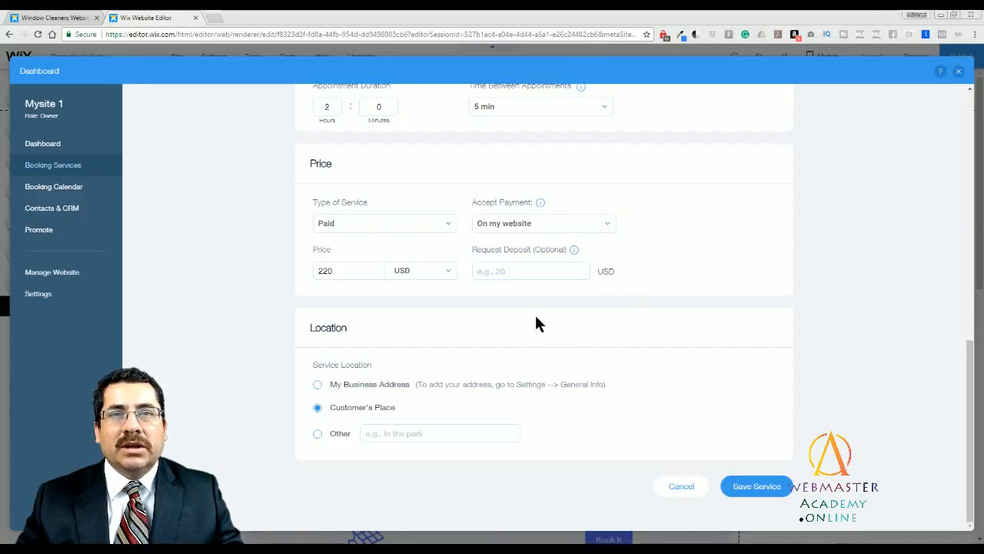
{"action": "left_click", "coordinate": [498, 274]}
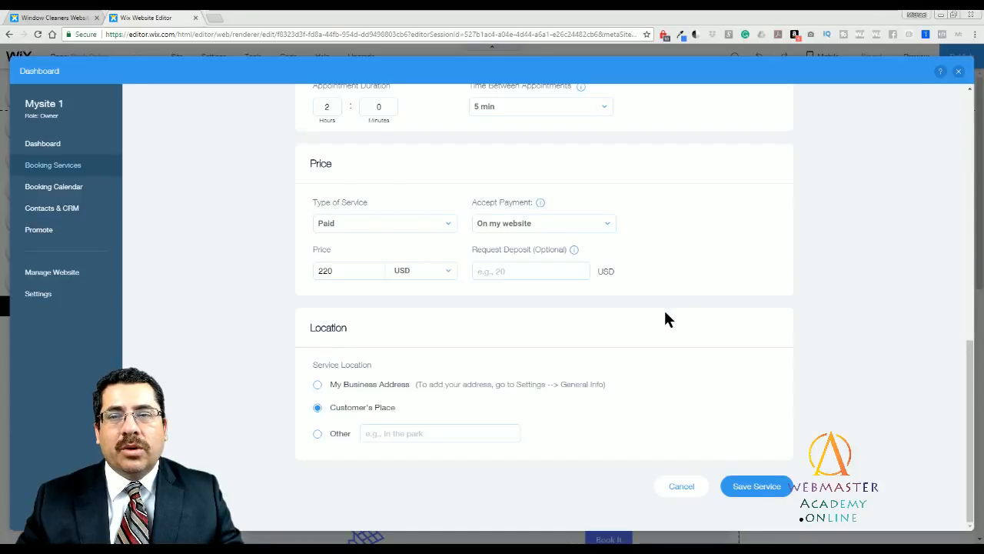
{"action": "scroll", "coordinate": [664, 307], "scroll_direction": "up", "scroll_amount": 1}
{"action": "scroll", "coordinate": [689, 351], "scroll_direction": "down", "scroll_amount": 1}
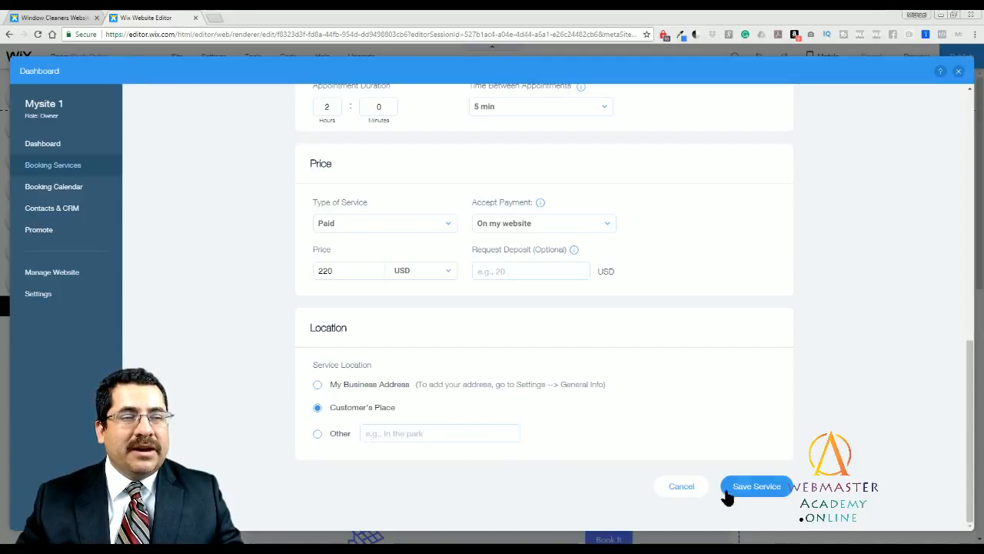
{"action": "left_click", "coordinate": [687, 490]}
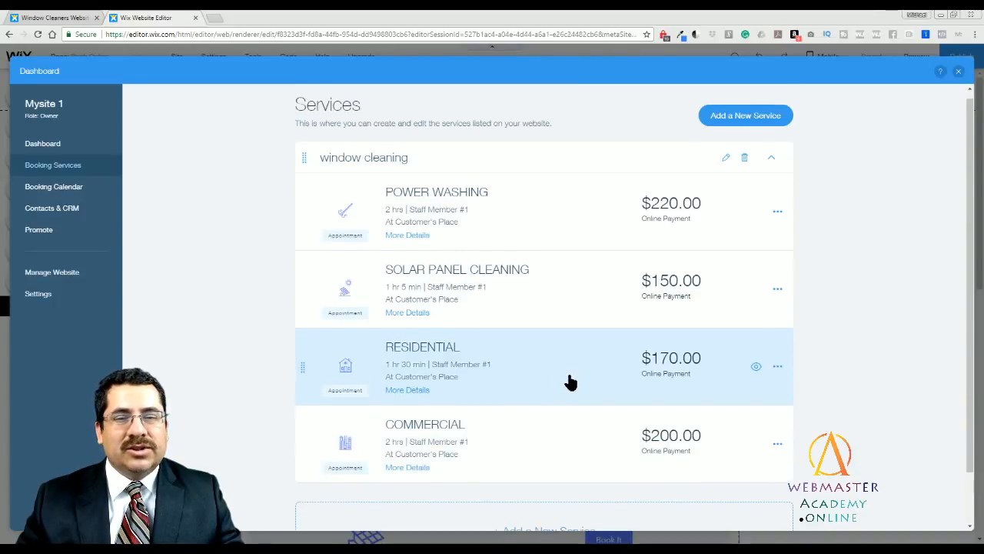
Close the booking services dashboard and the Wix Bookings settings, then switch to the browser tab with the window cleaners template
{"action": "scroll", "coordinate": [568, 380], "scroll_direction": "down", "scroll_amount": 1}
{"action": "scroll", "coordinate": [572, 383], "scroll_direction": "up", "scroll_amount": 1}
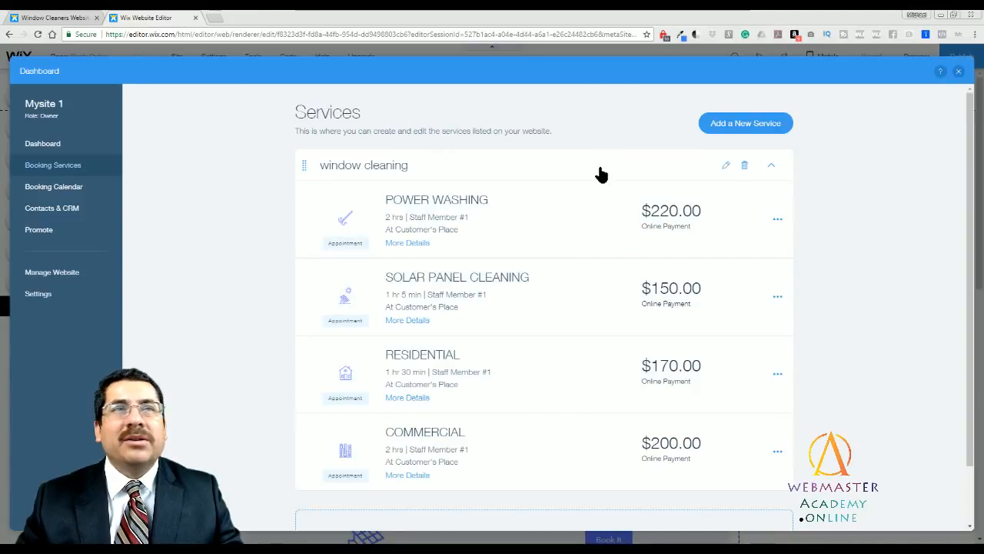
{"action": "left_click", "coordinate": [959, 73]}
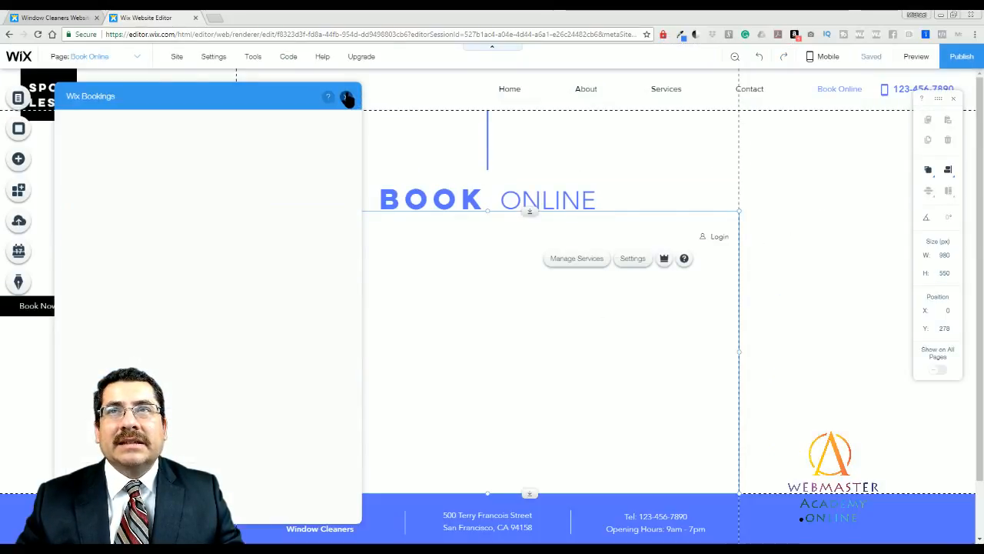
{"action": "left_click", "coordinate": [348, 95]}
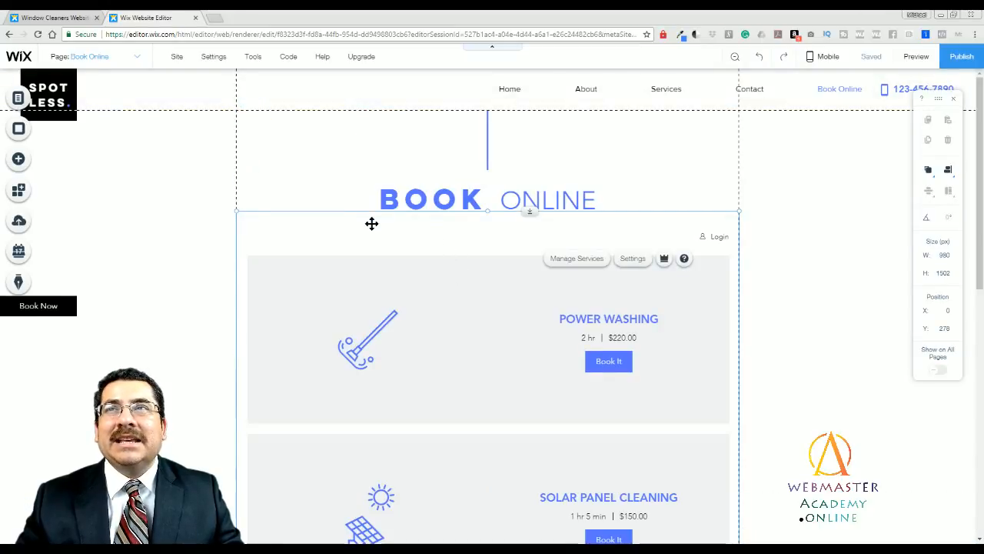
{"action": "left_click", "coordinate": [77, 19]}
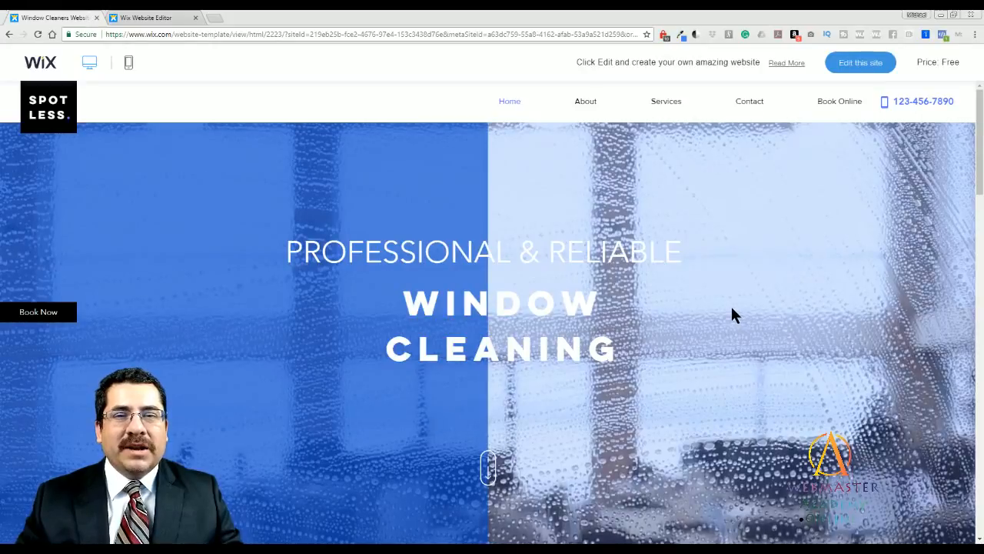